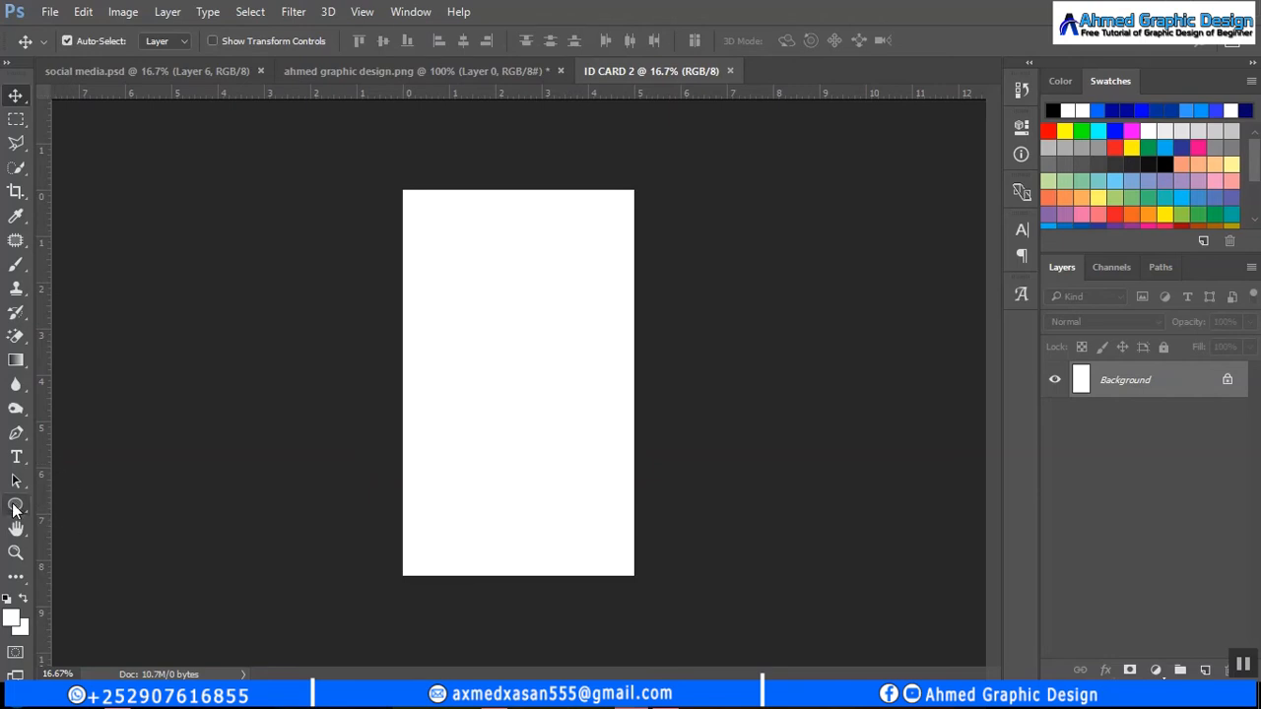
- Draw a thin bar across the top of the card and fill it blue
left_click_drag(15, 509, 79, 508)
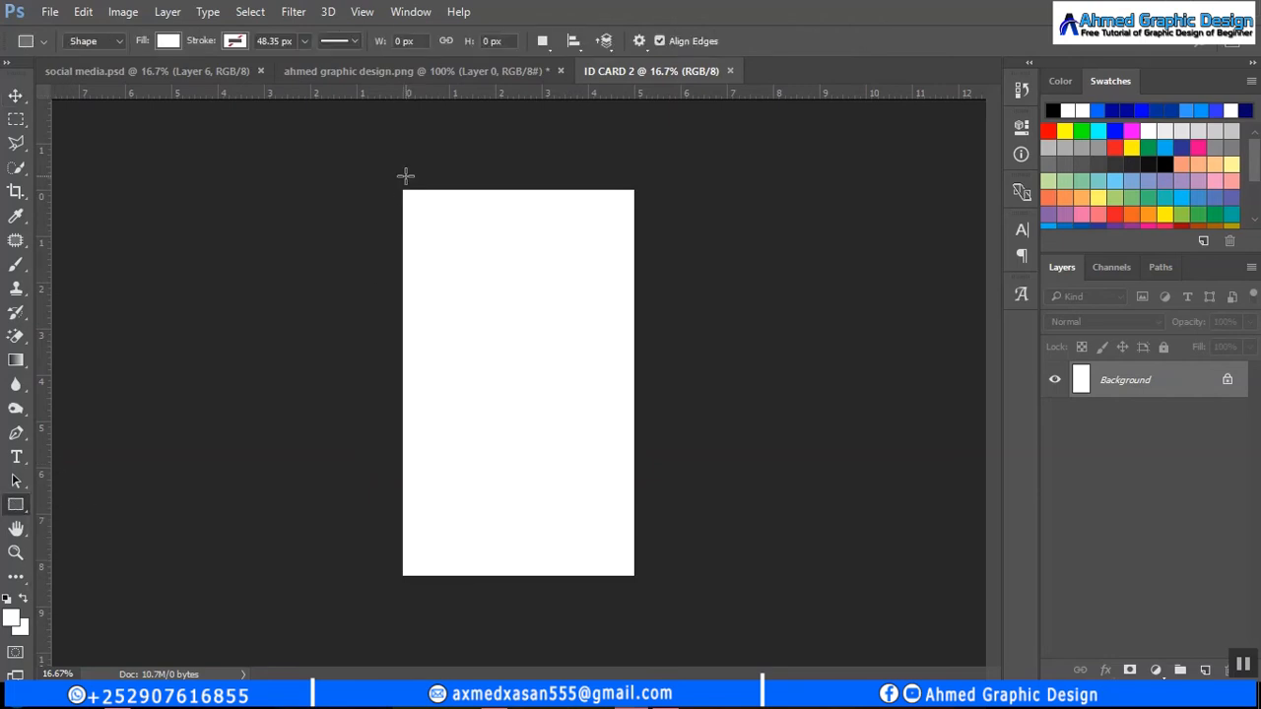
left_click_drag(401, 184, 639, 201)
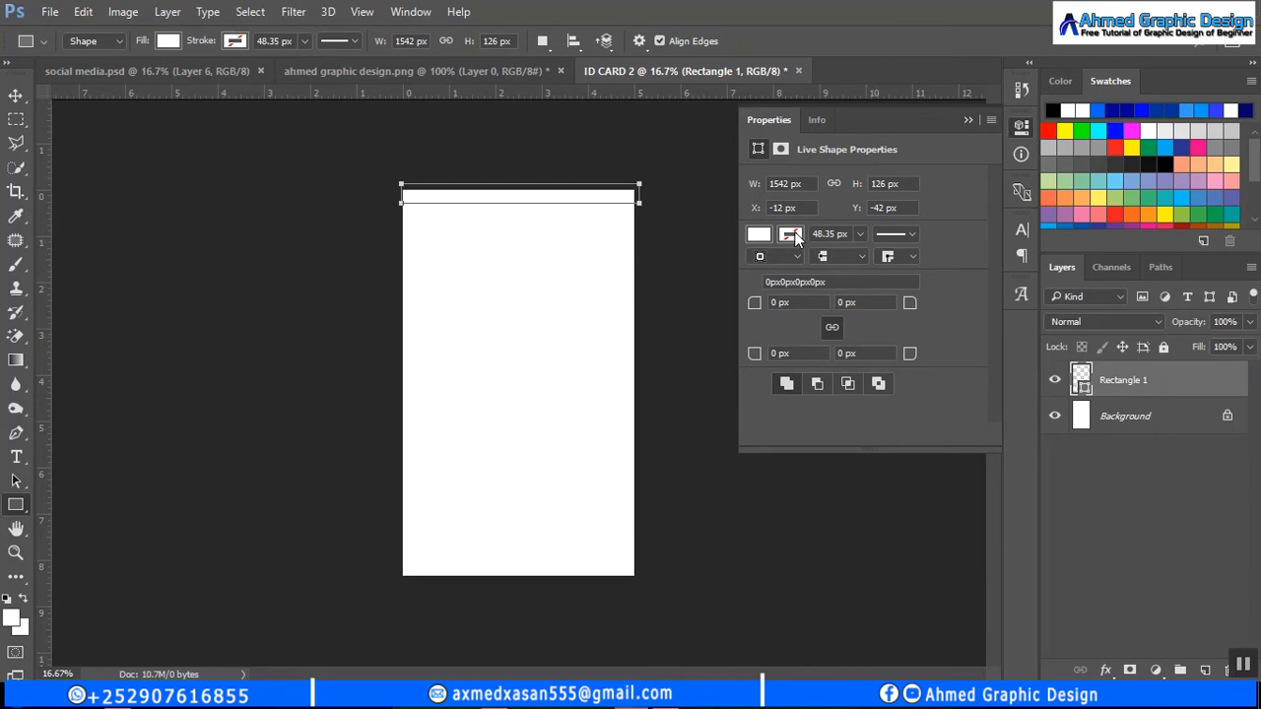
left_click(760, 236)
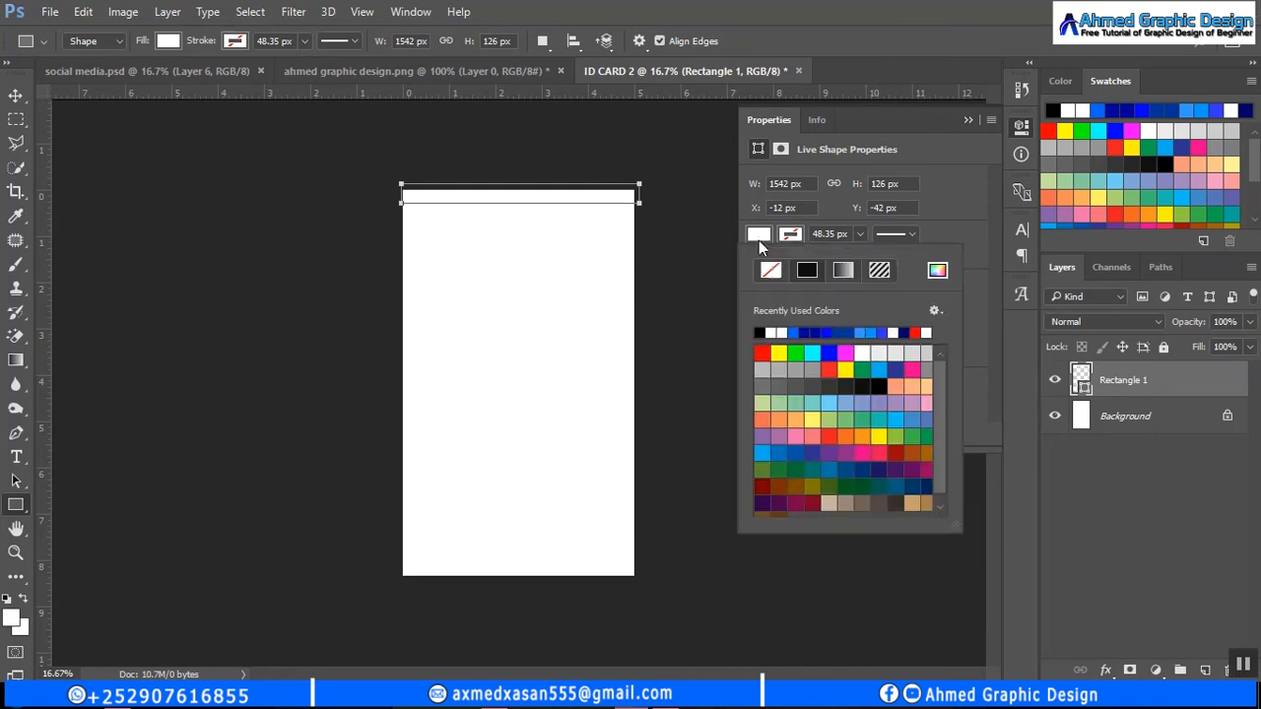
left_click(798, 332)
- Alt-drag a copy of the blue bar lower down the card
key("Escape")
left_click(15, 96)
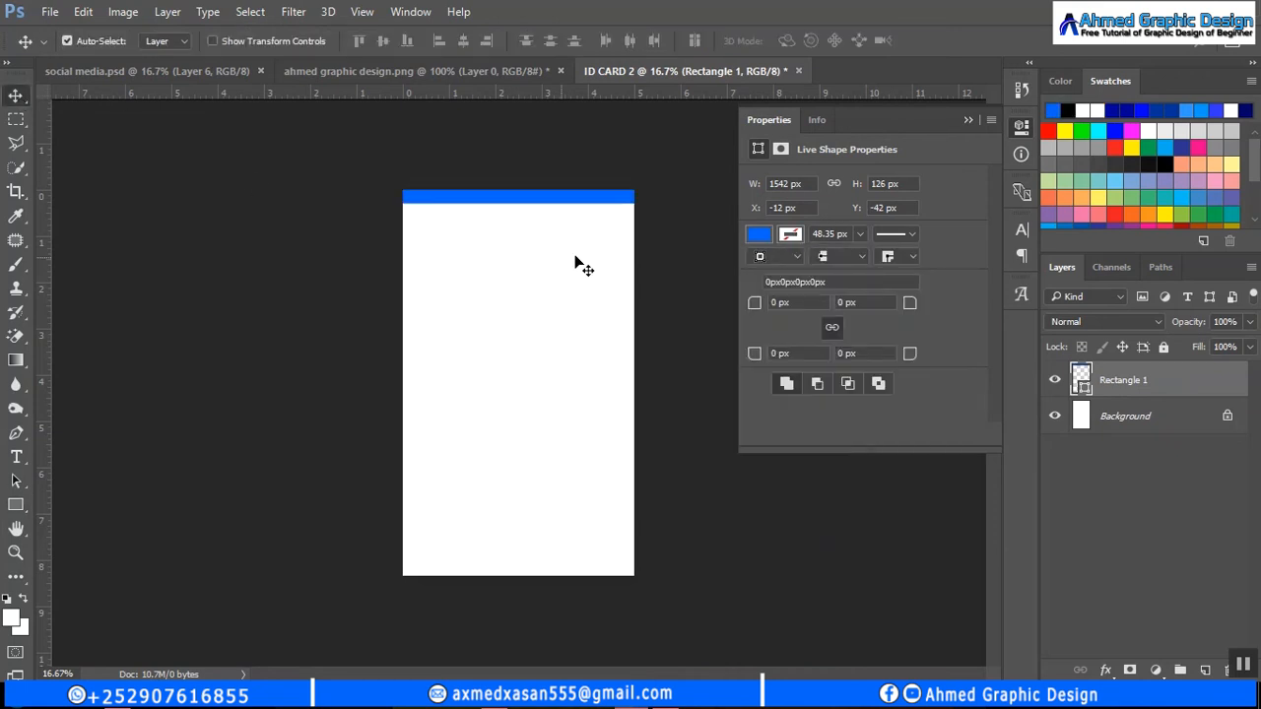
key("u")
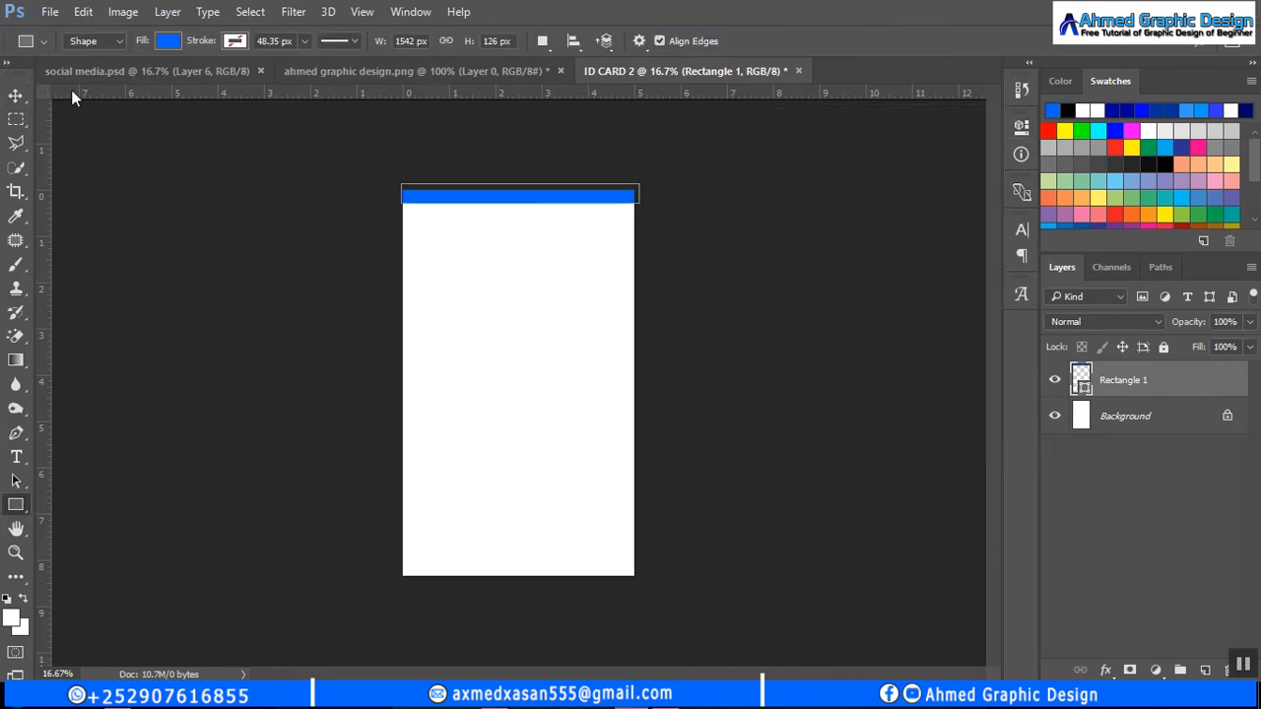
left_click(15, 95)
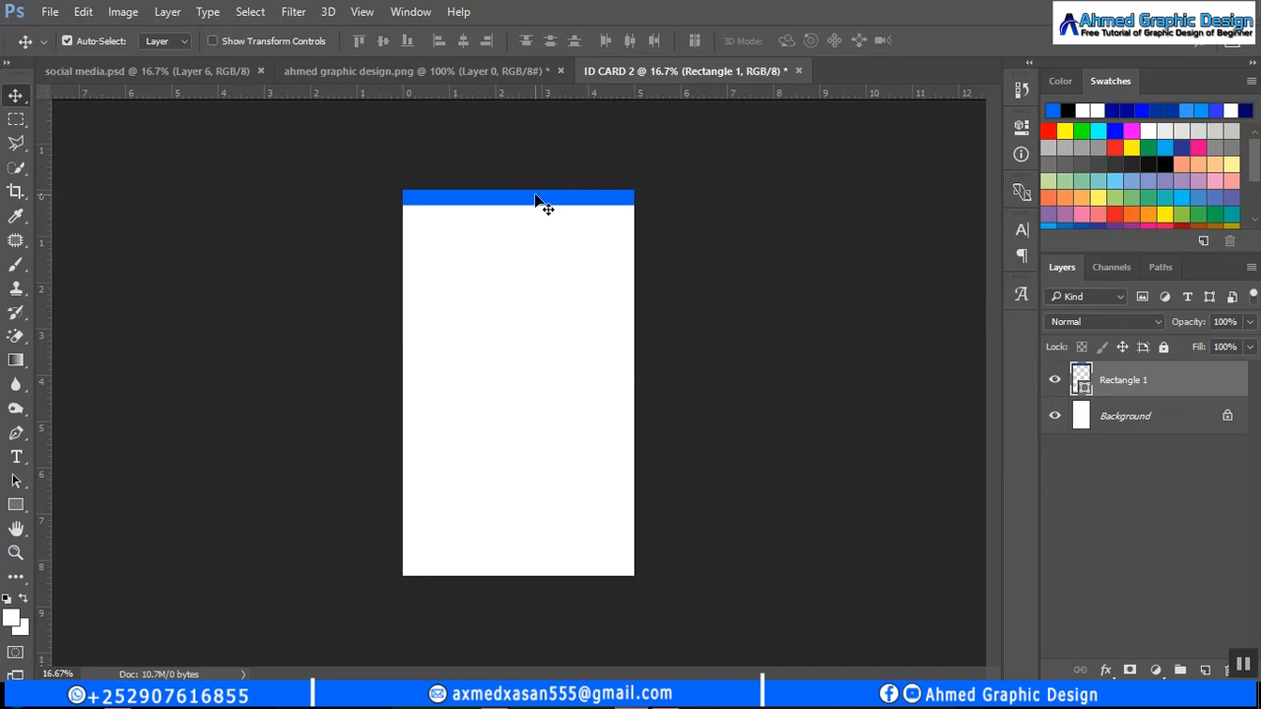
left_click_drag(542, 203, 545, 570)
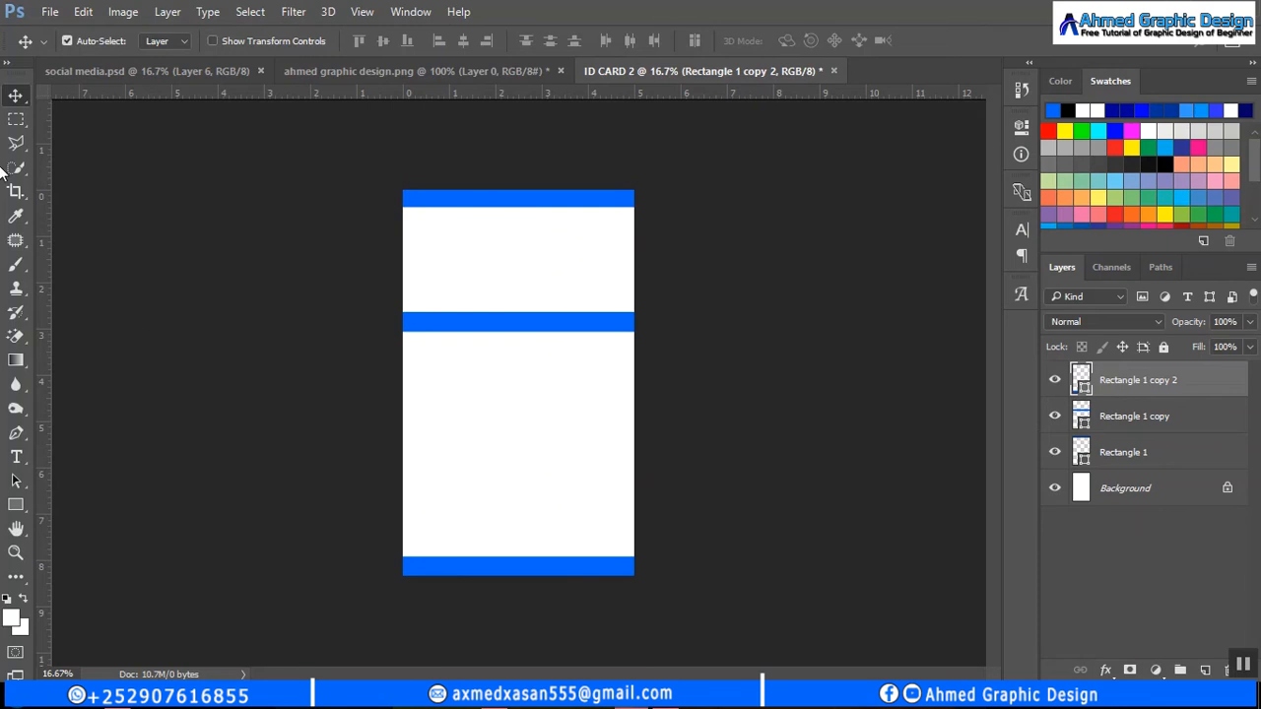
- Draw a rectangle from the middle bar to the card's bottom and fill it black
left_click(17, 505)
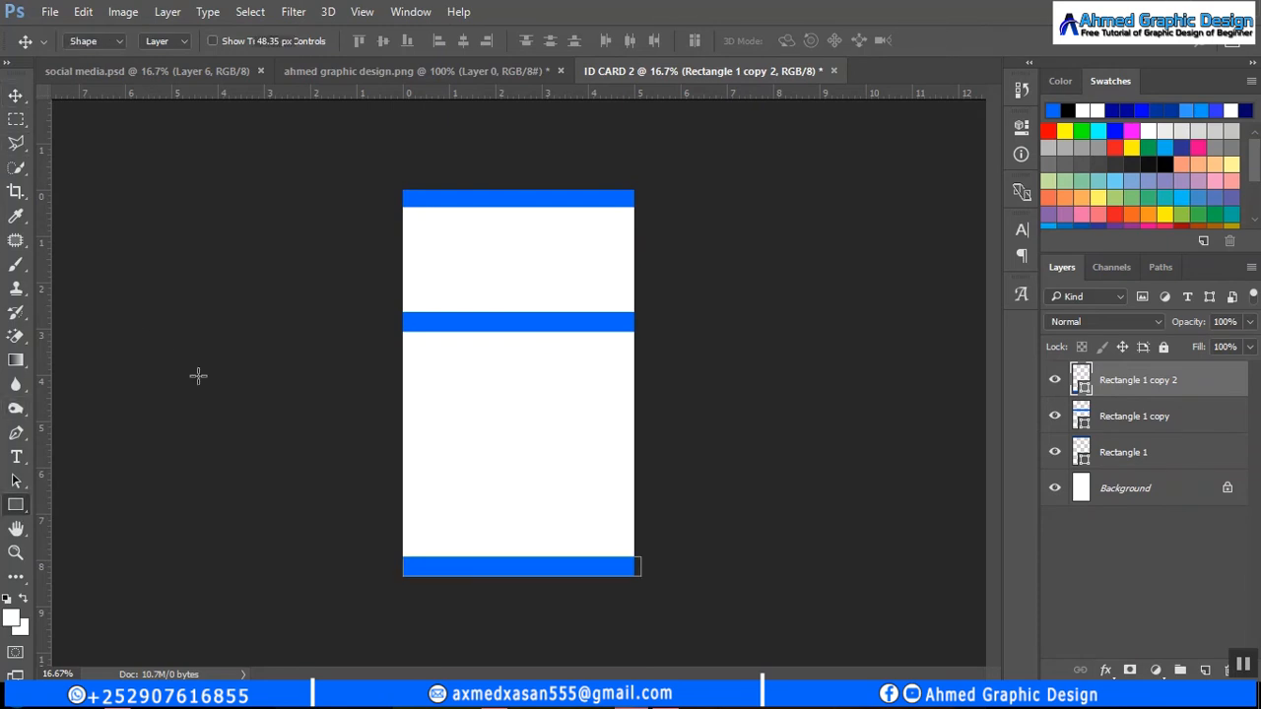
left_click_drag(401, 322, 633, 566)
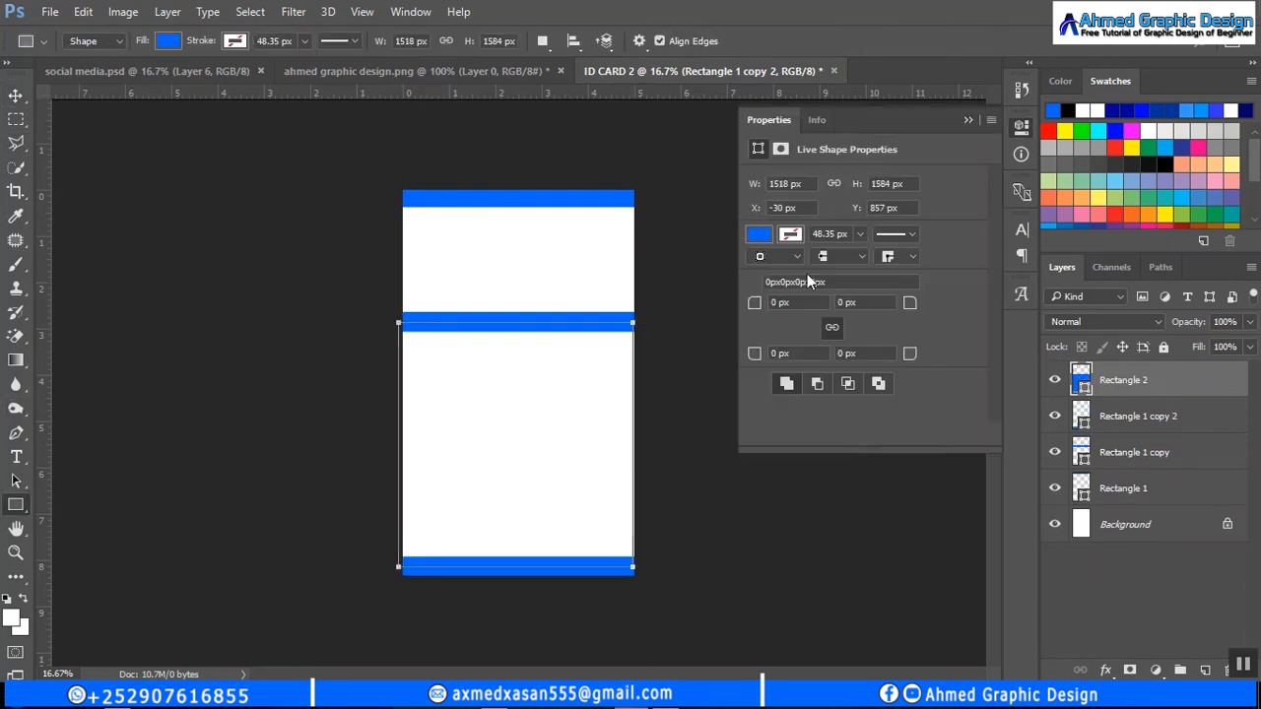
left_click(758, 234)
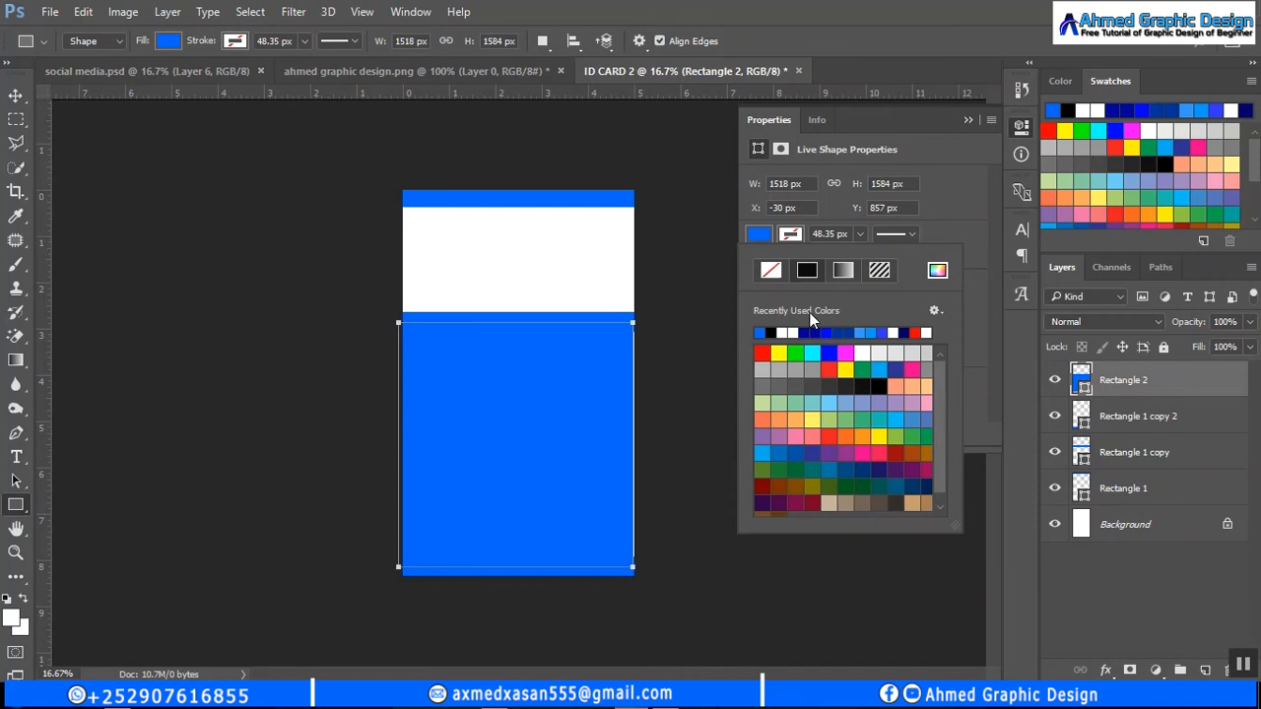
left_click(869, 386)
left_click(968, 120)
left_click(967, 119)
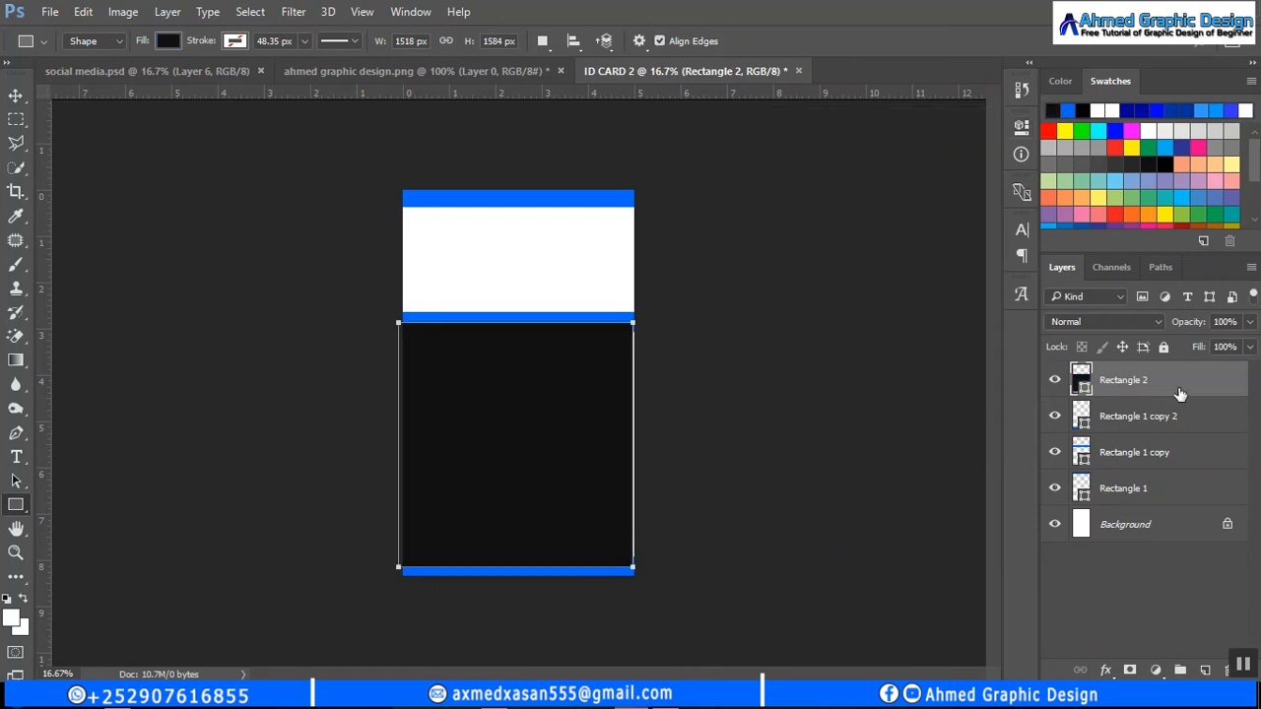
- Move the black rectangle's layer beneath the blue bar layers
left_click_drag(1180, 392, 1167, 467)
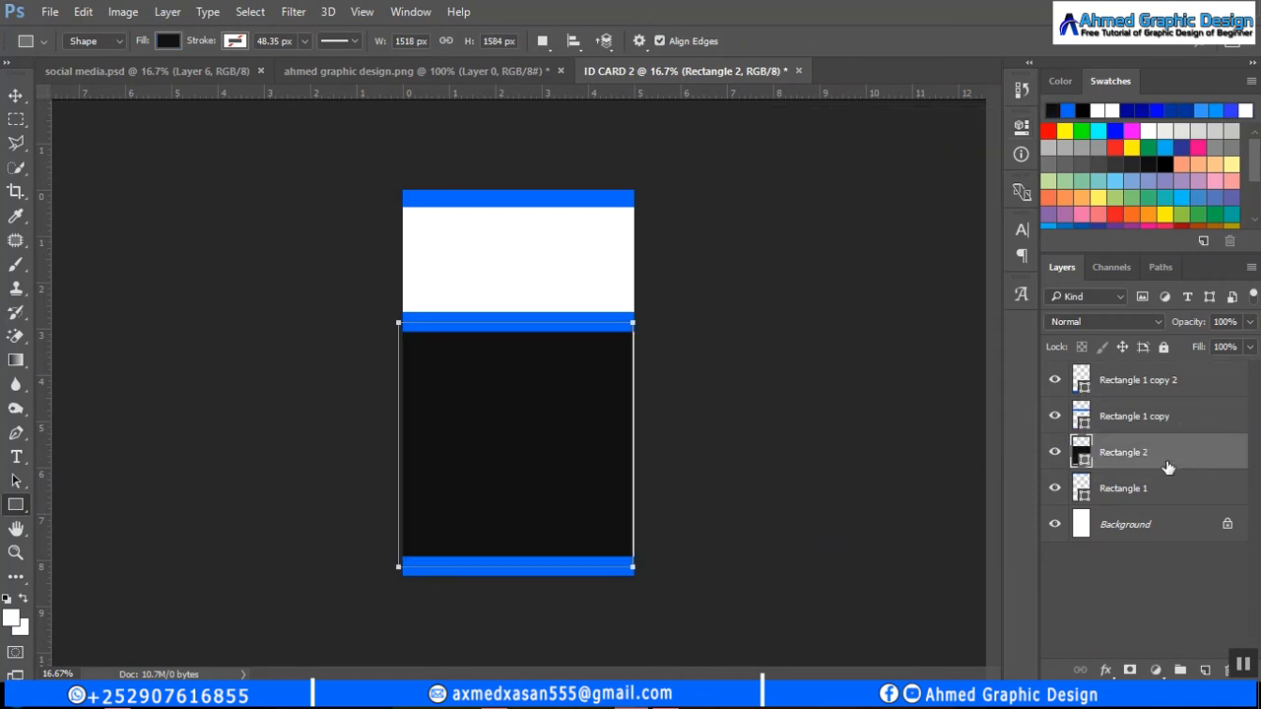
left_click(16, 98)
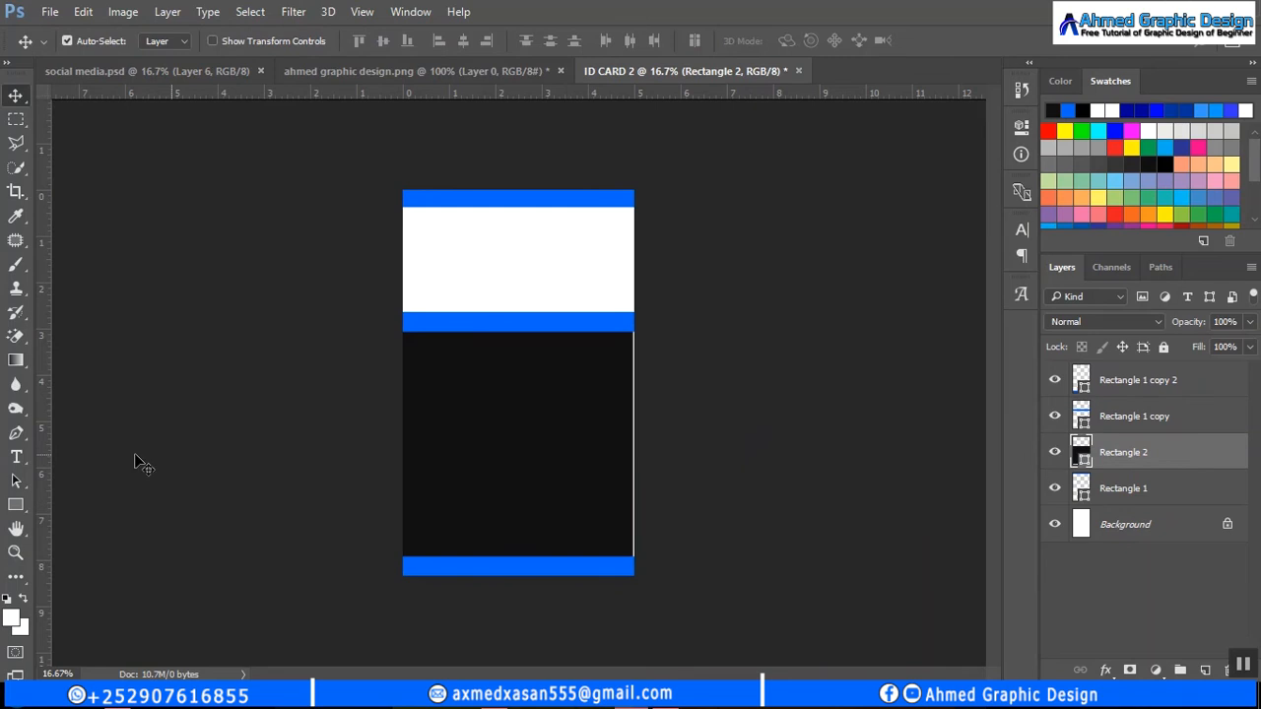
left_click(16, 504)
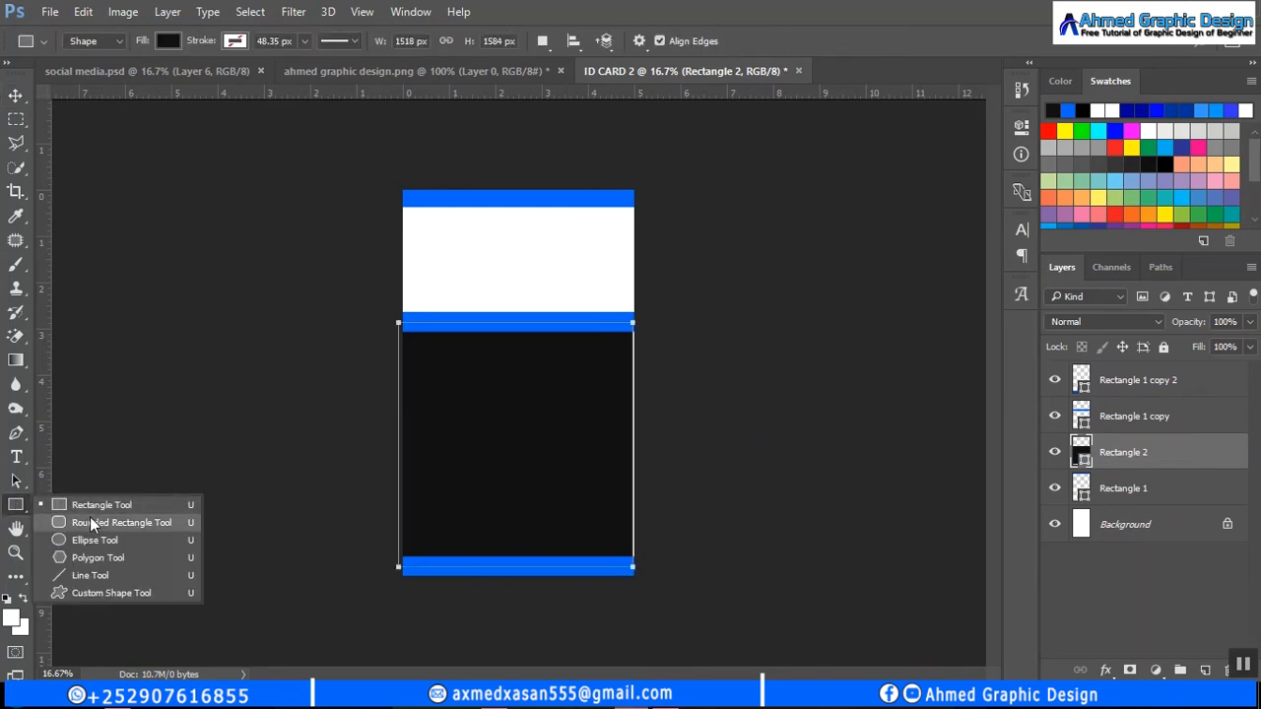
- Draw a 588 px blue circle above Rectangle 1 copy 2 and centre it on the middle band
left_click(95, 540)
left_click(16, 96)
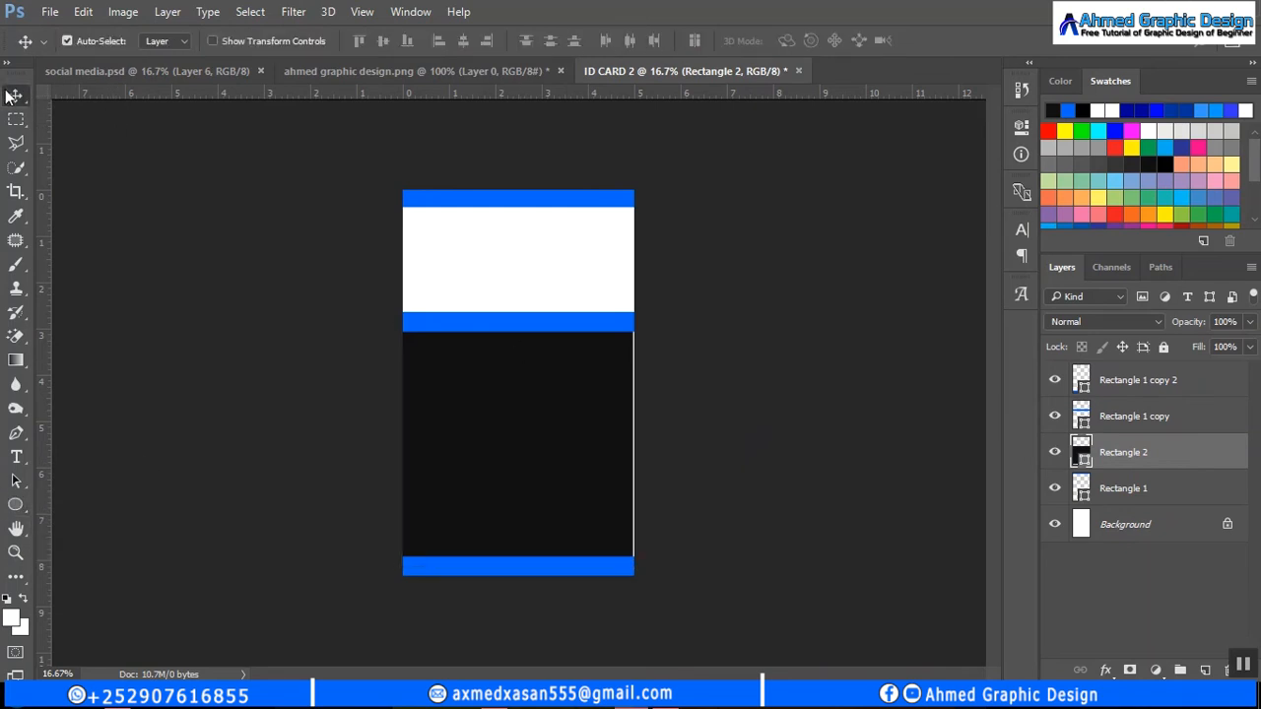
left_click(16, 505)
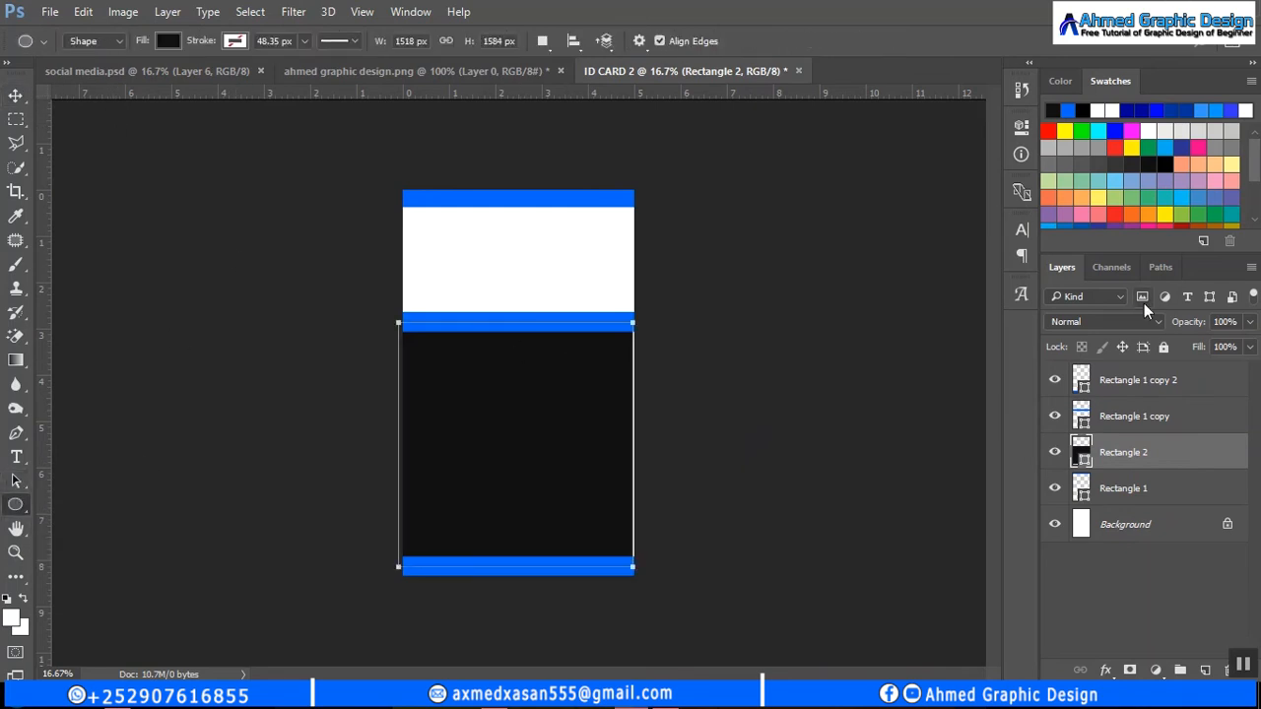
left_click(1153, 380)
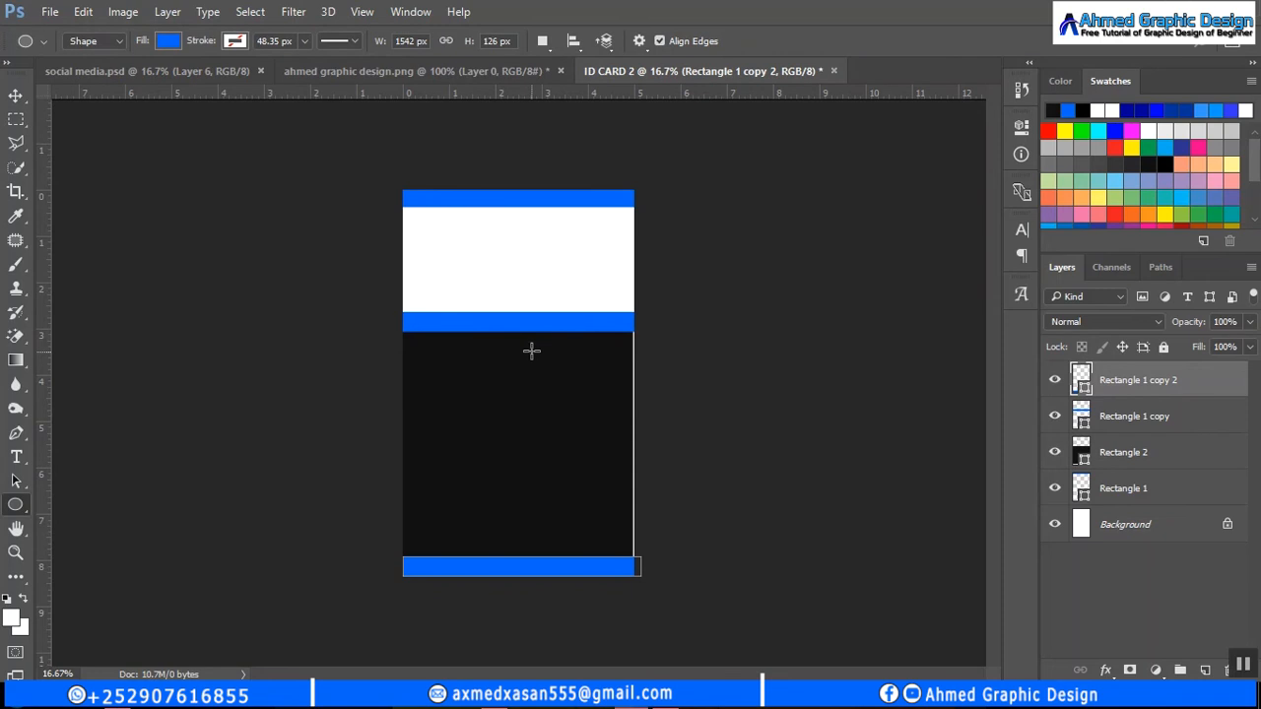
left_click_drag(532, 351, 484, 292)
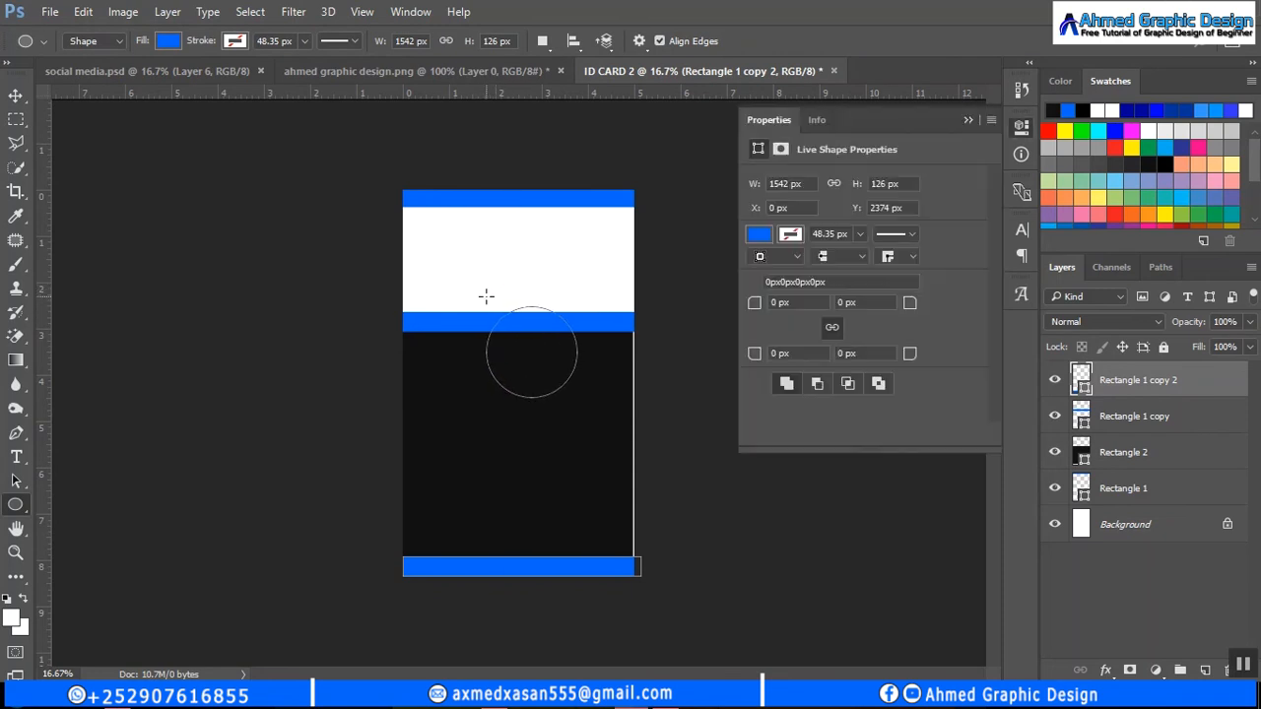
left_click(968, 120)
left_click(15, 97)
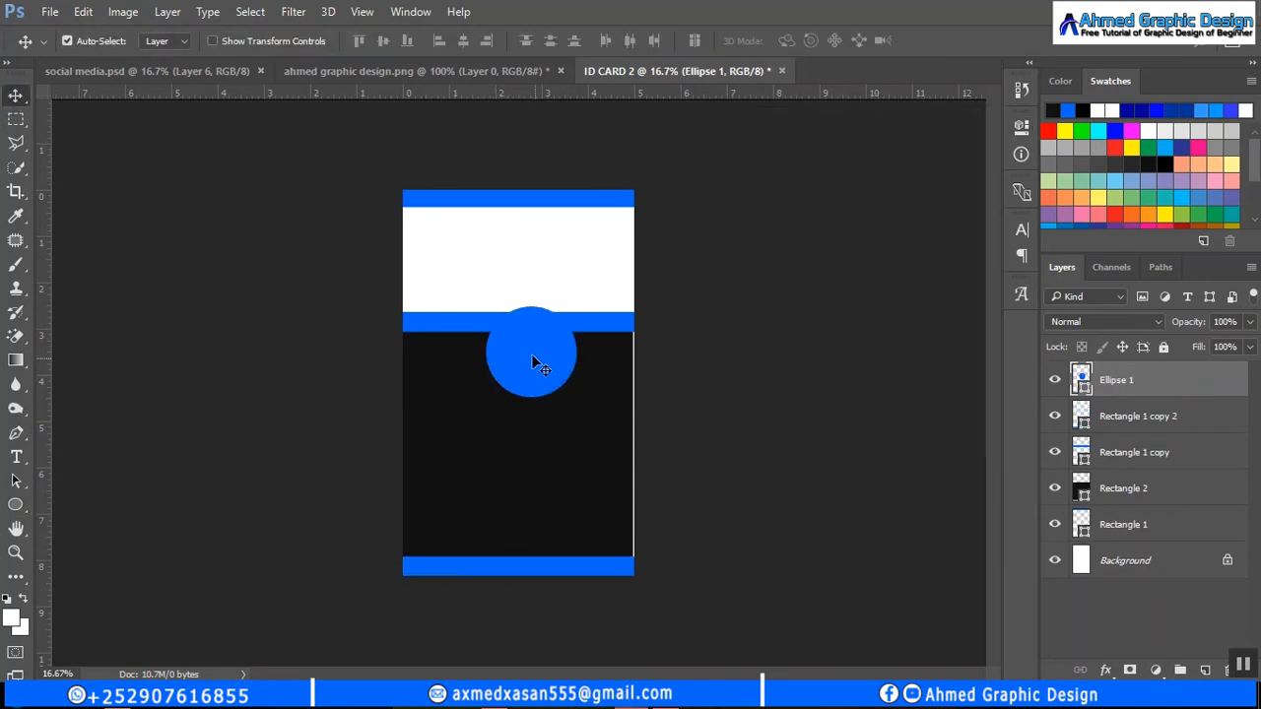
left_click_drag(532, 355, 524, 338)
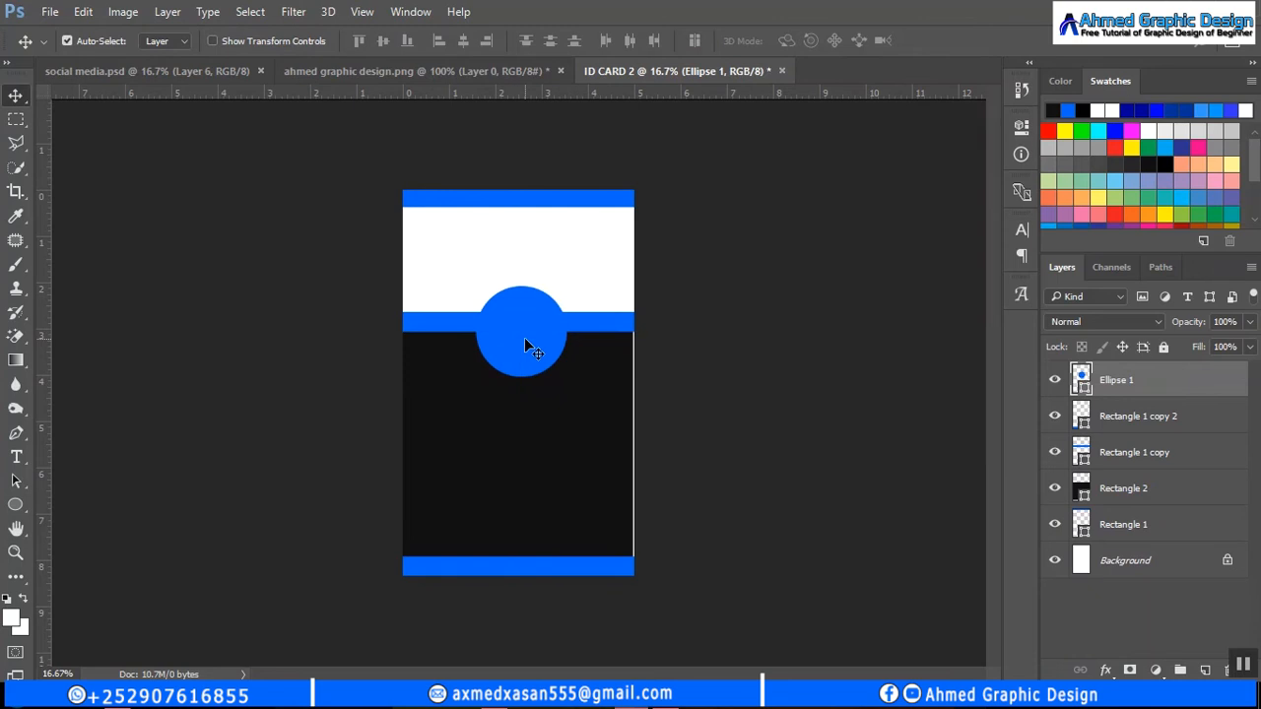
left_click(14, 505)
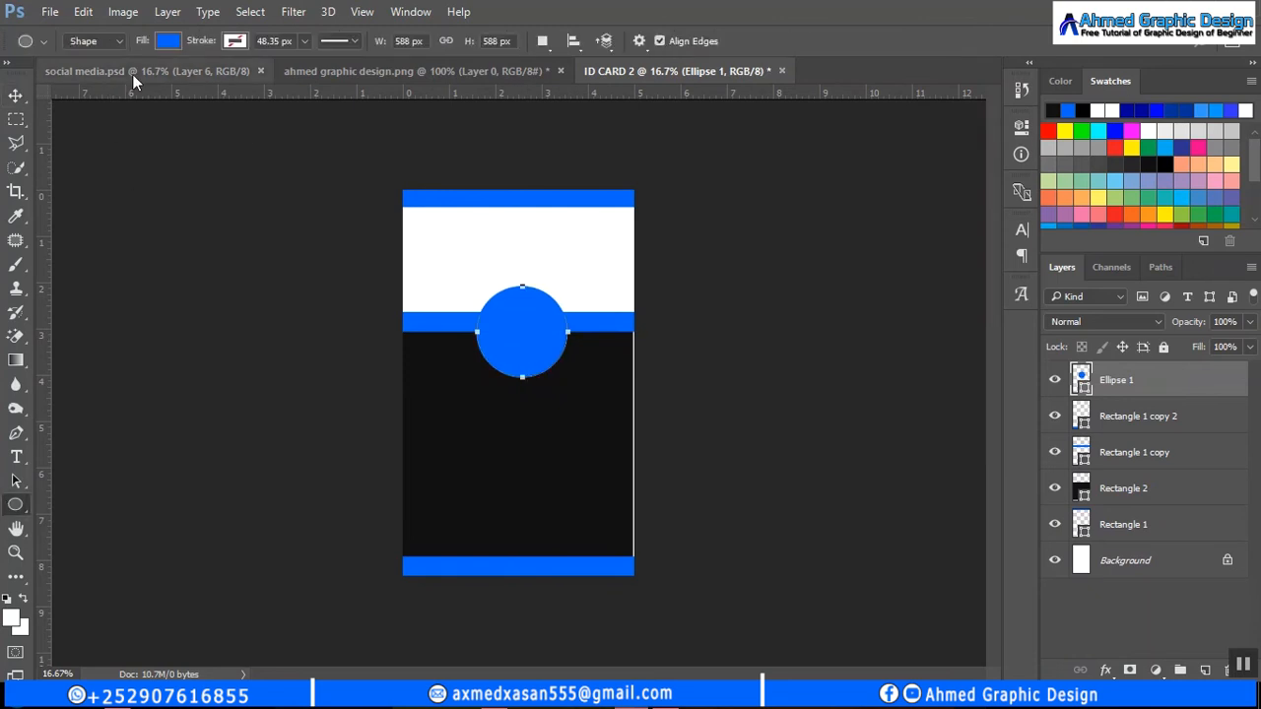
- Give the circle a black outline and thin the stroke to 21.06 px
left_click(234, 41)
left_click(147, 137)
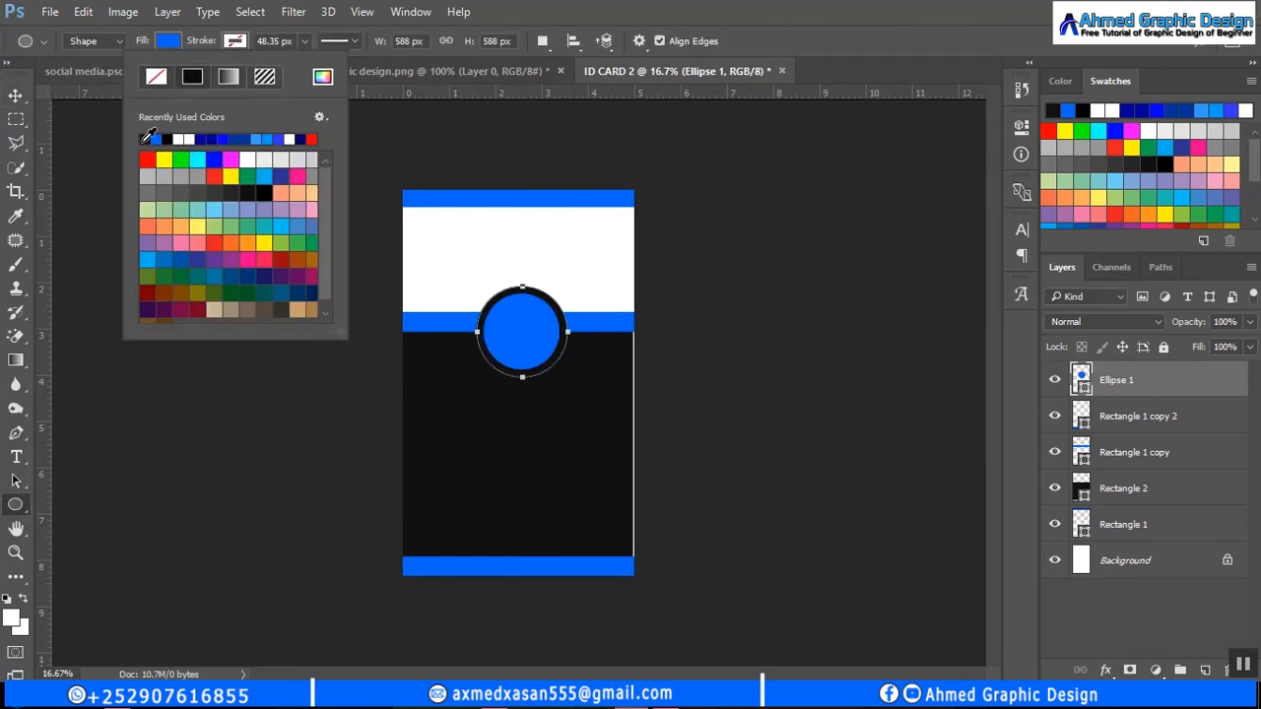
left_click(301, 41)
left_click(305, 41)
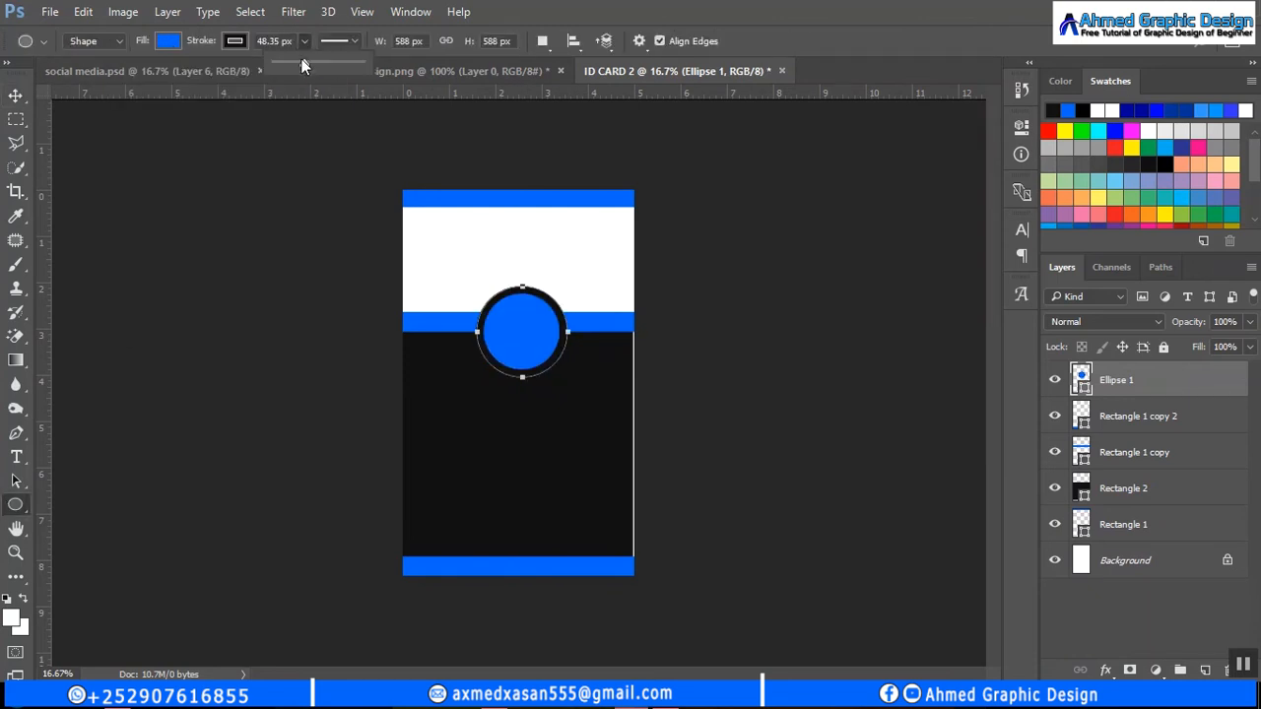
left_click_drag(302, 66, 292, 64)
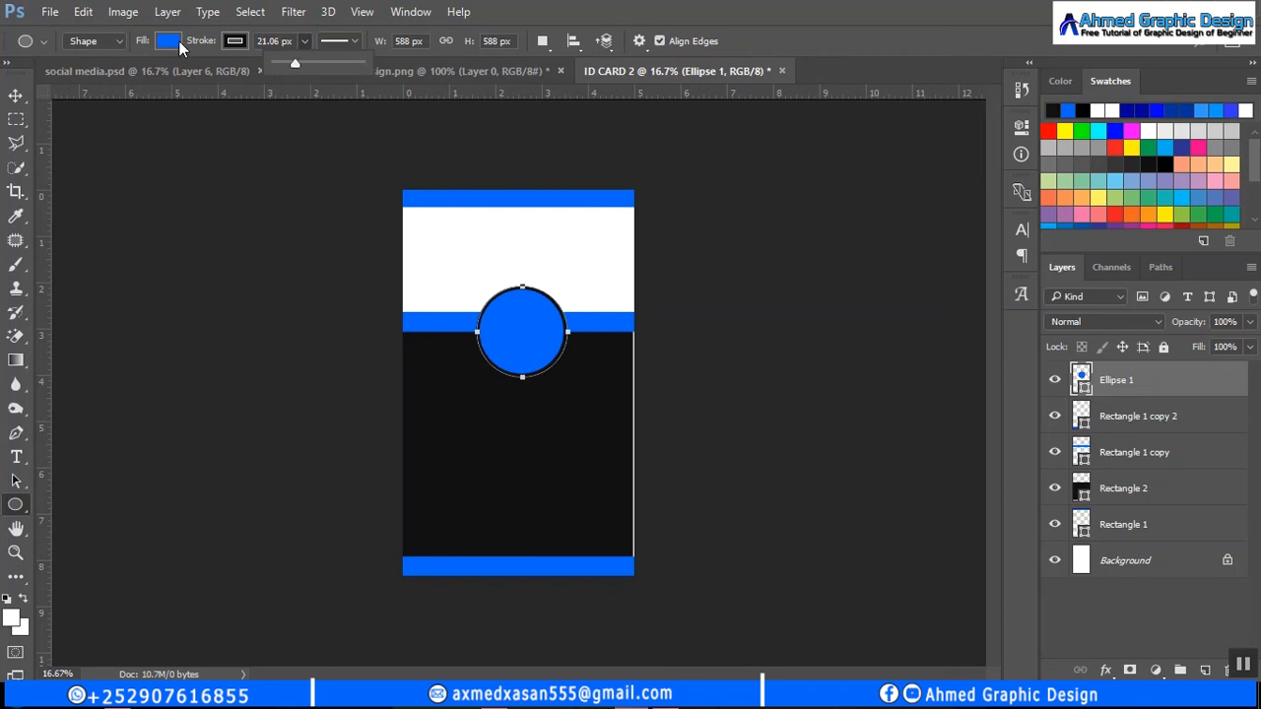
- Fill the circle with white and duplicate it with Ctrl+J
left_click(170, 41)
left_click(89, 78)
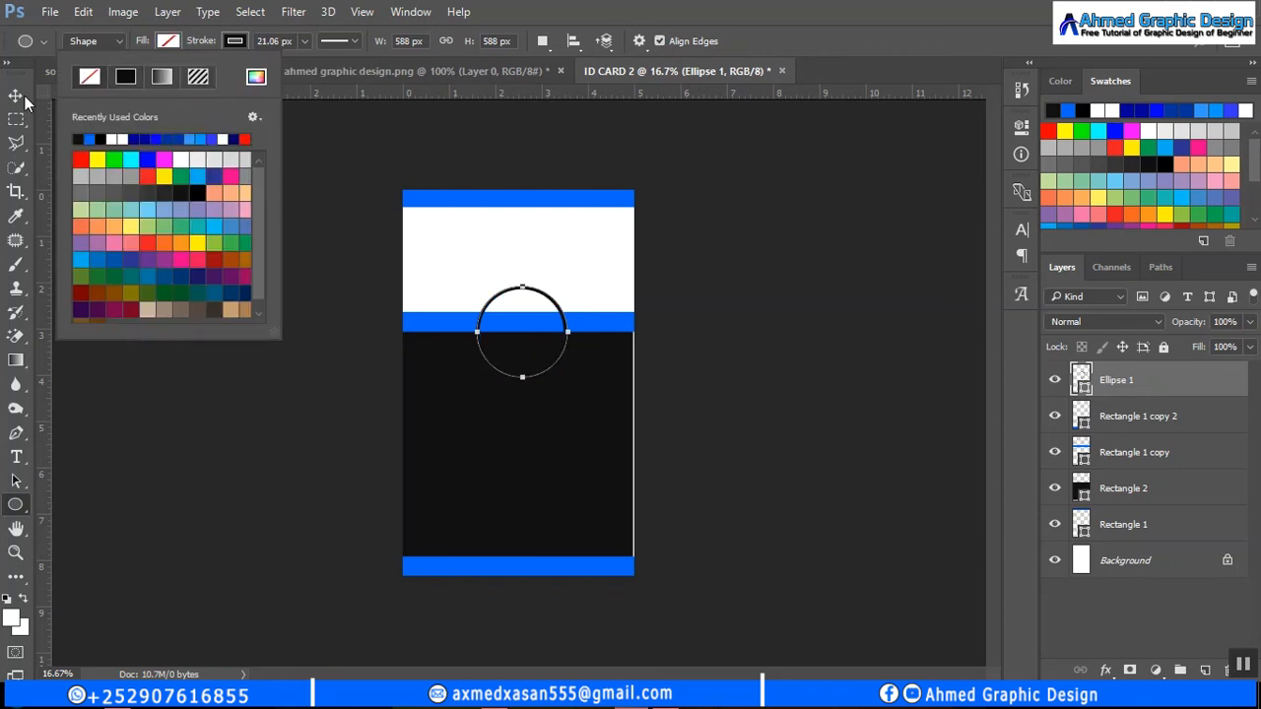
key("v")
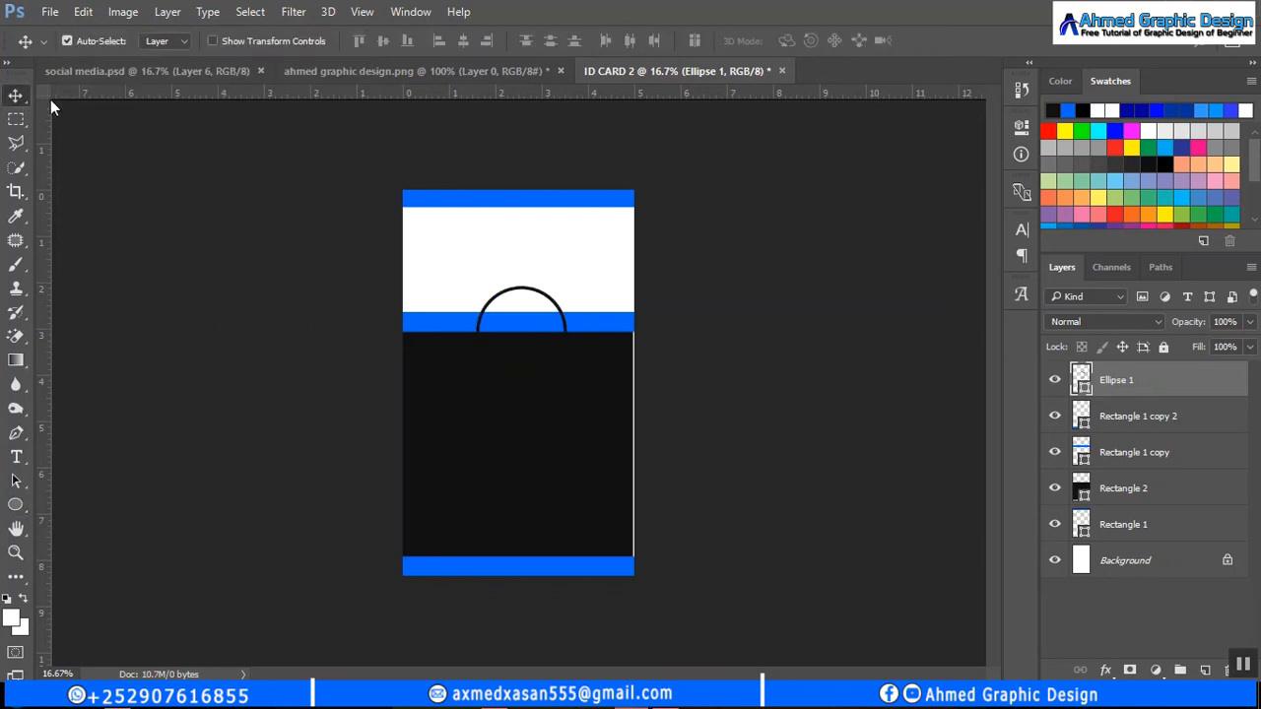
left_click(15, 505)
left_click(169, 41)
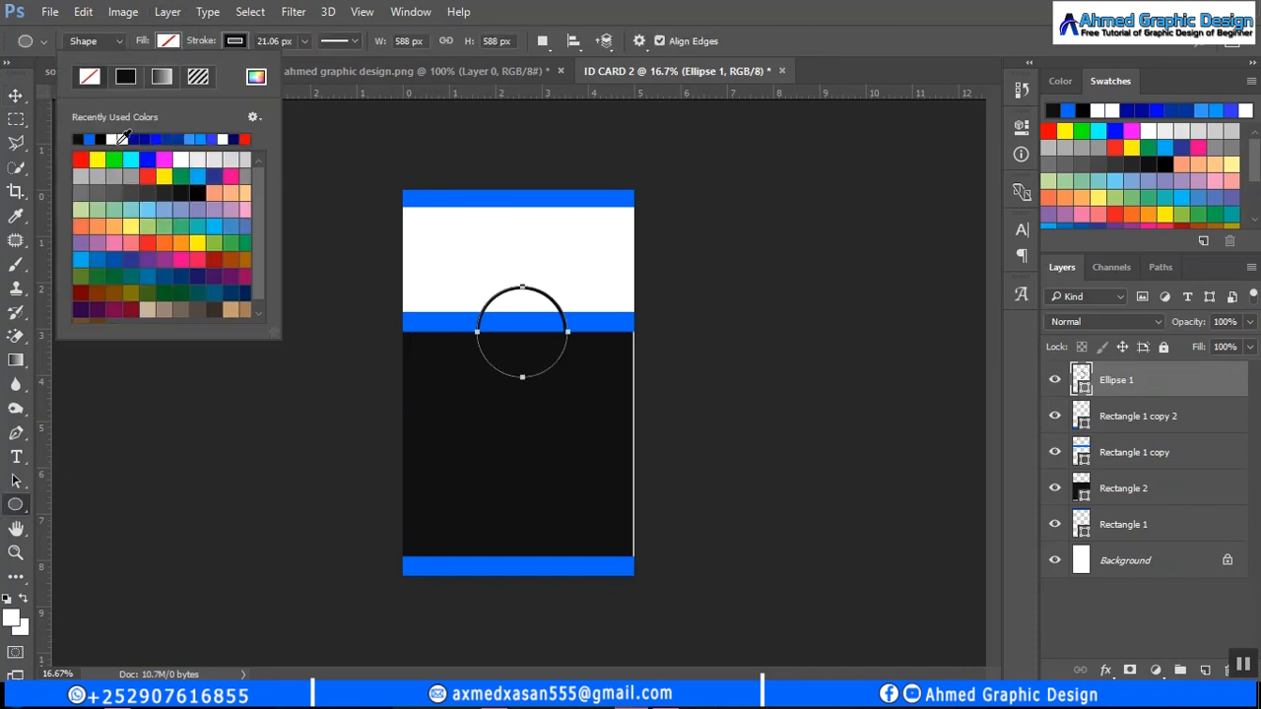
left_click(120, 140)
key("Return")
key("v")
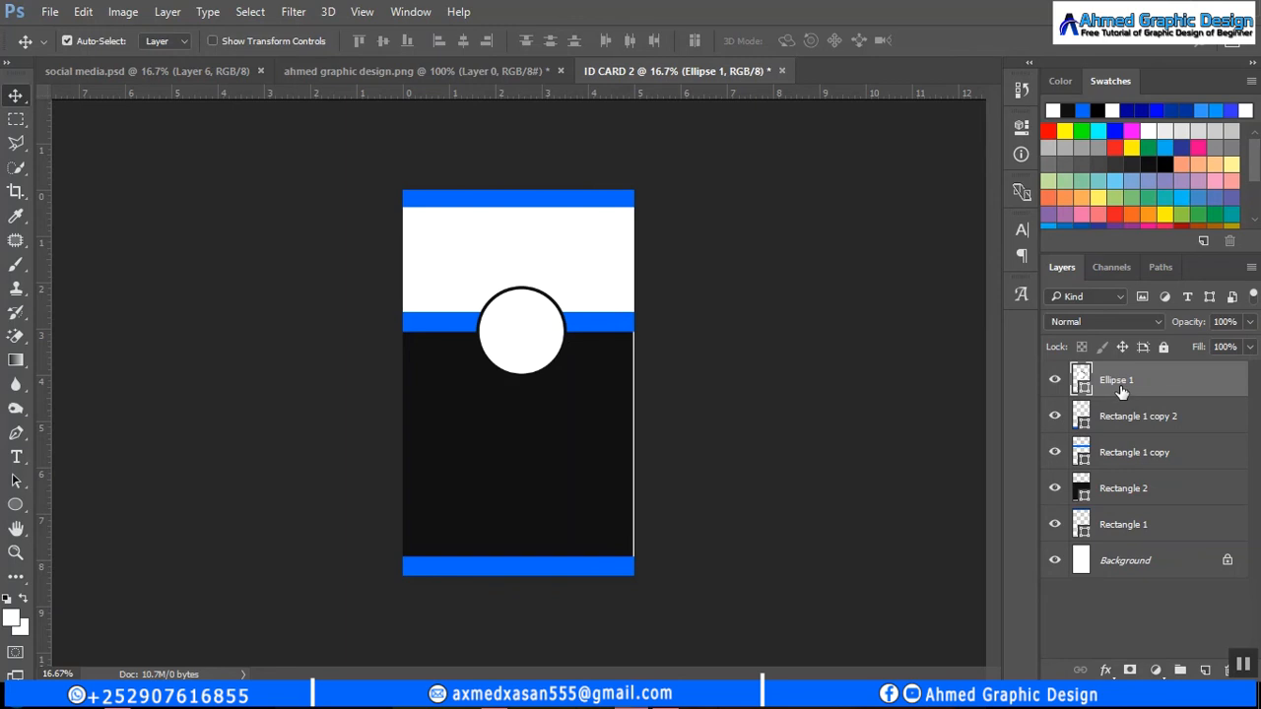
key("ctrl+j")
key("ctrl+t")
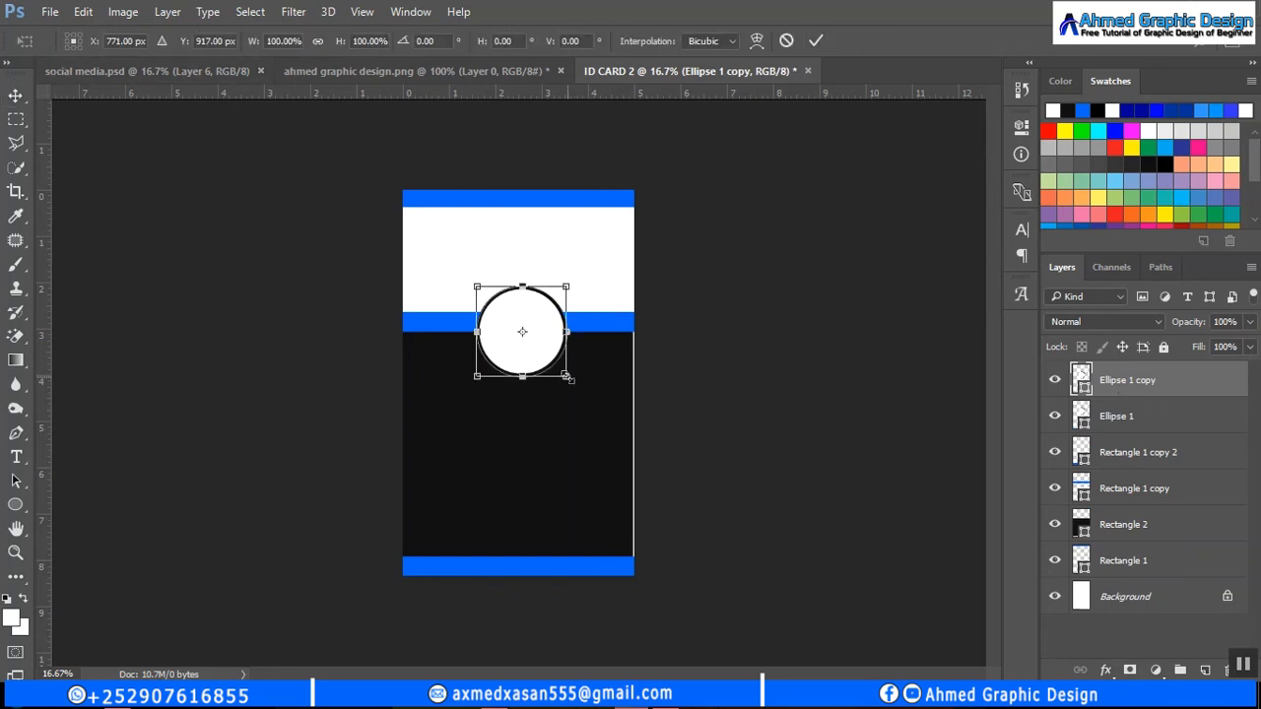
- Enlarge Ellipse 1 copy to 111.22% and move it below the original to form an outer ring
left_click_drag(565, 378, 569, 384)
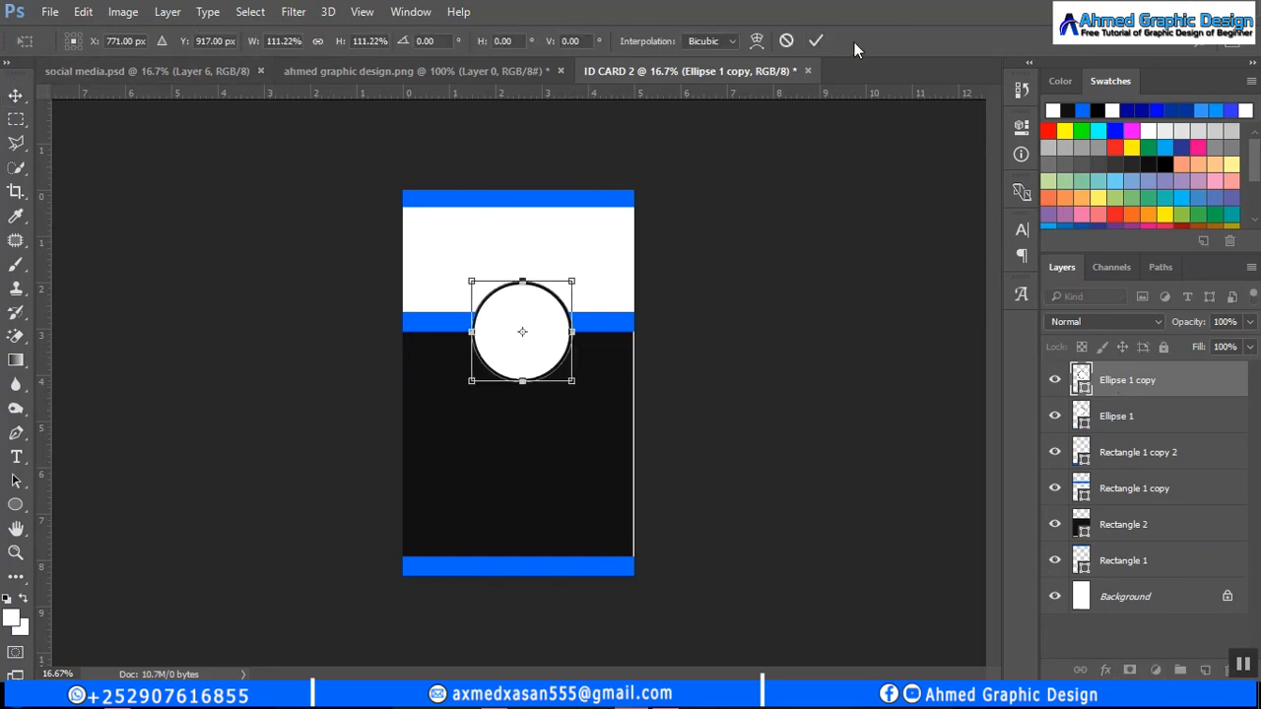
left_click(820, 40)
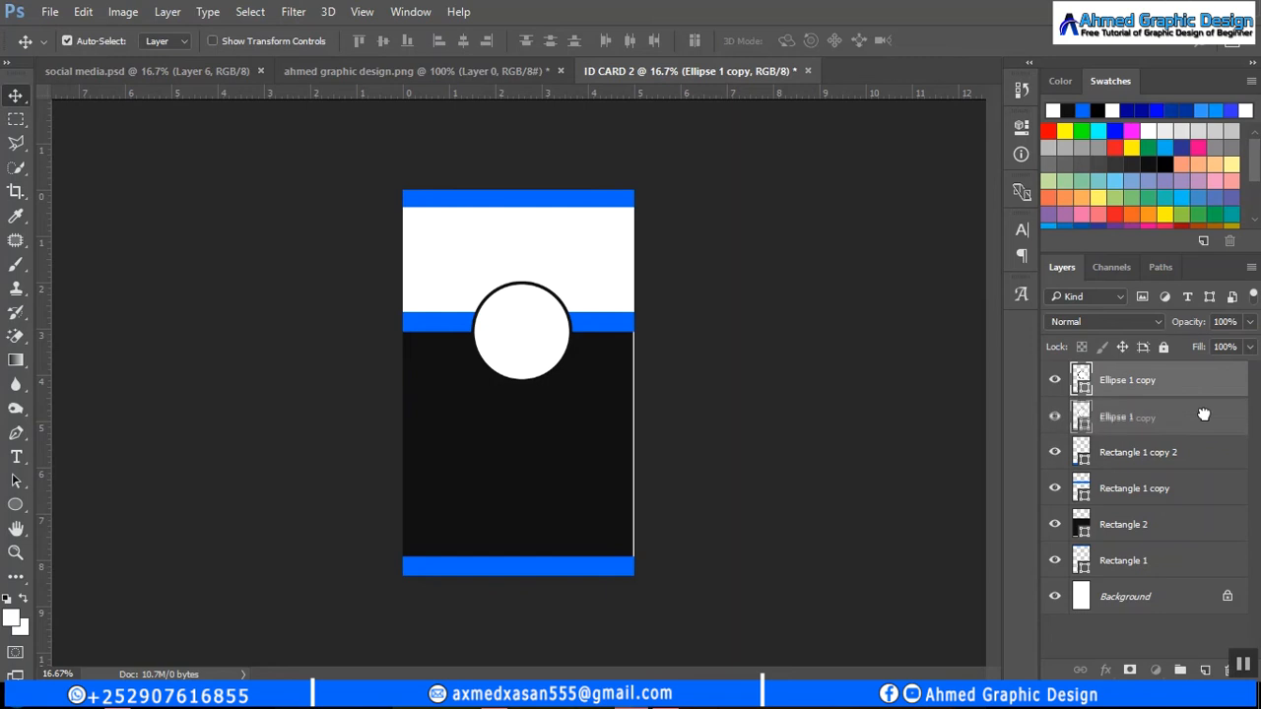
left_click_drag(1168, 375, 1167, 427)
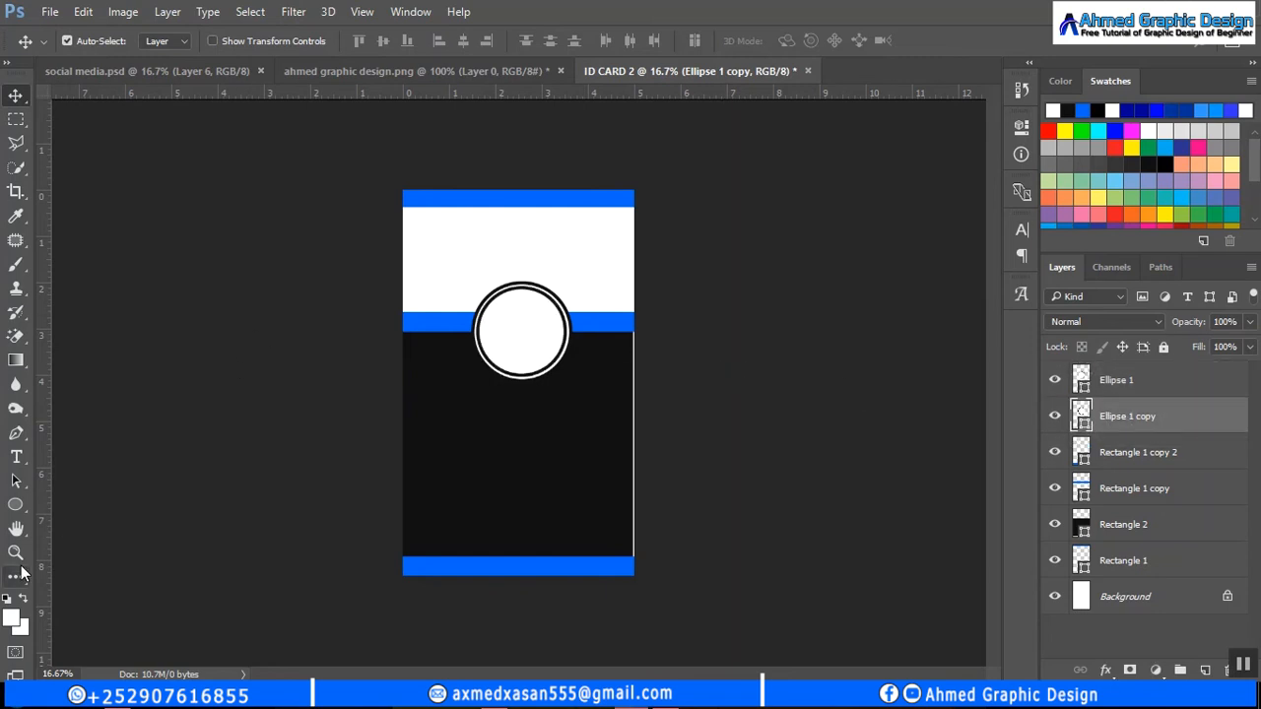
left_click(16, 505)
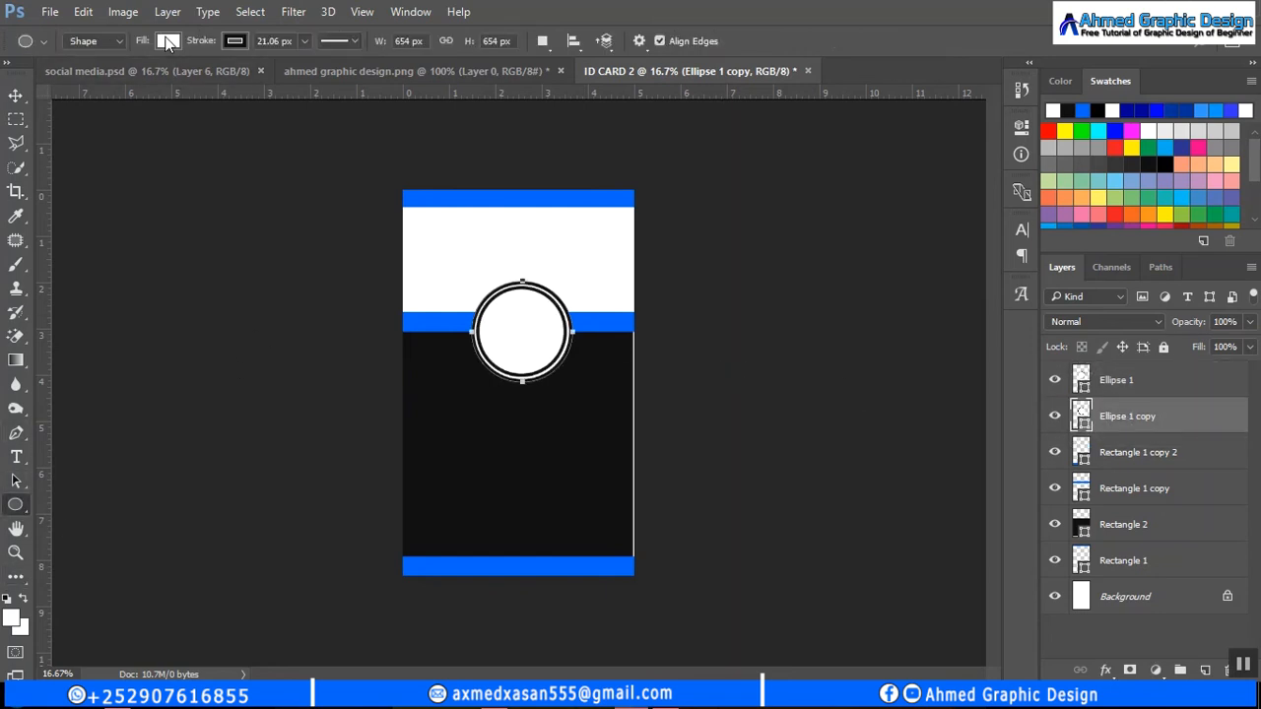
left_click(167, 41)
left_click(234, 40)
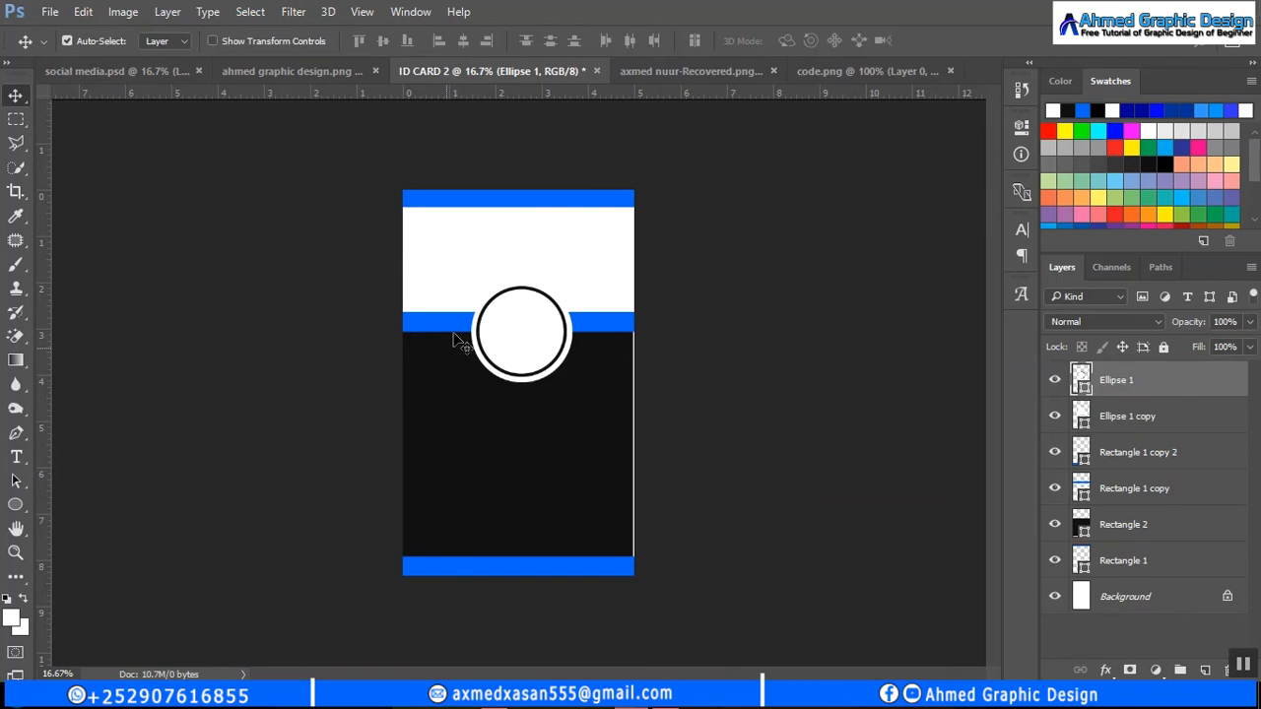
- Drag the portrait photo into the ID card and scale it to about 76.5%
left_click(674, 66)
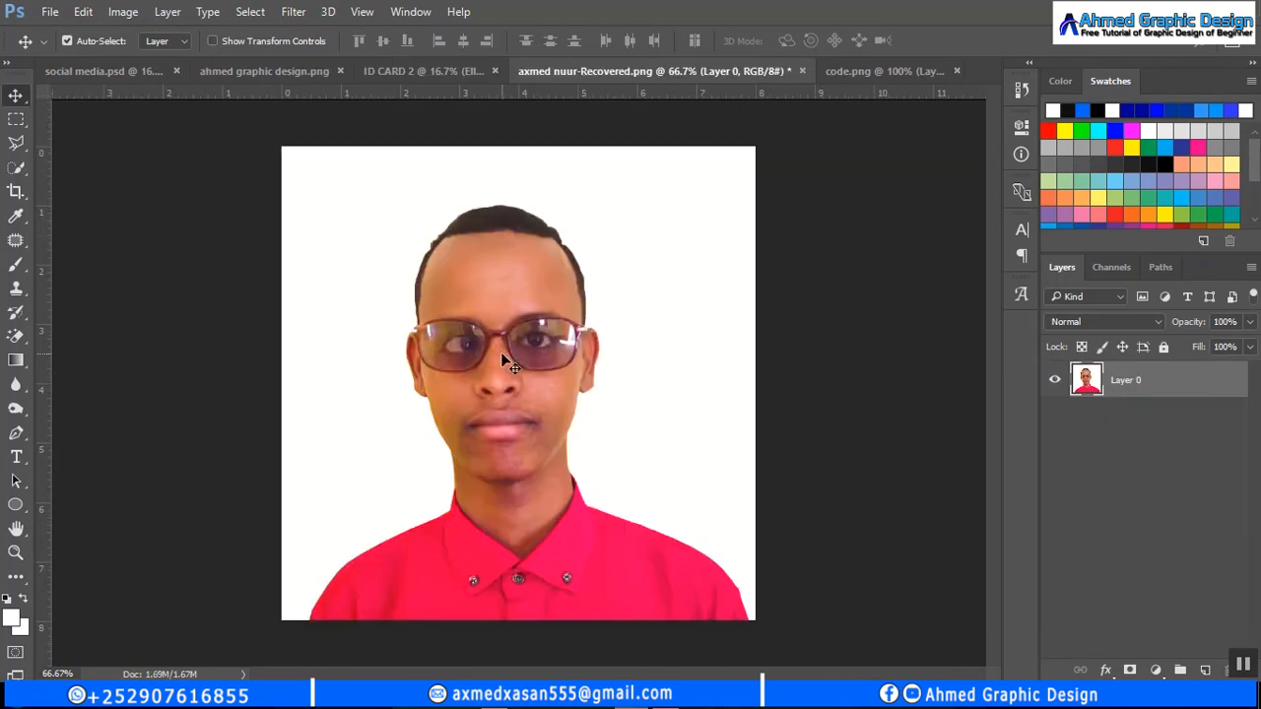
left_click_drag(501, 352, 486, 217)
left_click_drag(524, 322, 522, 320)
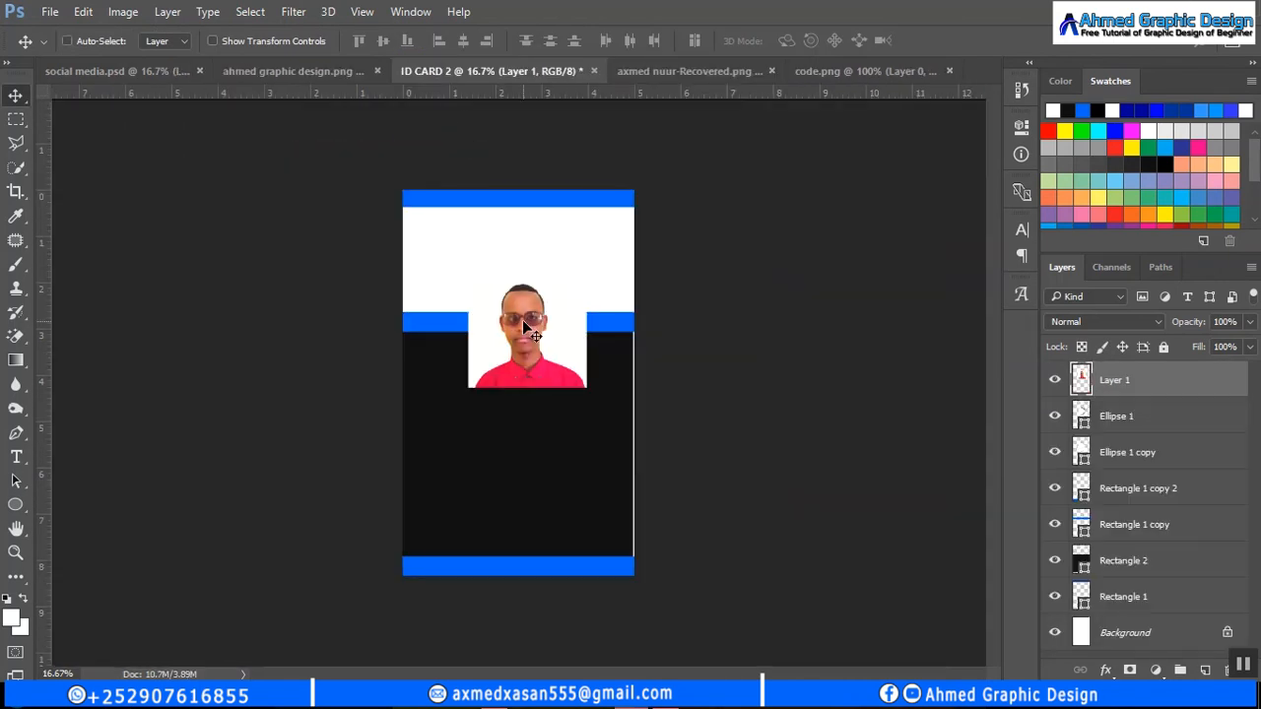
key("ctrl+t")
left_click_drag(468, 269, 522, 303)
left_click(819, 41)
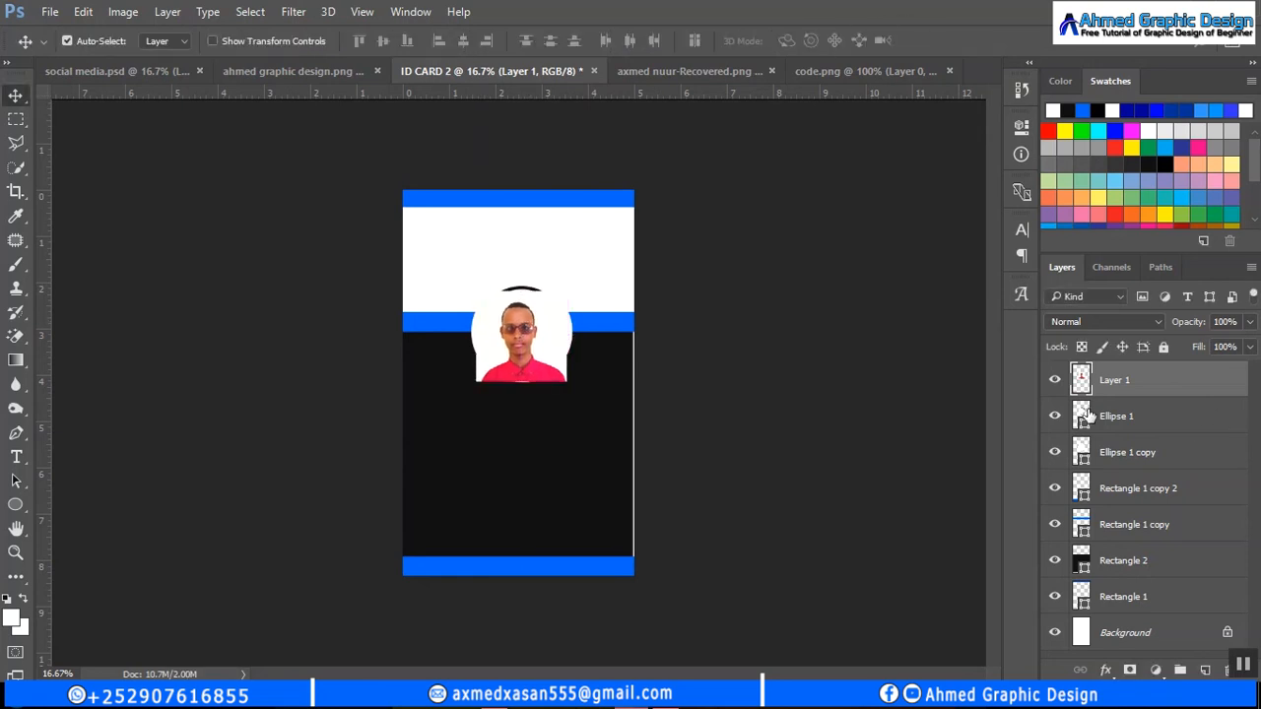
- Load the circle's outline as a selection and mask the photo to it
left_click(1127, 454)
left_click(1079, 381)
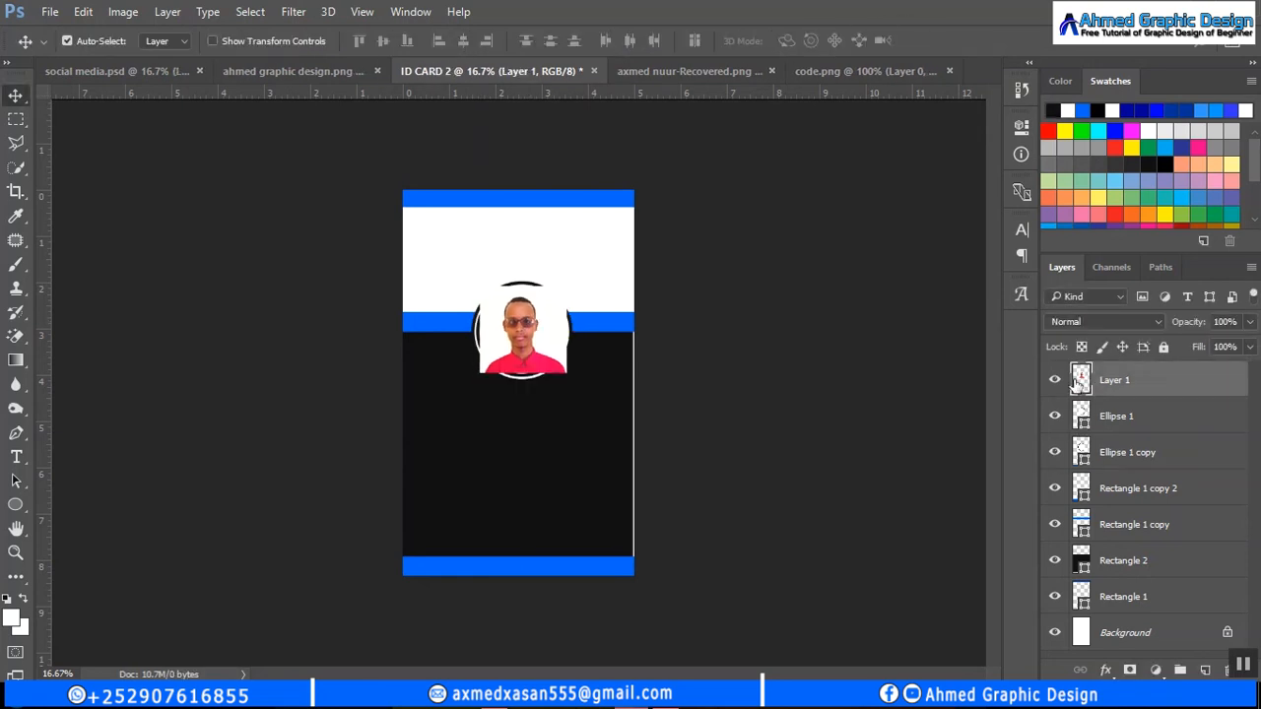
left_click(1161, 460)
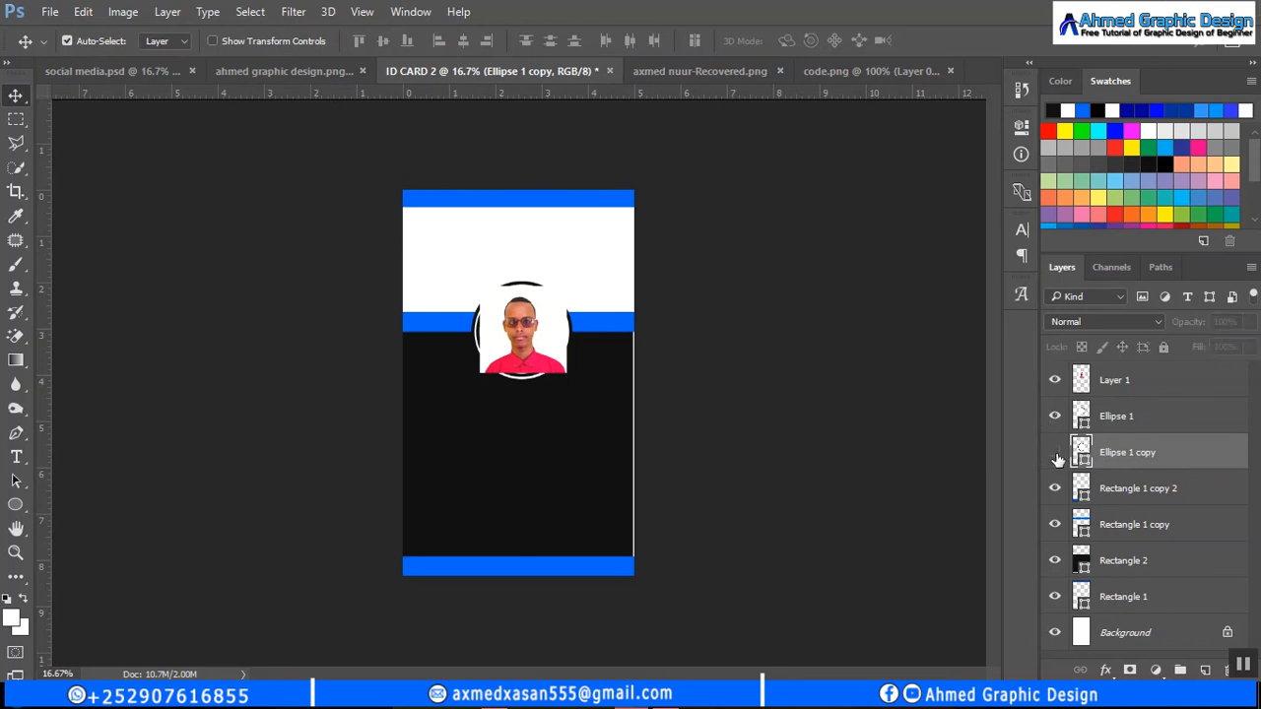
left_click(1080, 455, "ctrl")
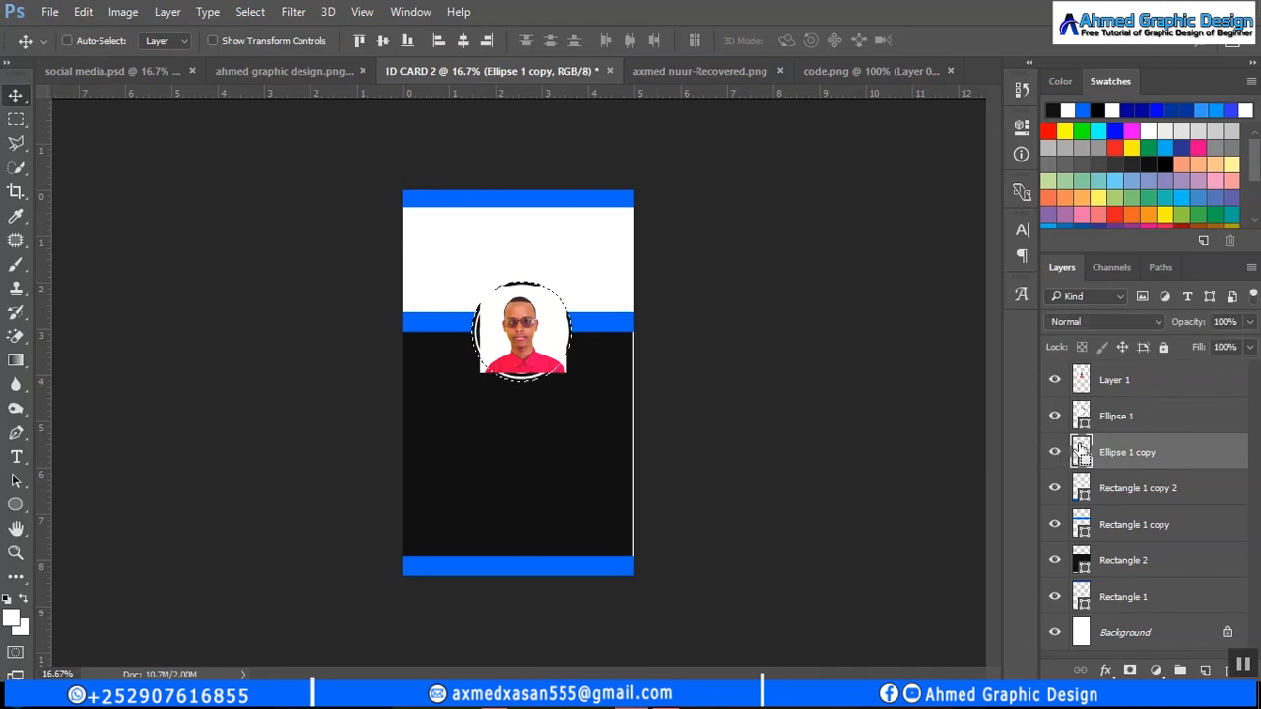
left_click(1102, 429)
key("ctrl+d")
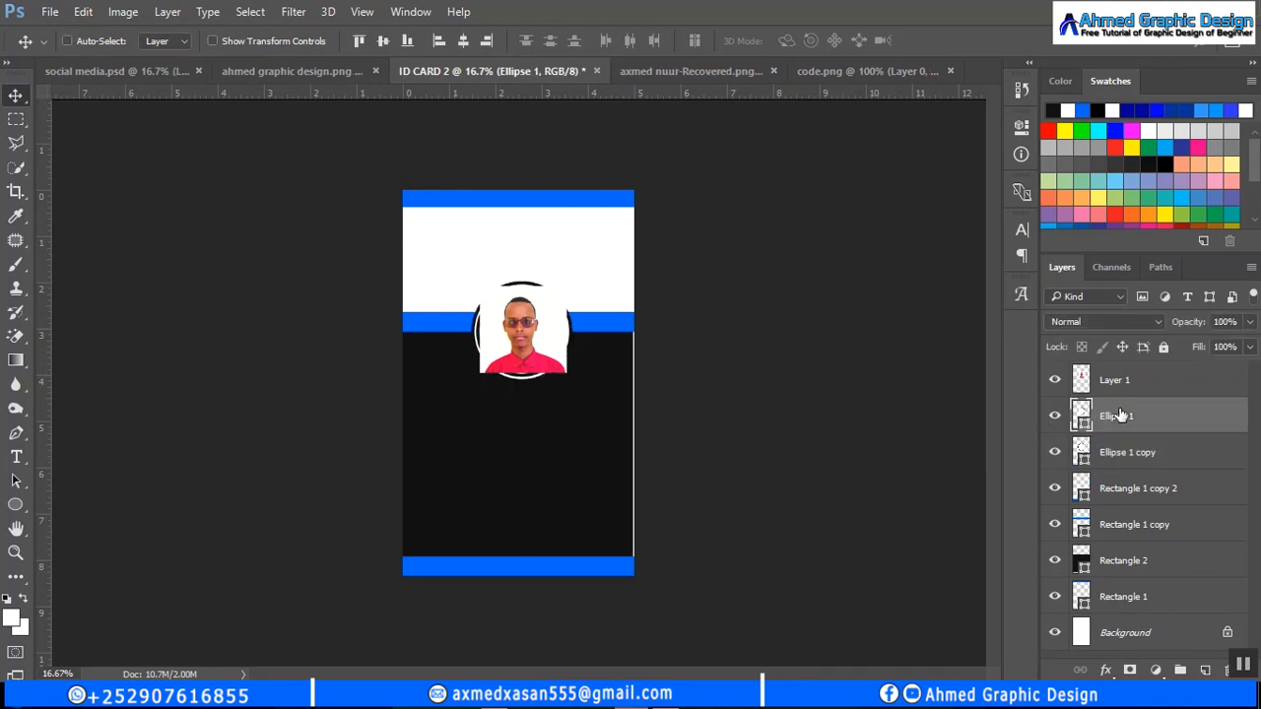
left_click(1081, 415, "ctrl")
left_click(1117, 393)
left_click(1130, 670)
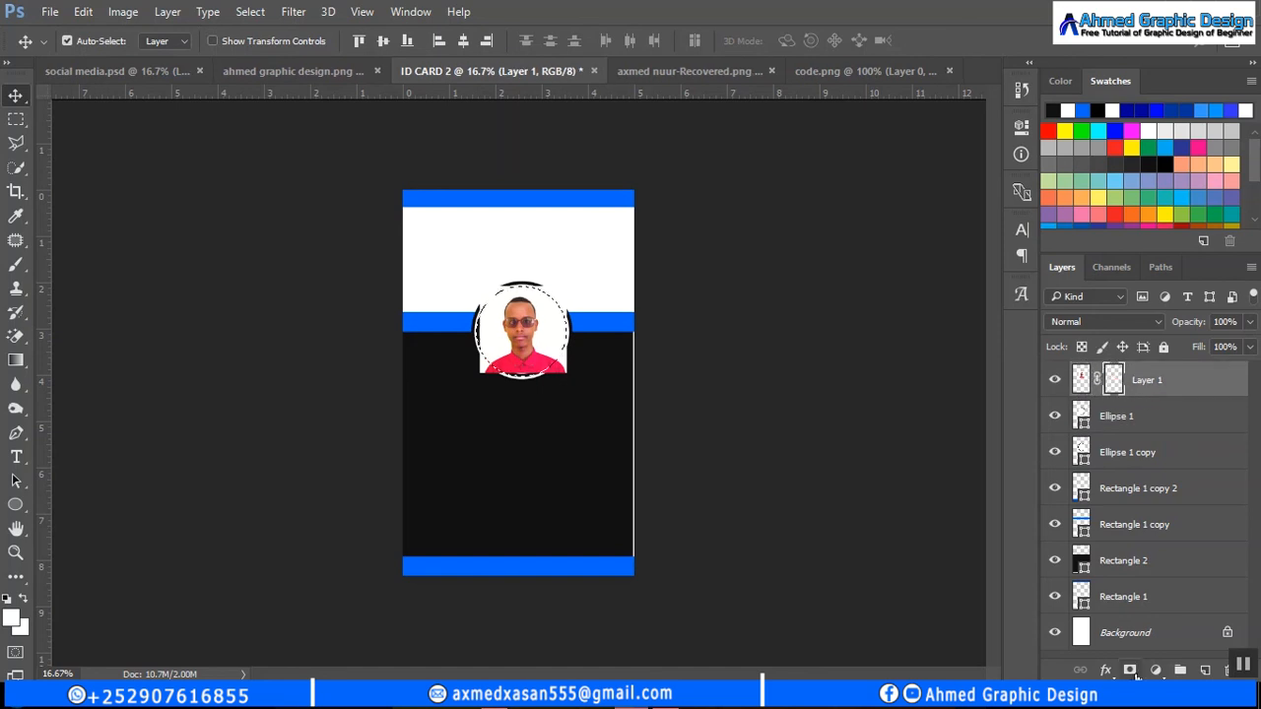
- Undo the mask, rescale the photo to about 110.6%, and re-mask it to the Ellipse 1 circle
key("ctrl+t")
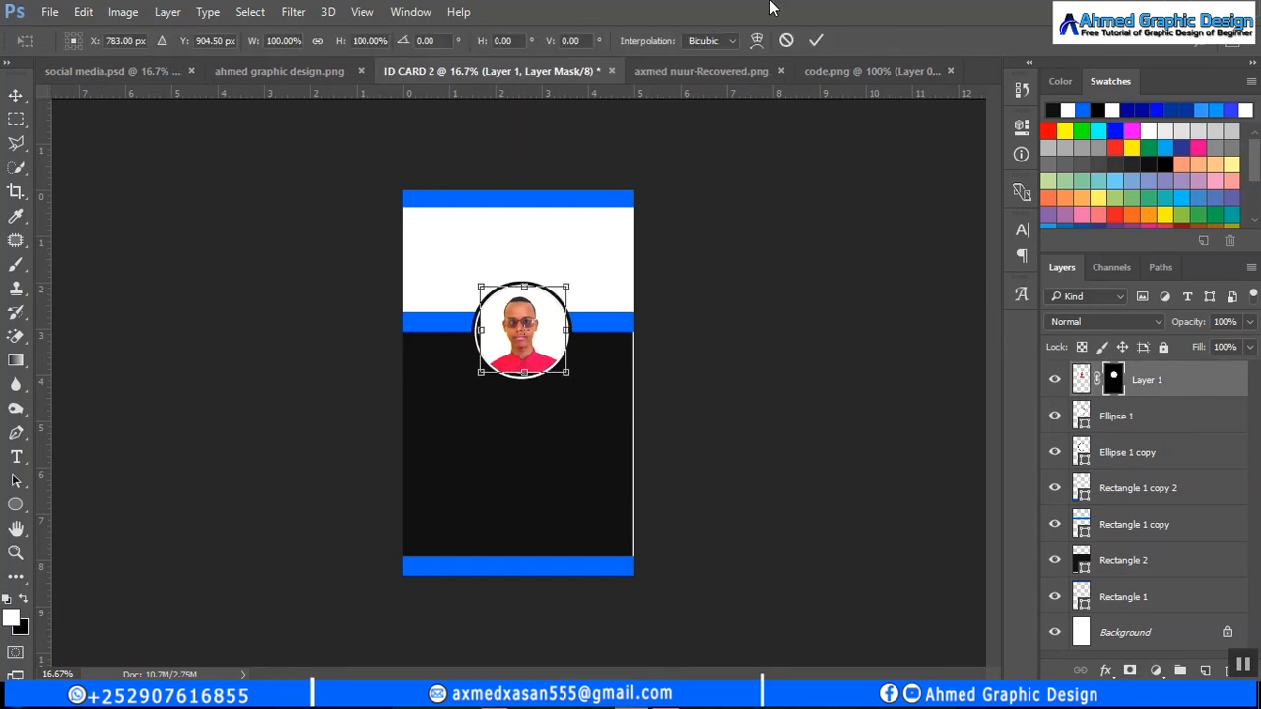
left_click(787, 42)
key("ctrl+z")
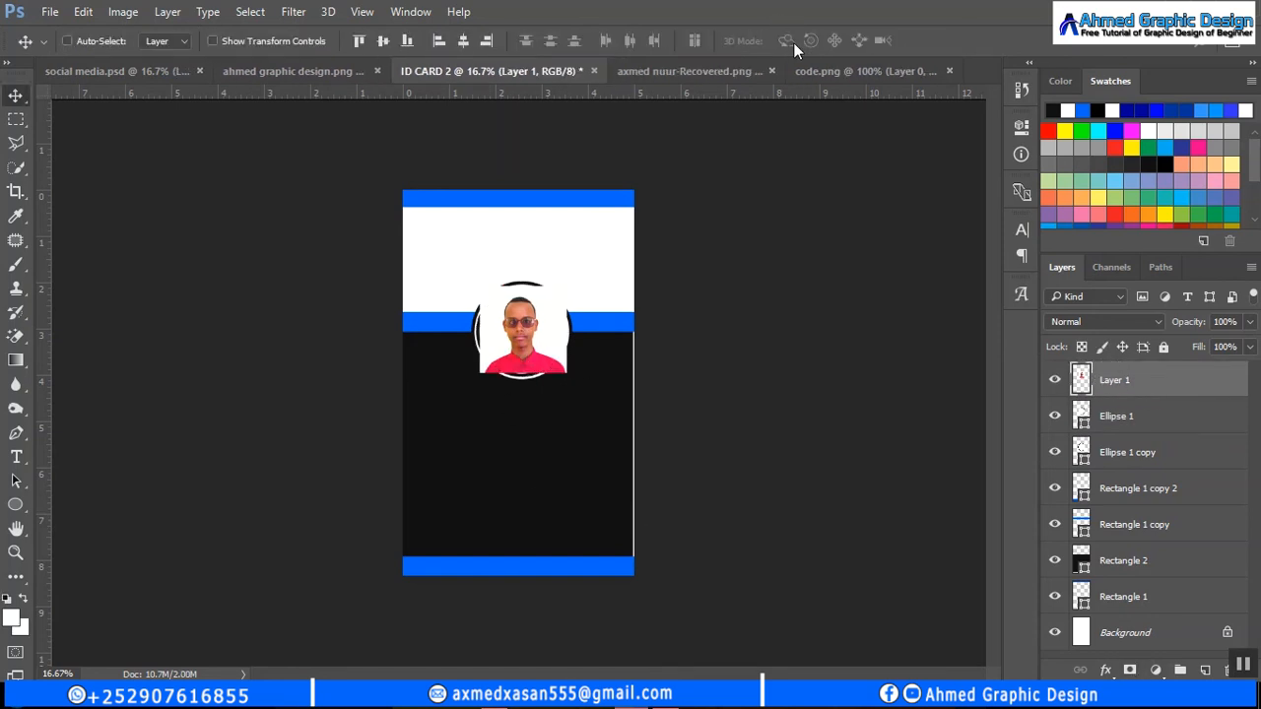
key("ctrl+t")
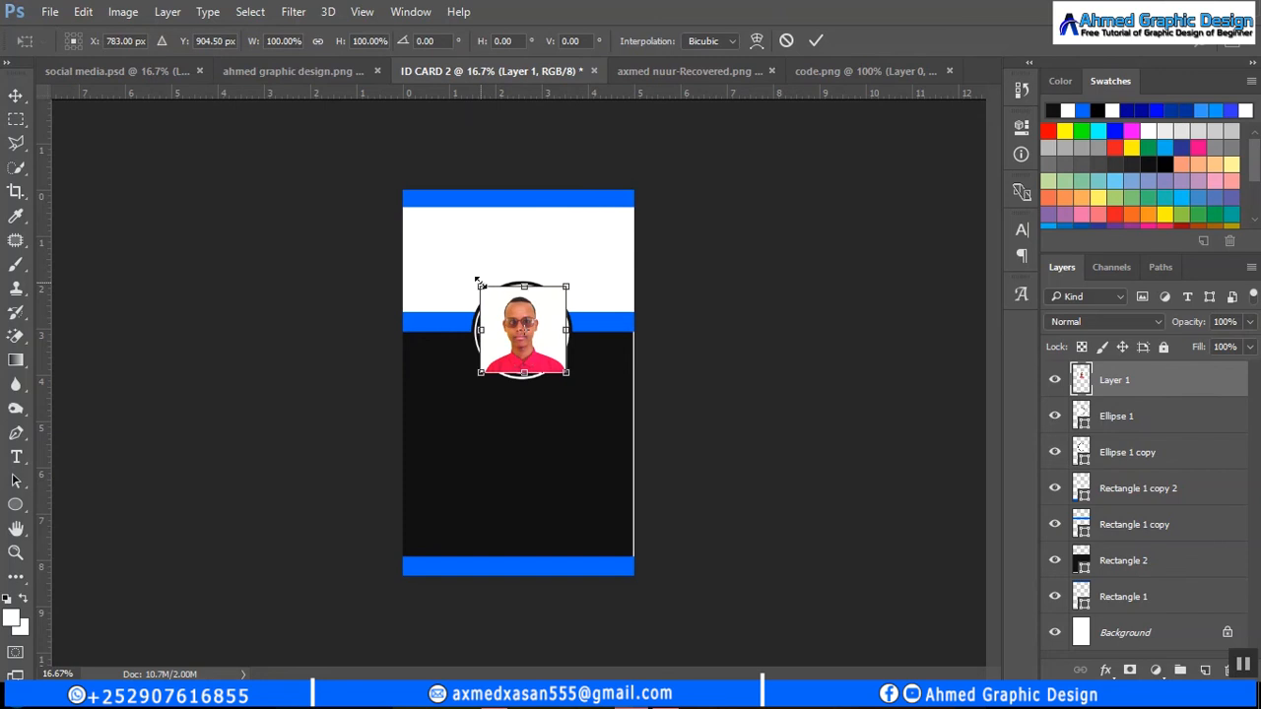
left_click_drag(475, 278, 473, 277)
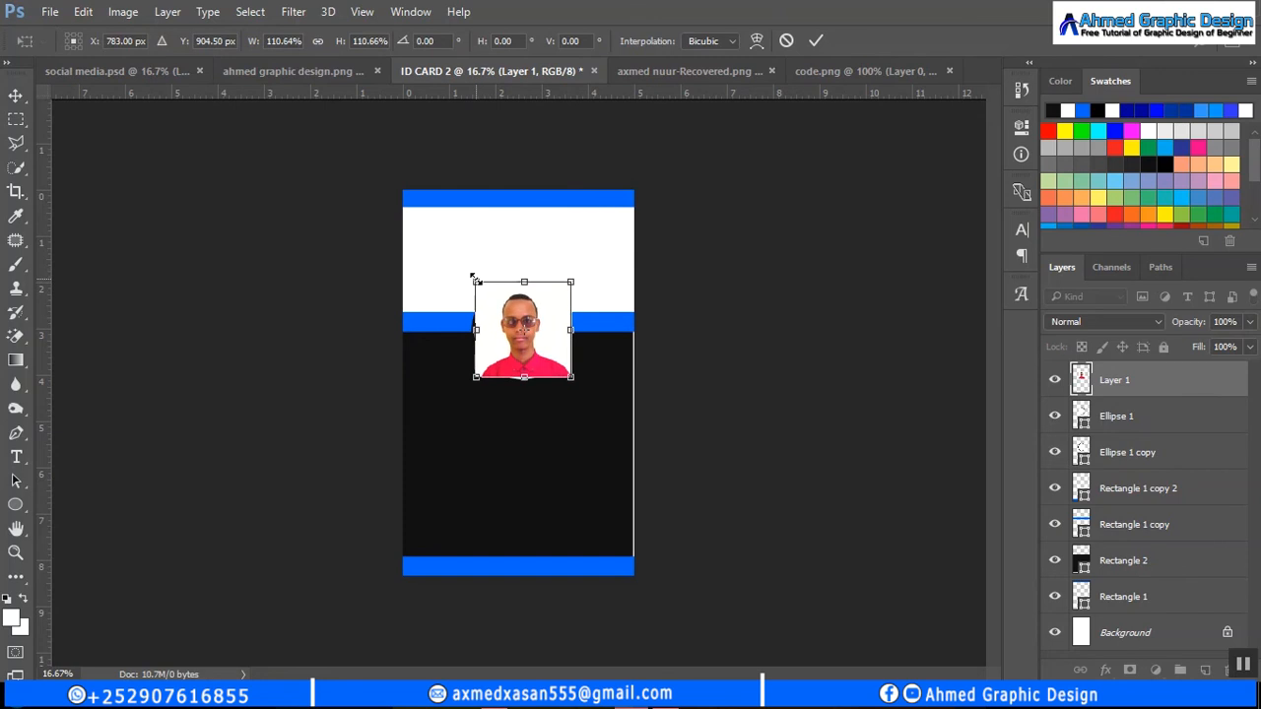
left_click(815, 38)
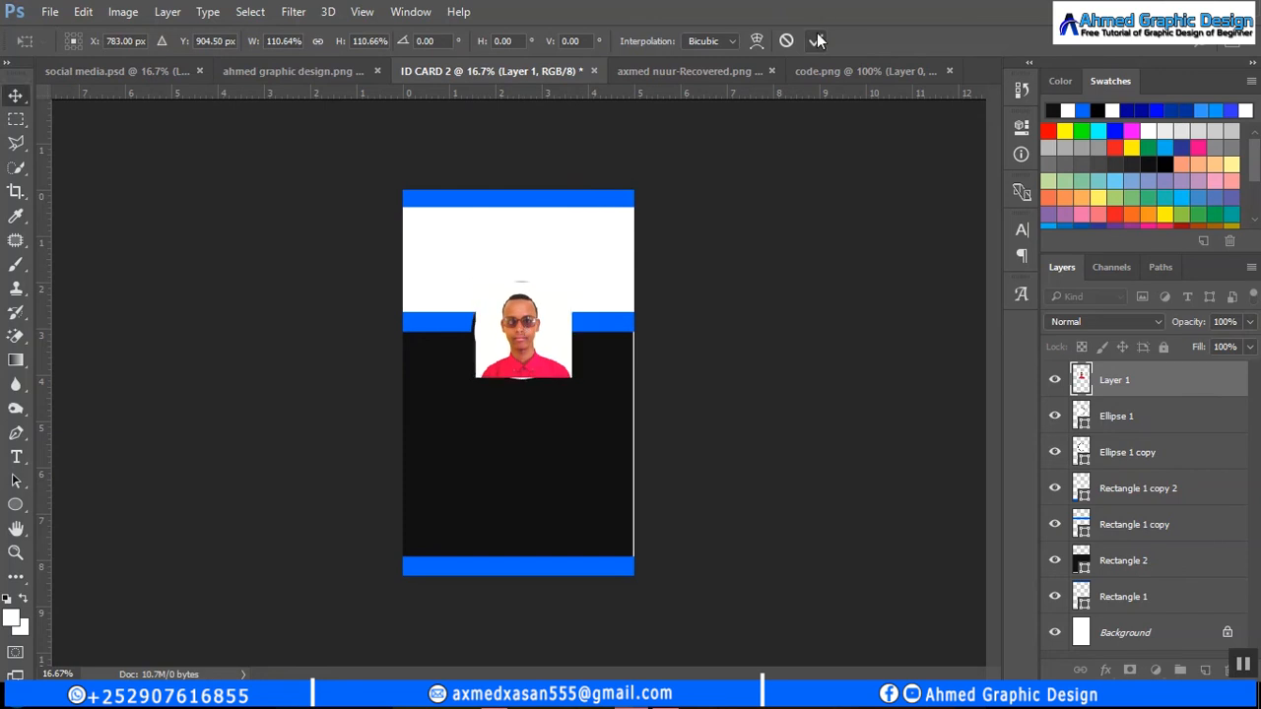
left_click(1082, 416, "ctrl")
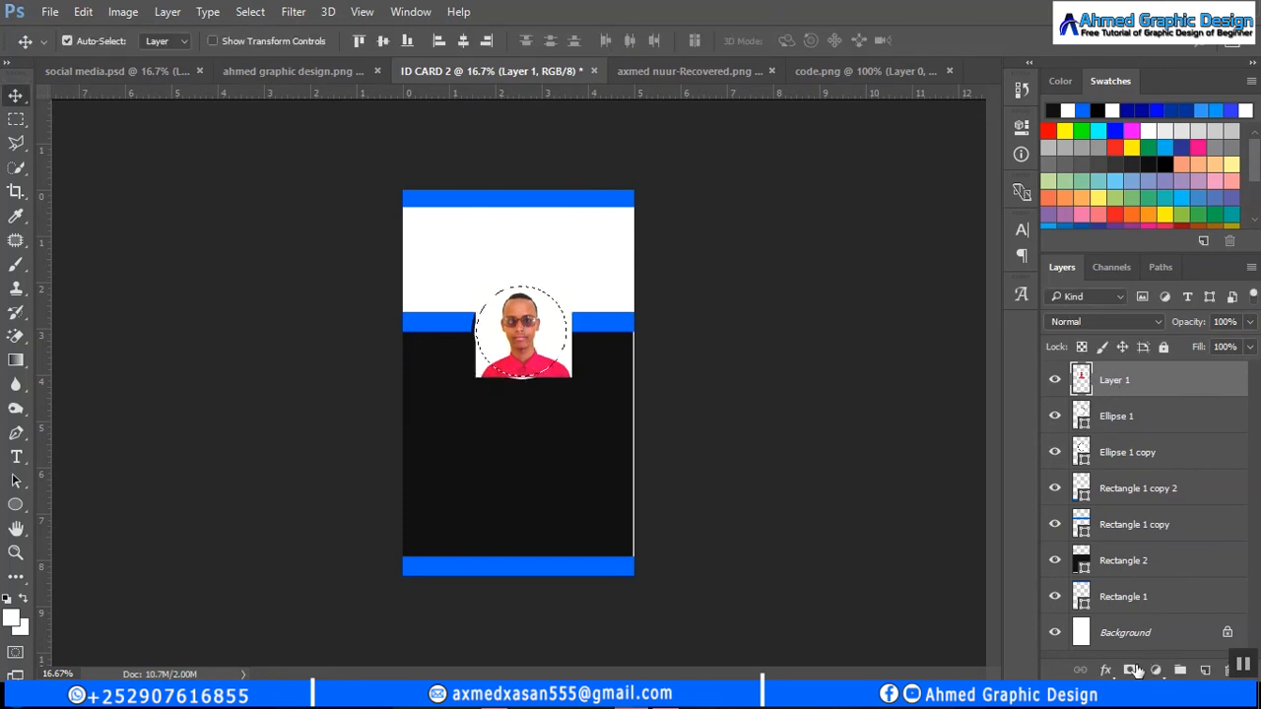
left_click(1132, 670)
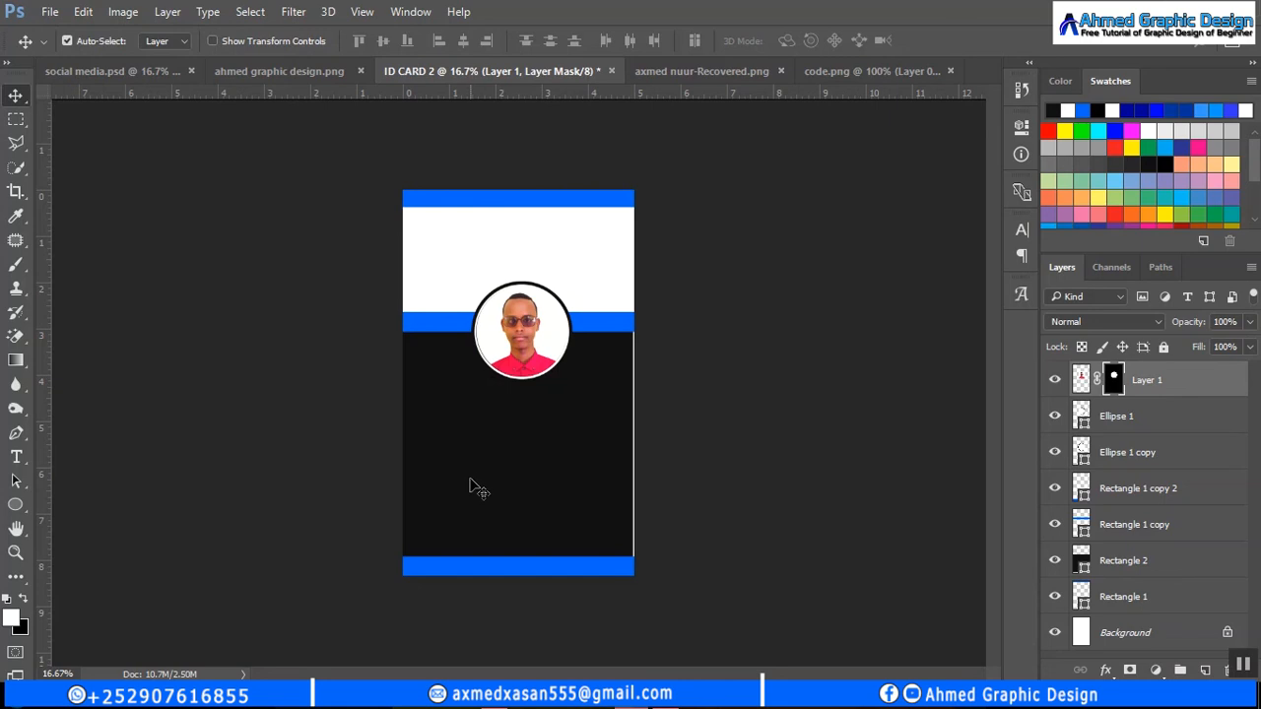
left_click(473, 206)
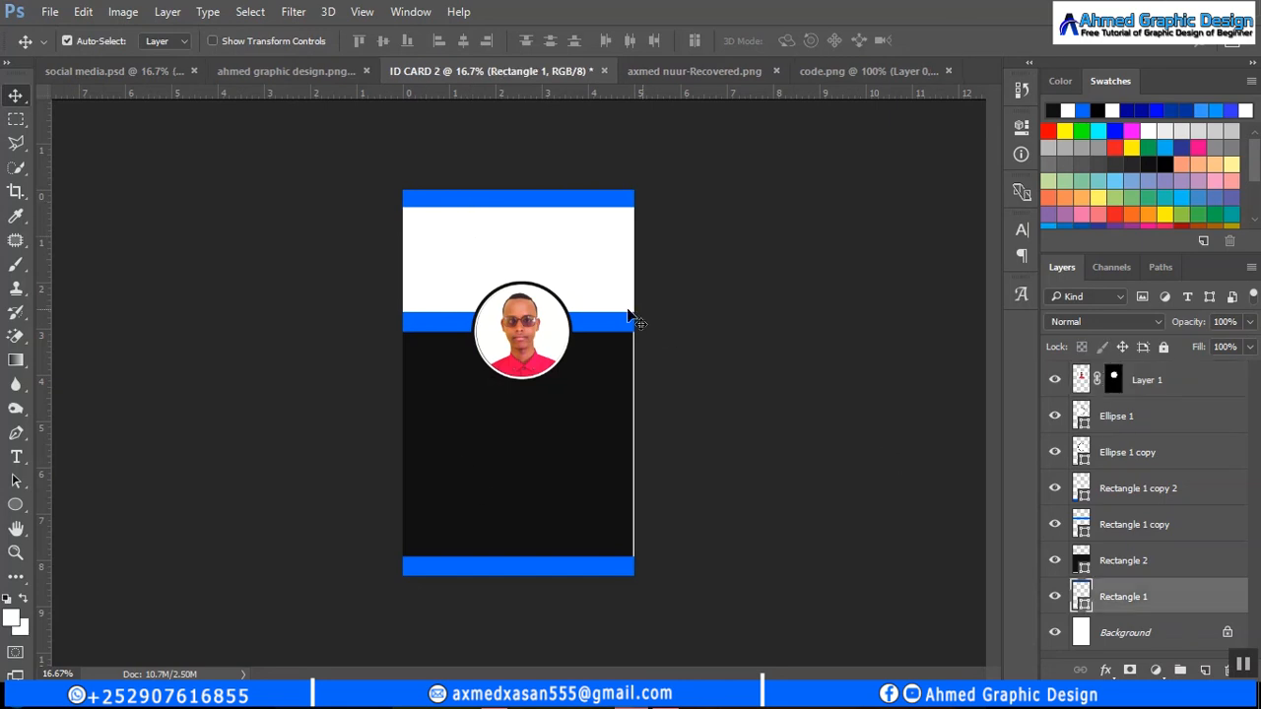
- Recolour the top bar black from the recent colours and bring up the code.png document
left_click(10, 504)
left_click(169, 42)
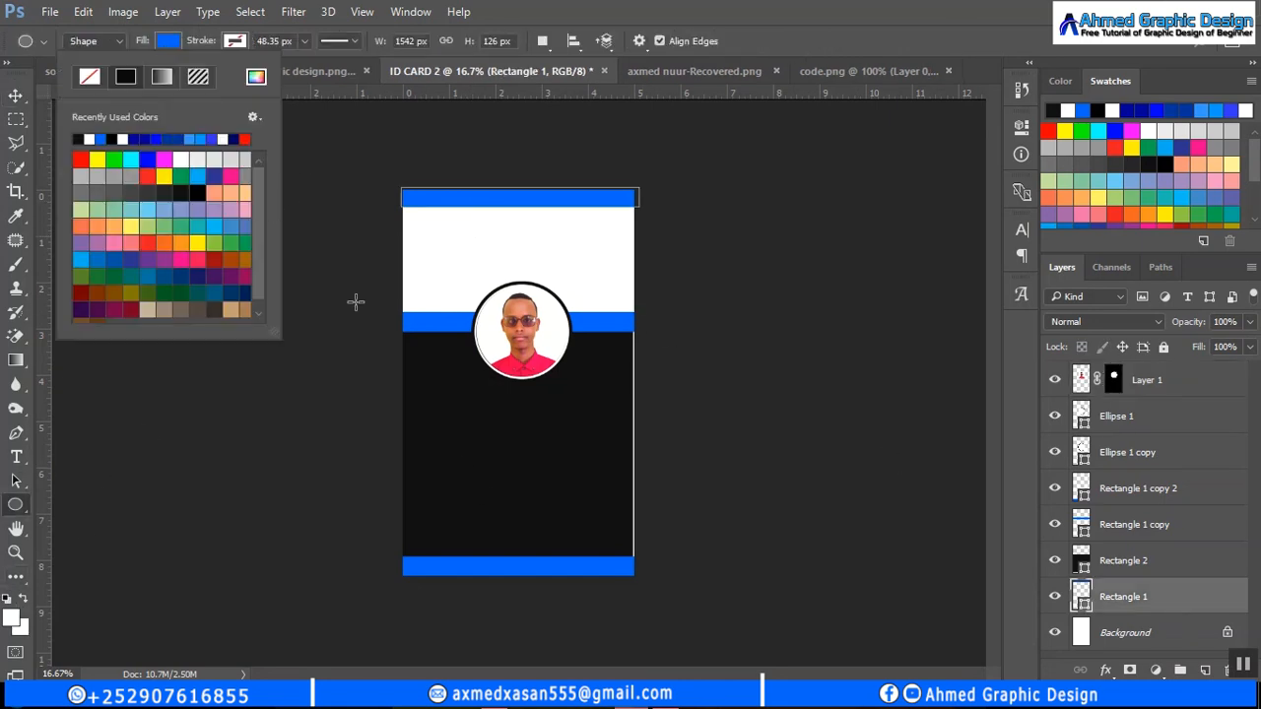
left_click(79, 141)
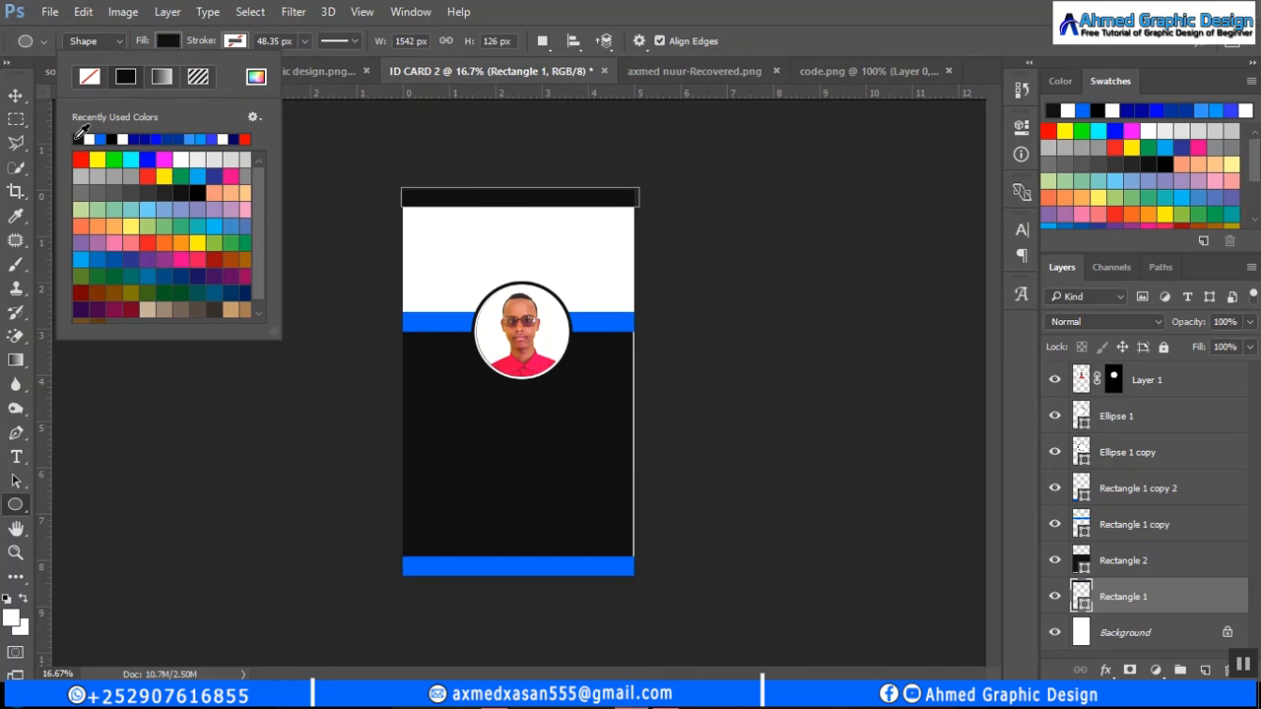
left_click(7, 95)
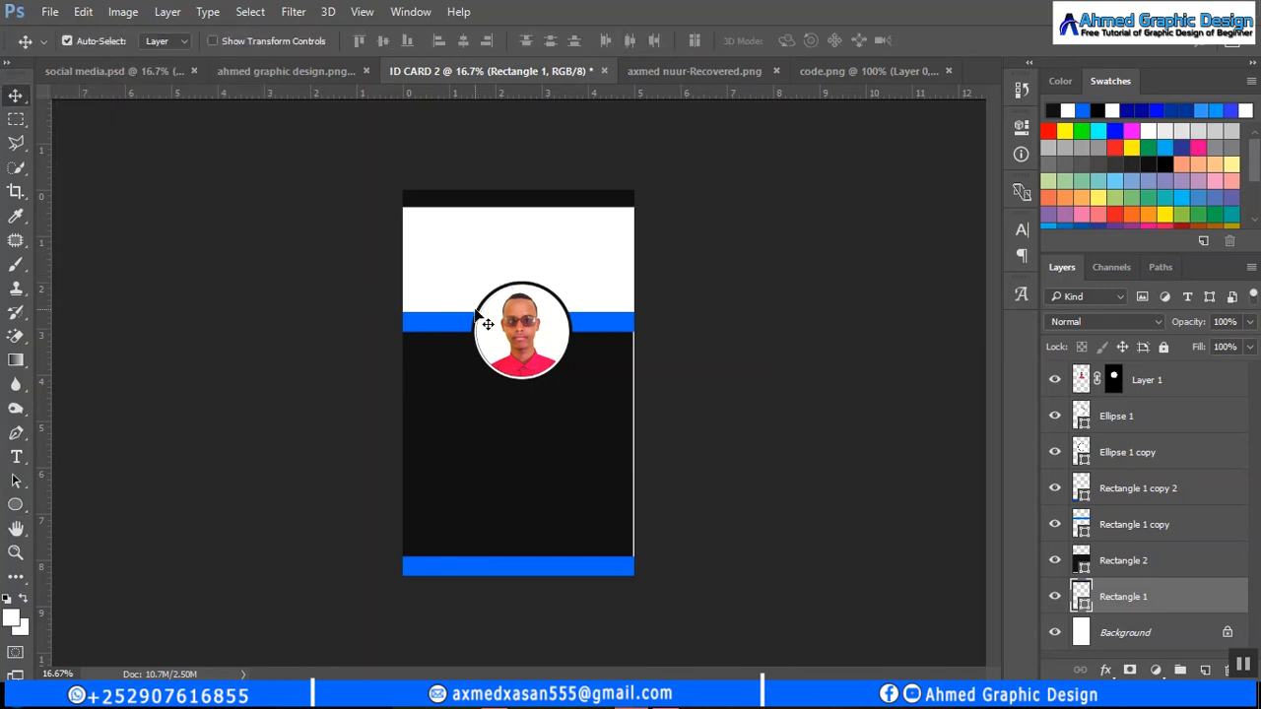
left_click(1192, 387)
left_click(842, 72)
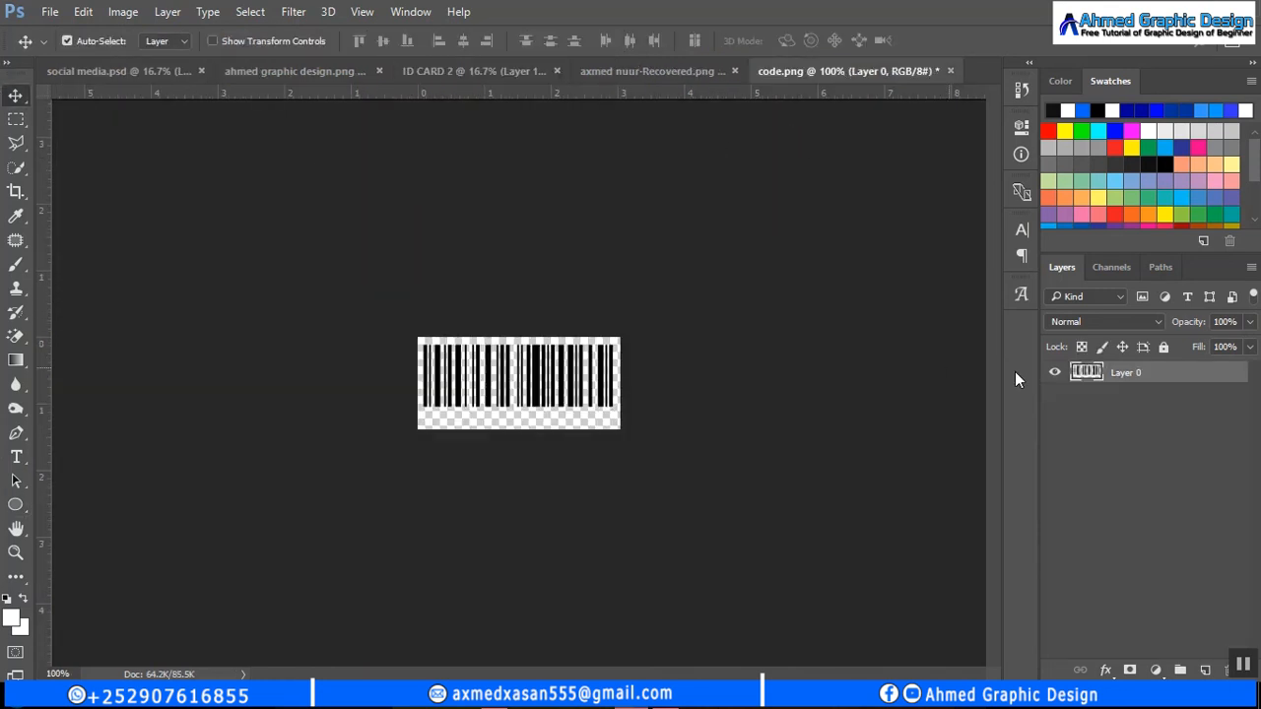
- Add a white Color Overlay layer style to the barcode, then return to ID CARD 2
right_click(1160, 373)
left_click(857, 122)
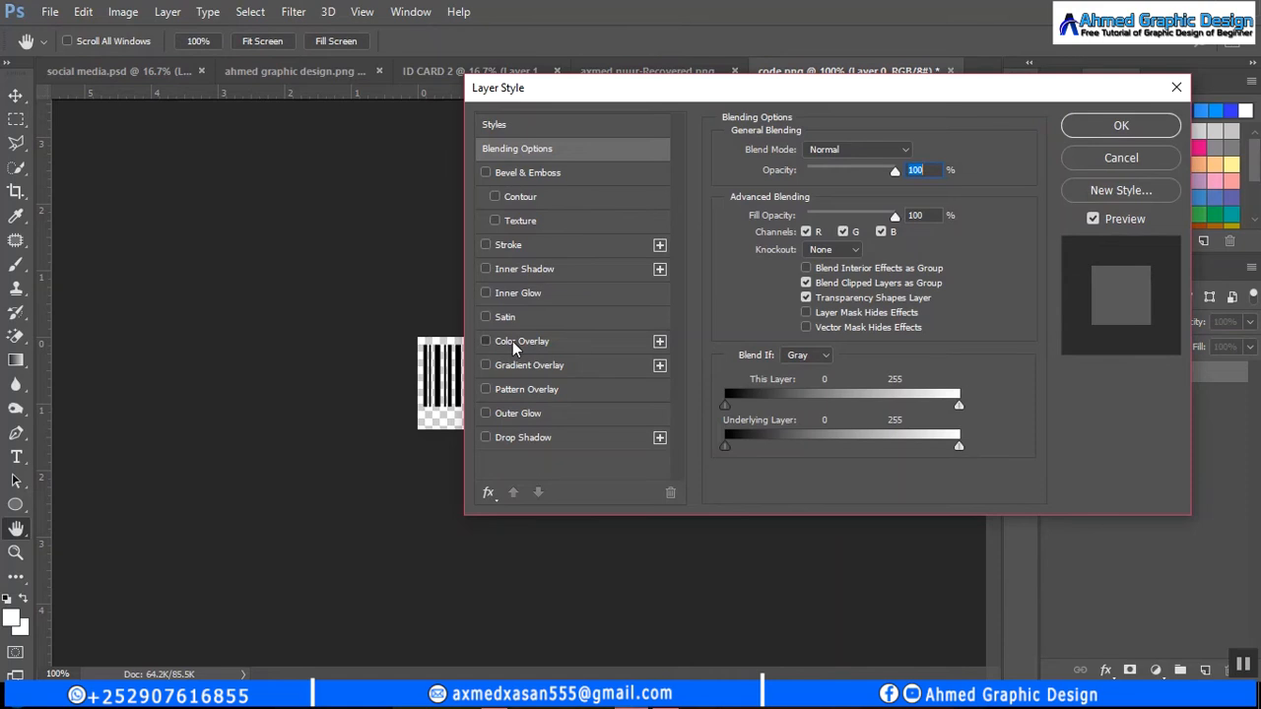
left_click(516, 341)
left_click(916, 150)
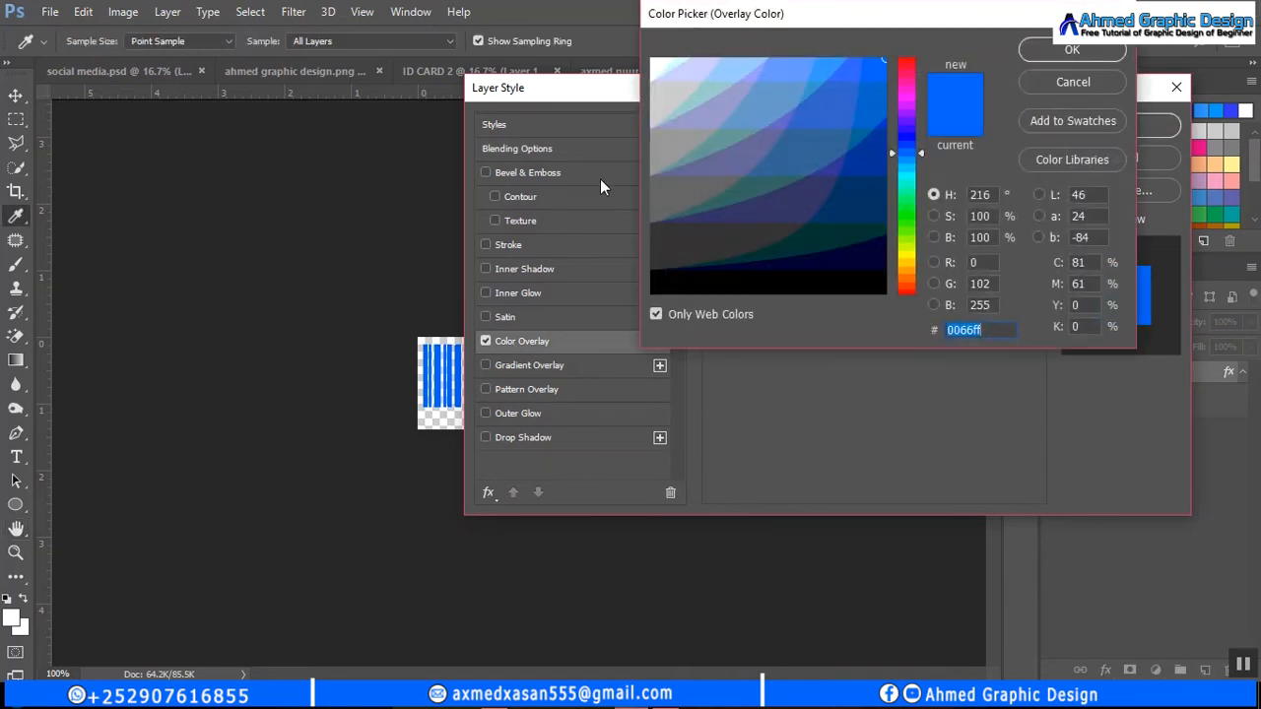
left_click(655, 63)
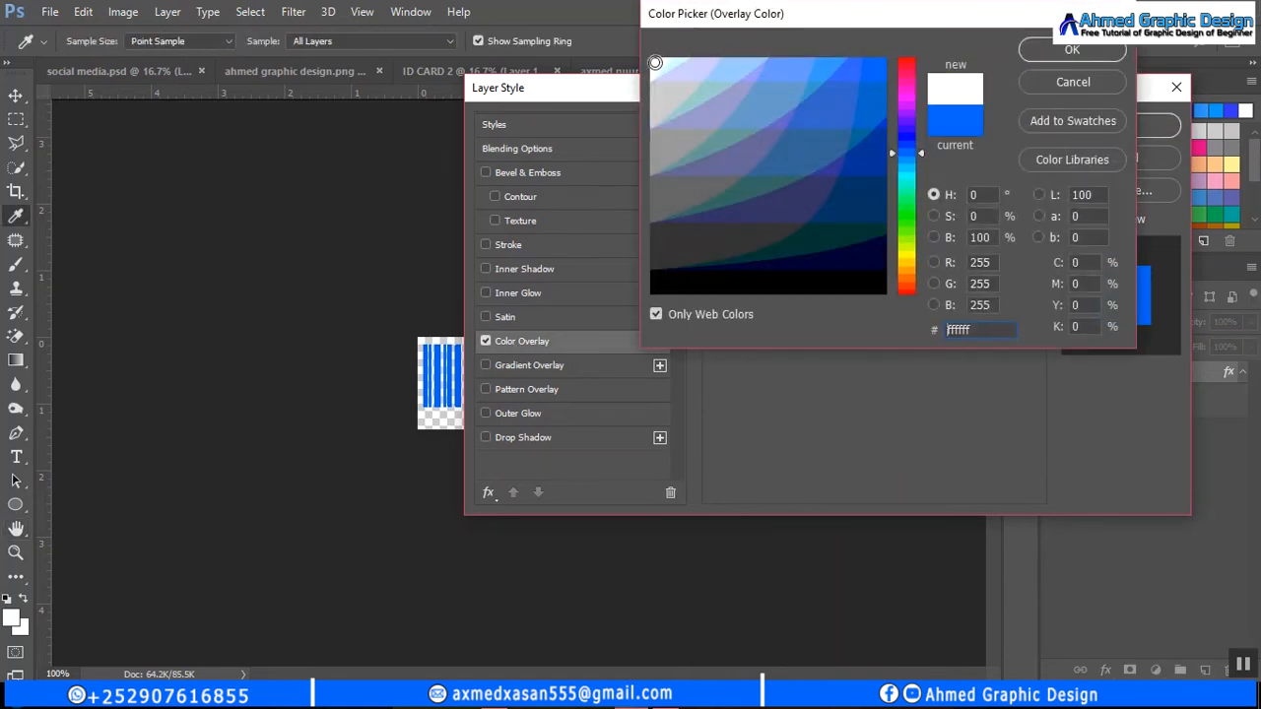
left_click(1074, 49)
left_click(1120, 125)
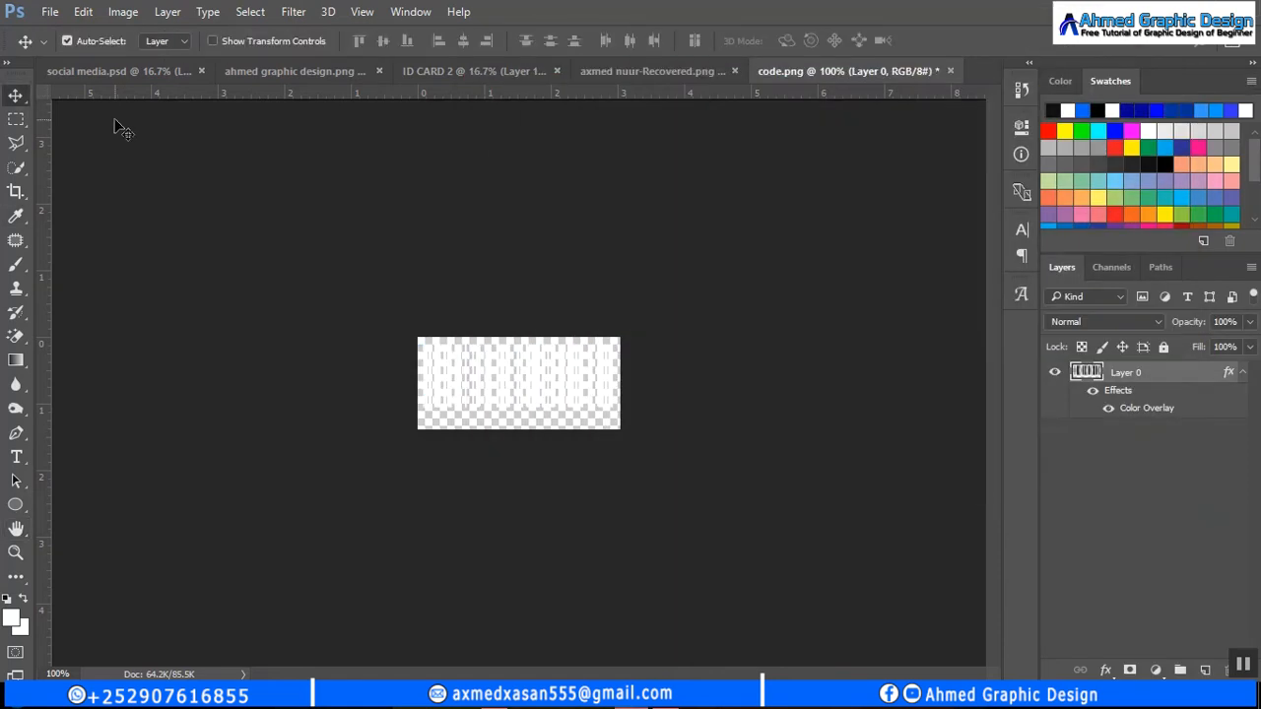
left_click(481, 71)
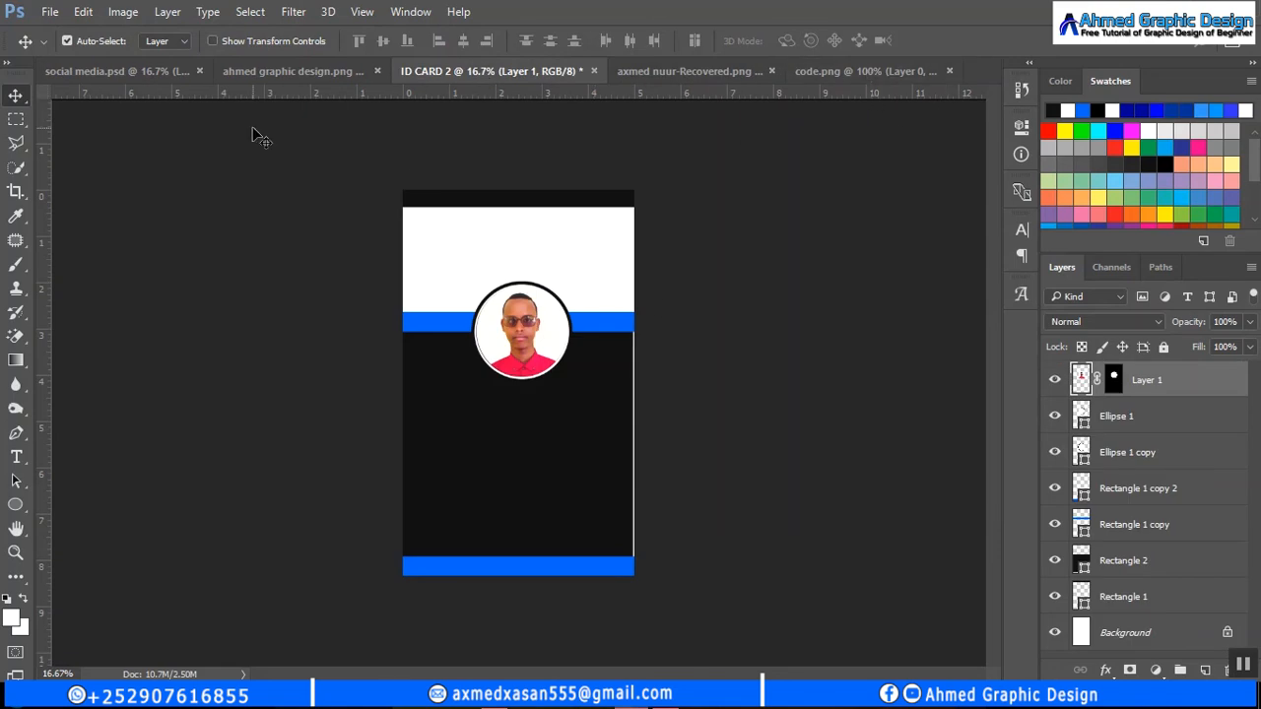
- Bring the channel logo into ID CARD 2 and scale it up to about 123.5%
left_click(269, 74)
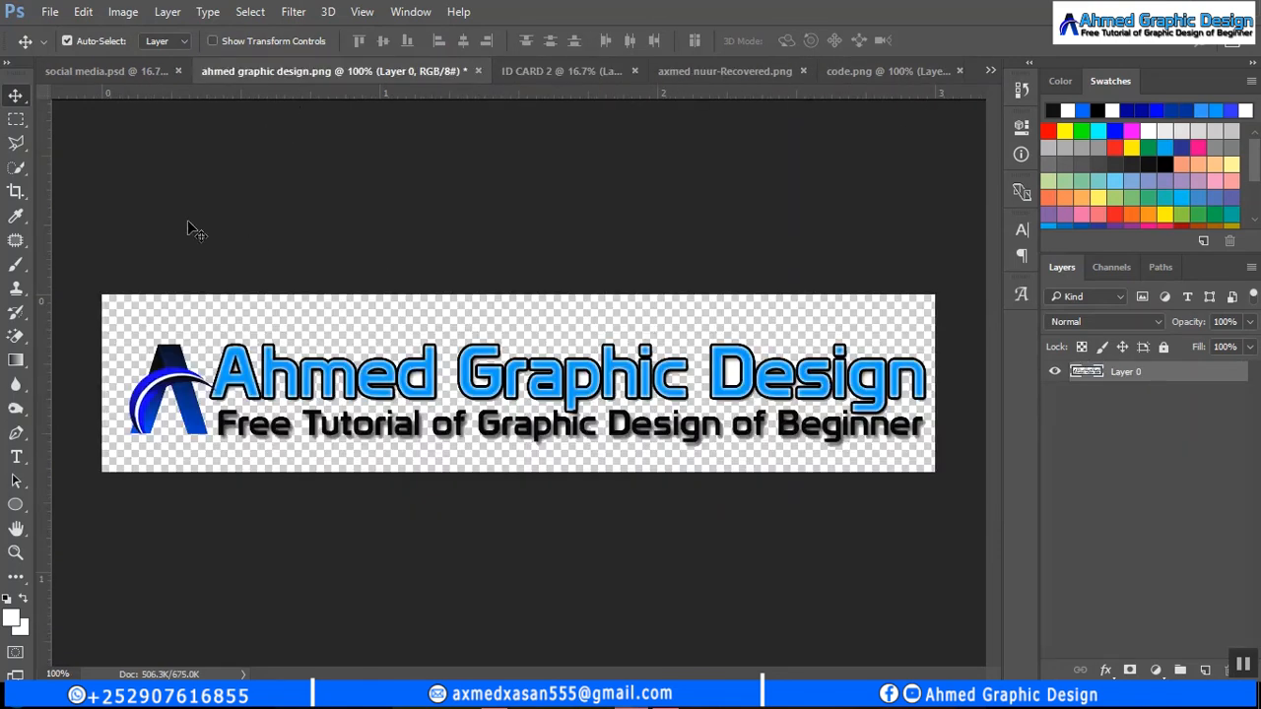
left_click_drag(335, 380, 479, 231)
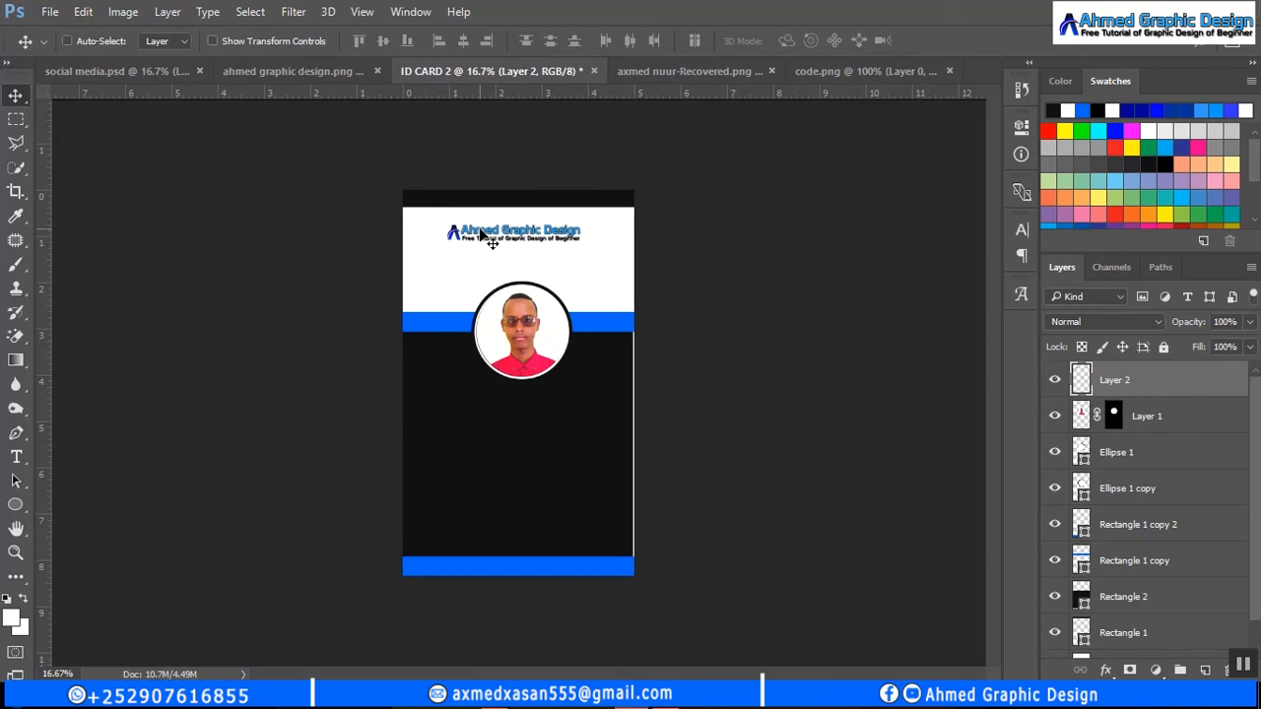
key("ctrl+t")
mouse_move(585, 243)
left_mouse_down()
mouse_move(600, 246)
mouse_move(573, 242)
left_mouse_up()
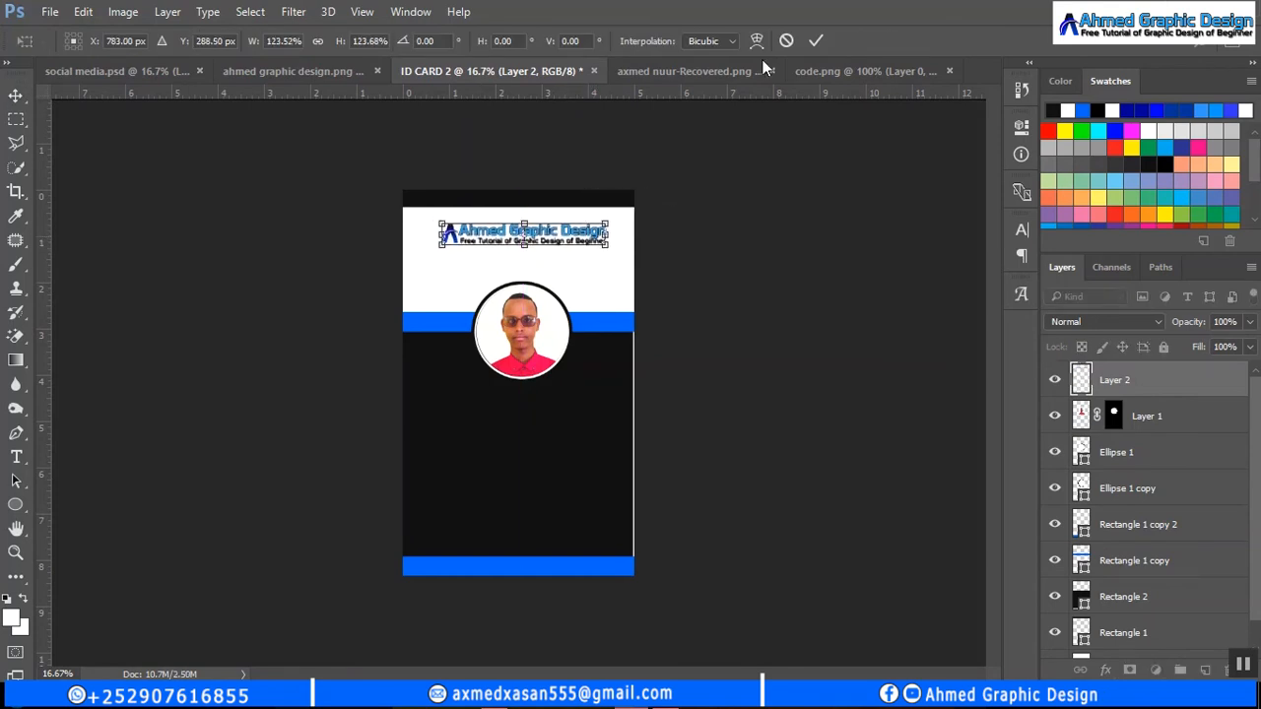
left_click(816, 42)
- Add the cardholder's name below the portrait as 14 pt text
left_click(15, 456)
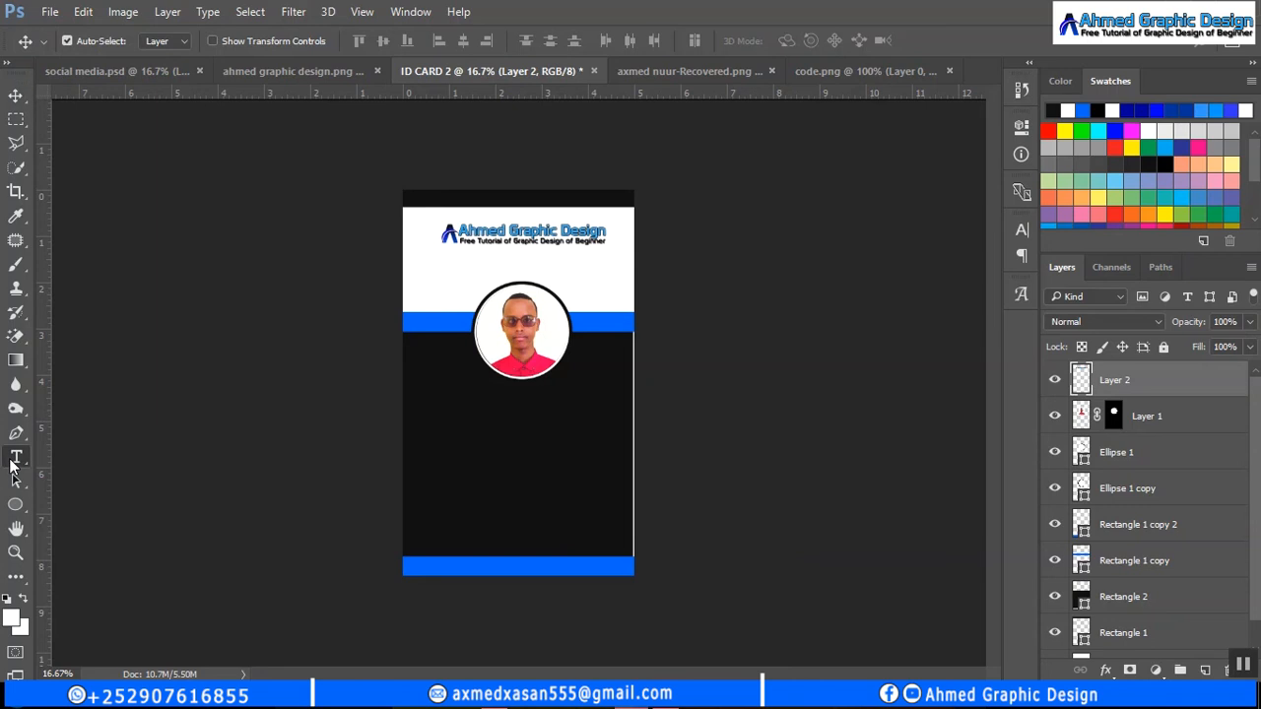
left_click(467, 407)
left_click(408, 40)
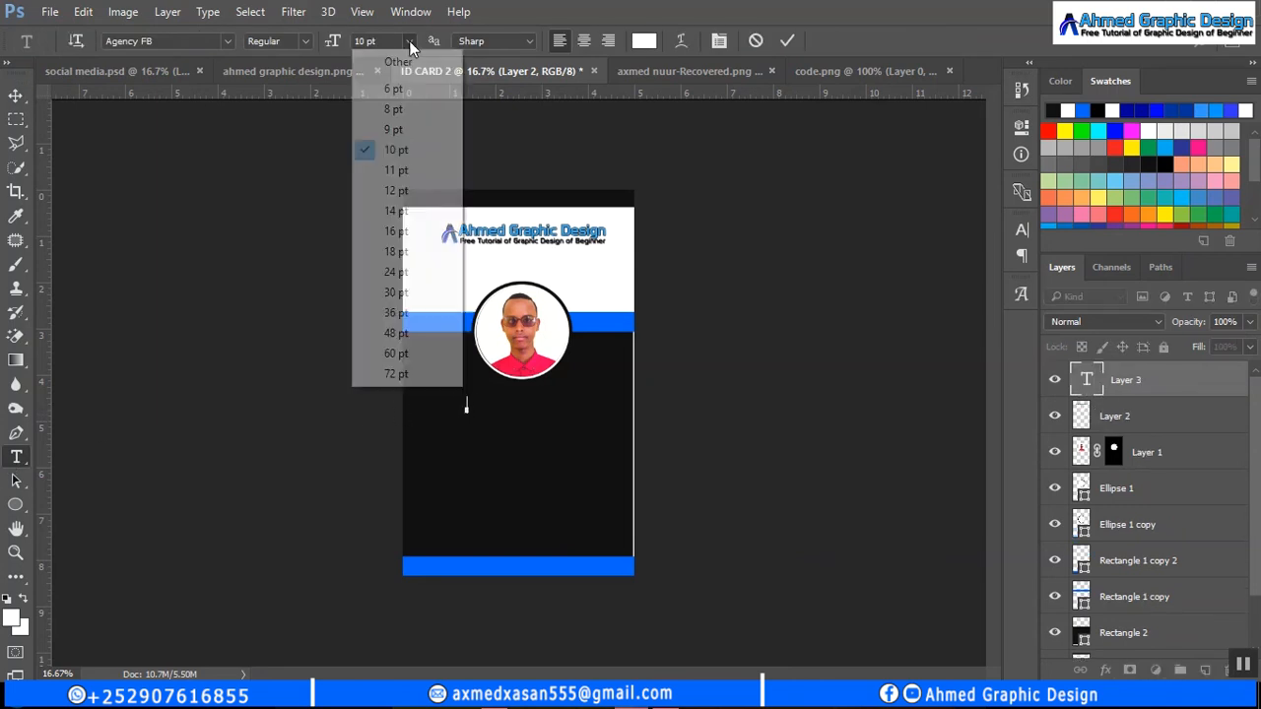
left_click(412, 210)
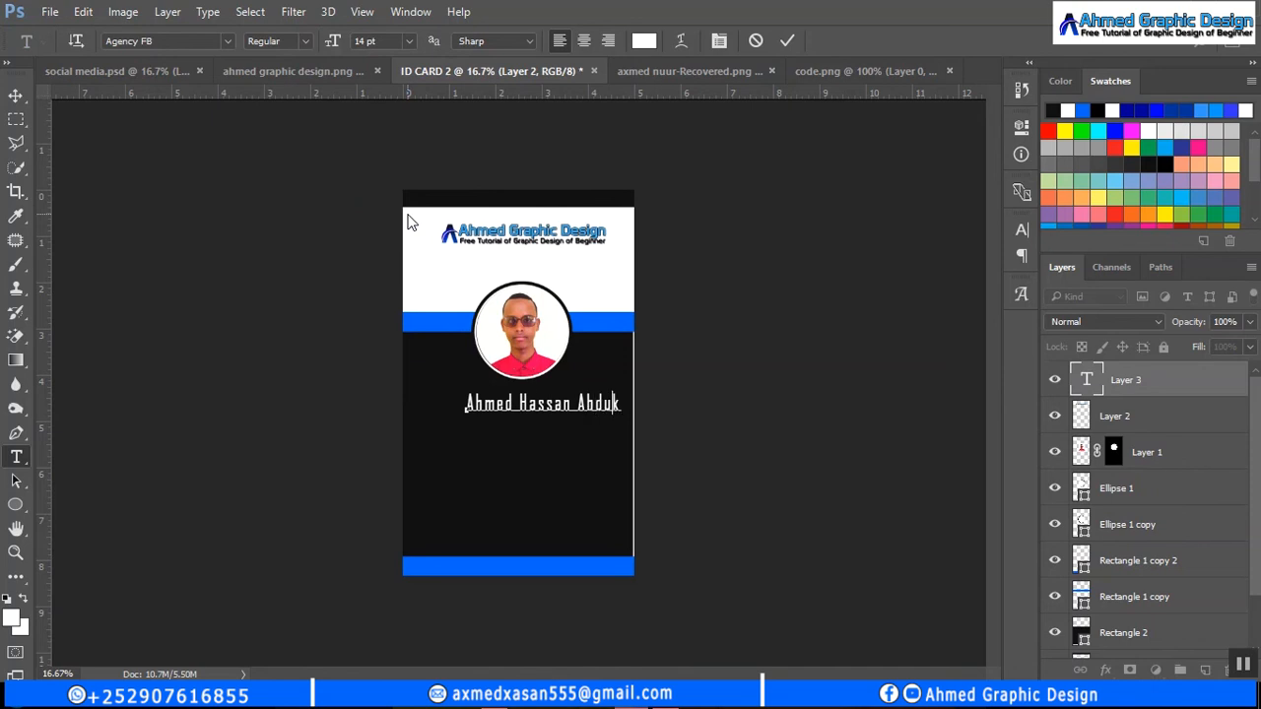
left_click(787, 40)
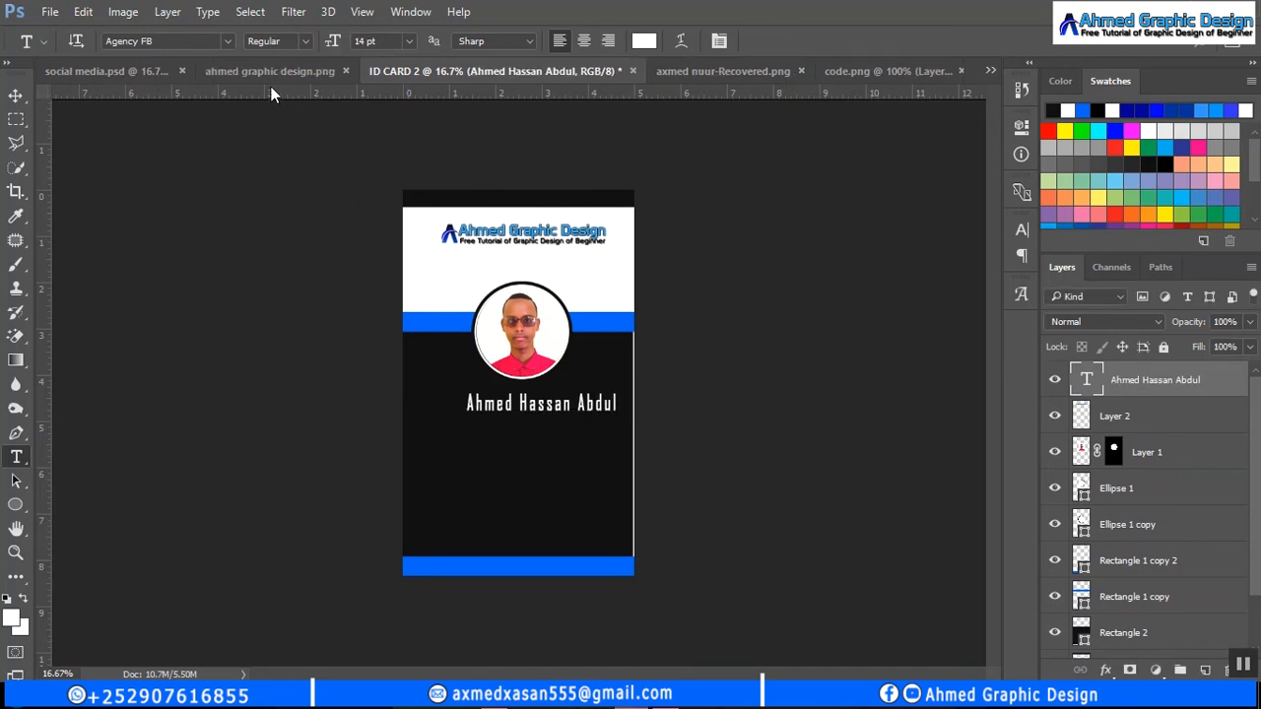
- Nudge the name text with Shift+arrow keys so it centres beneath the photo
left_click(15, 96)
left_click_drag(296, 346, 292, 346)
key("shift+Left")
key("shift+Left")
key("shift+Left")
key("shift+Left")
key("shift+Left")
key("shift+Left")
key("shift+Left")
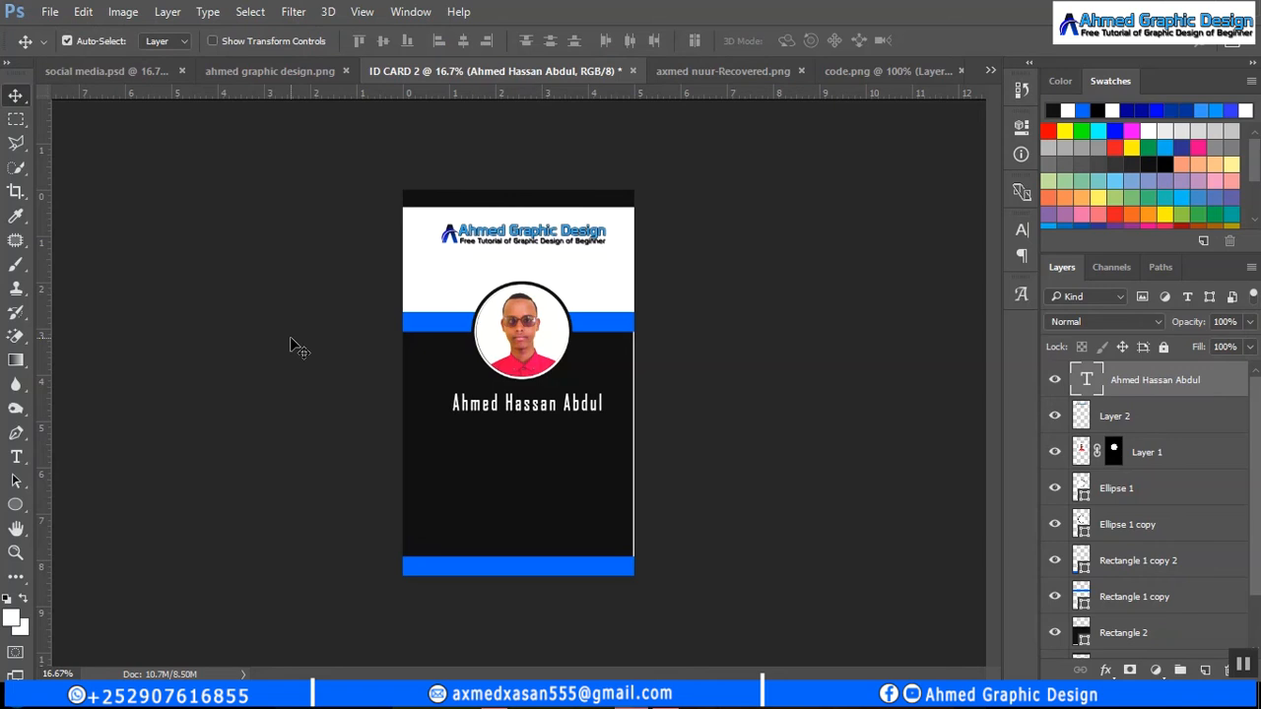
key("shift+Up")
key("shift+Up")
key("shift+Left")
key("shift+Up")
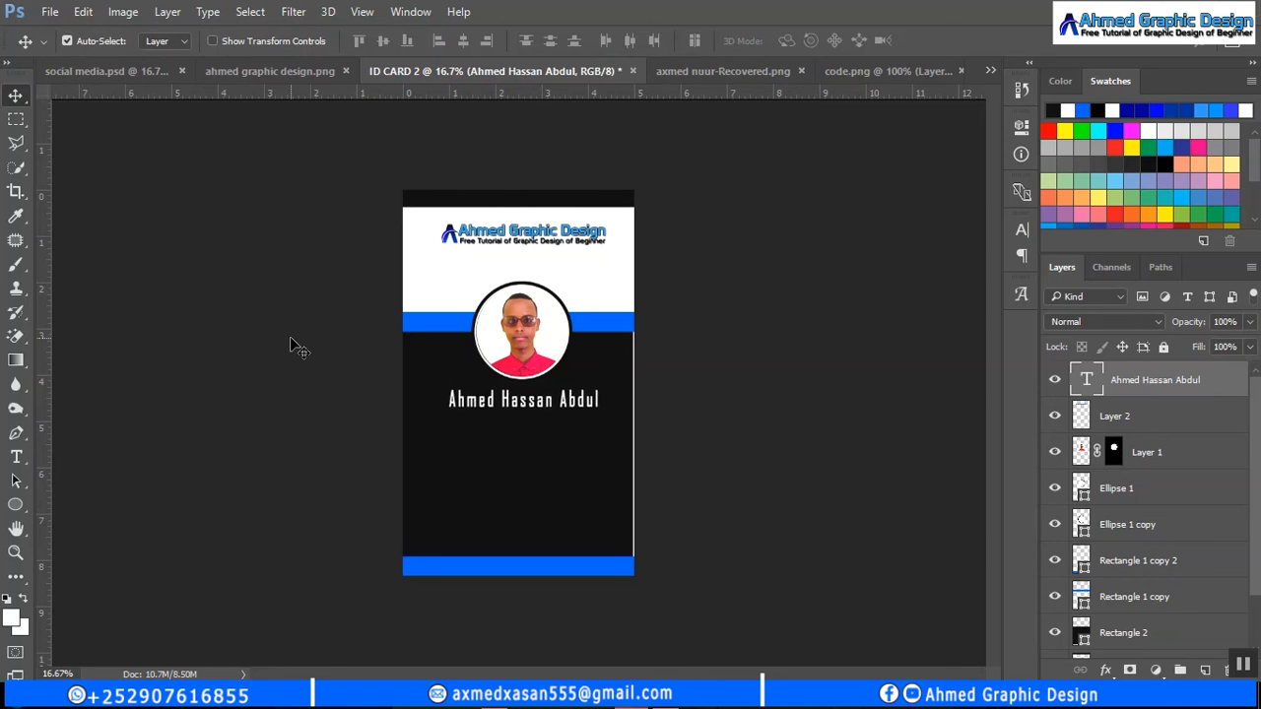
- Add a 'job Position' line beneath the name and turn off its Faux Bold
left_click(16, 456)
left_click(486, 423)
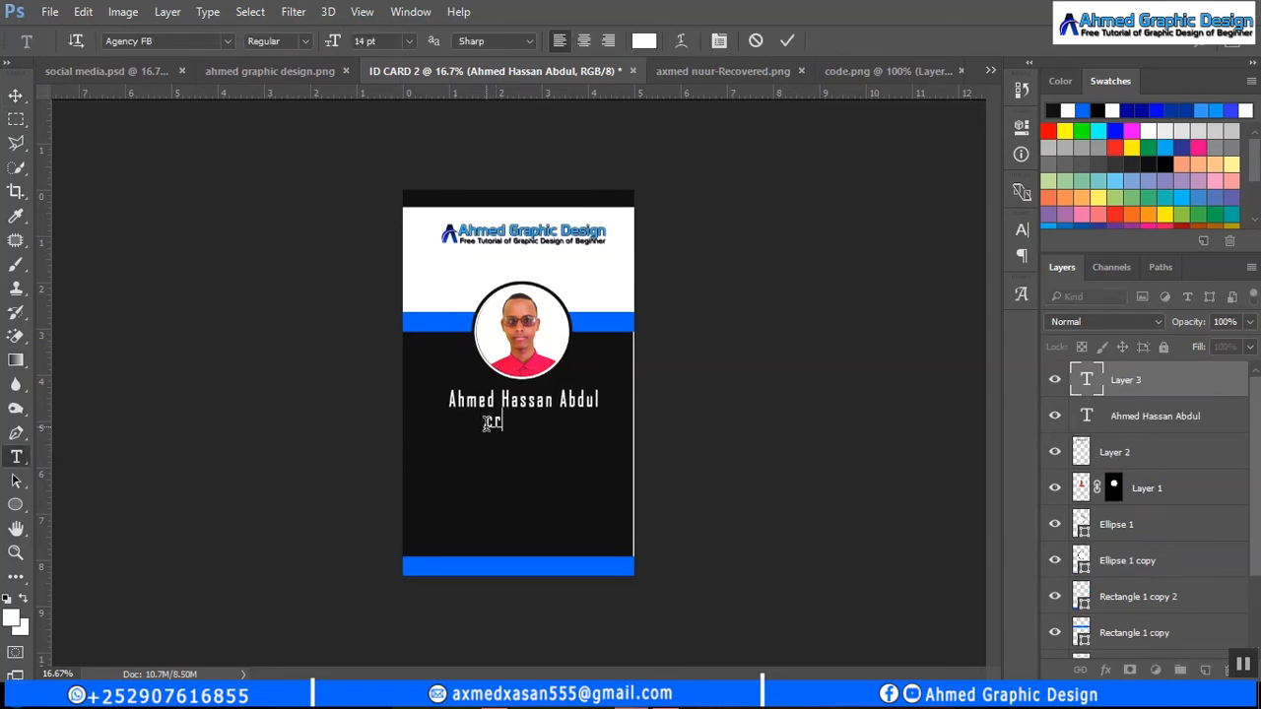
type("Position")
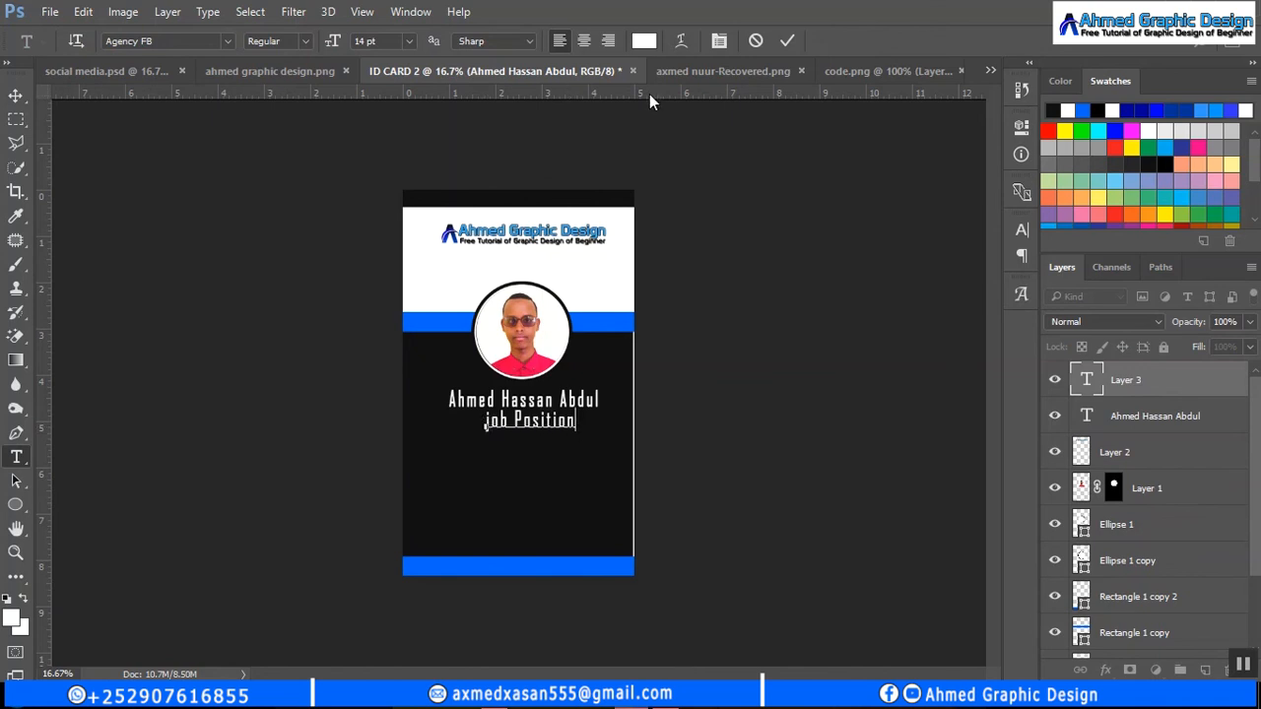
left_click(787, 40)
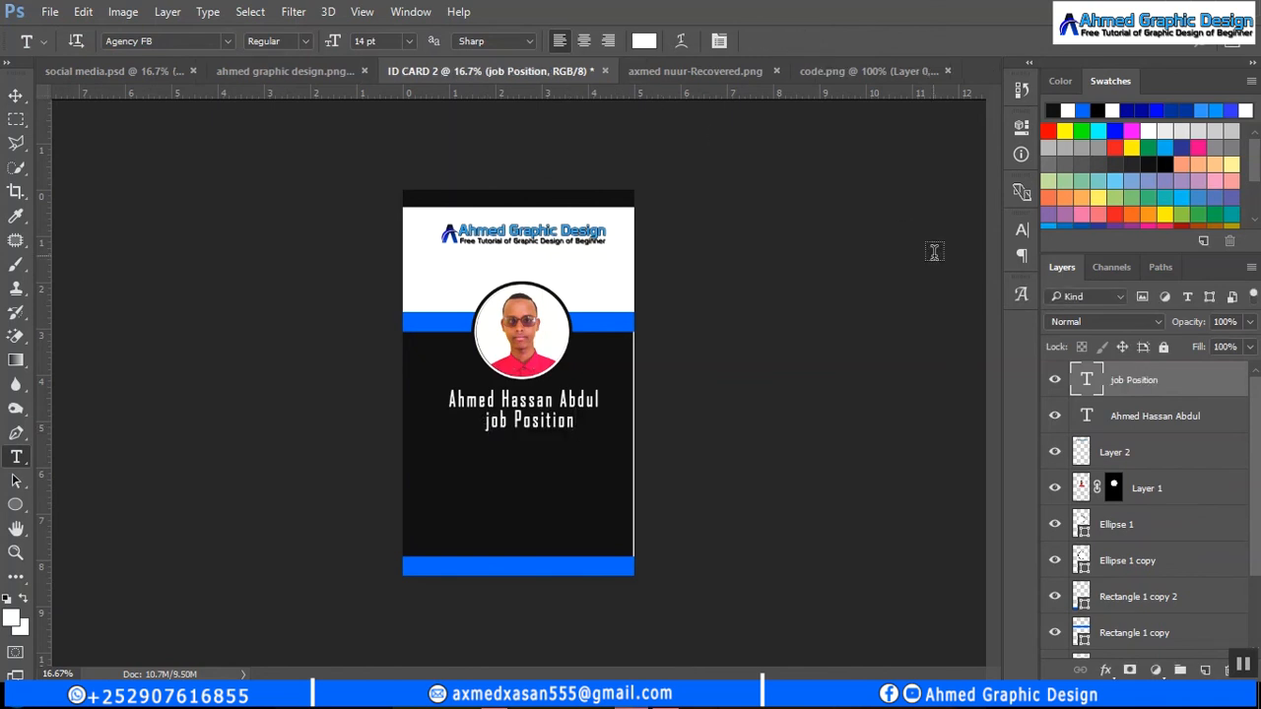
left_click(1023, 230)
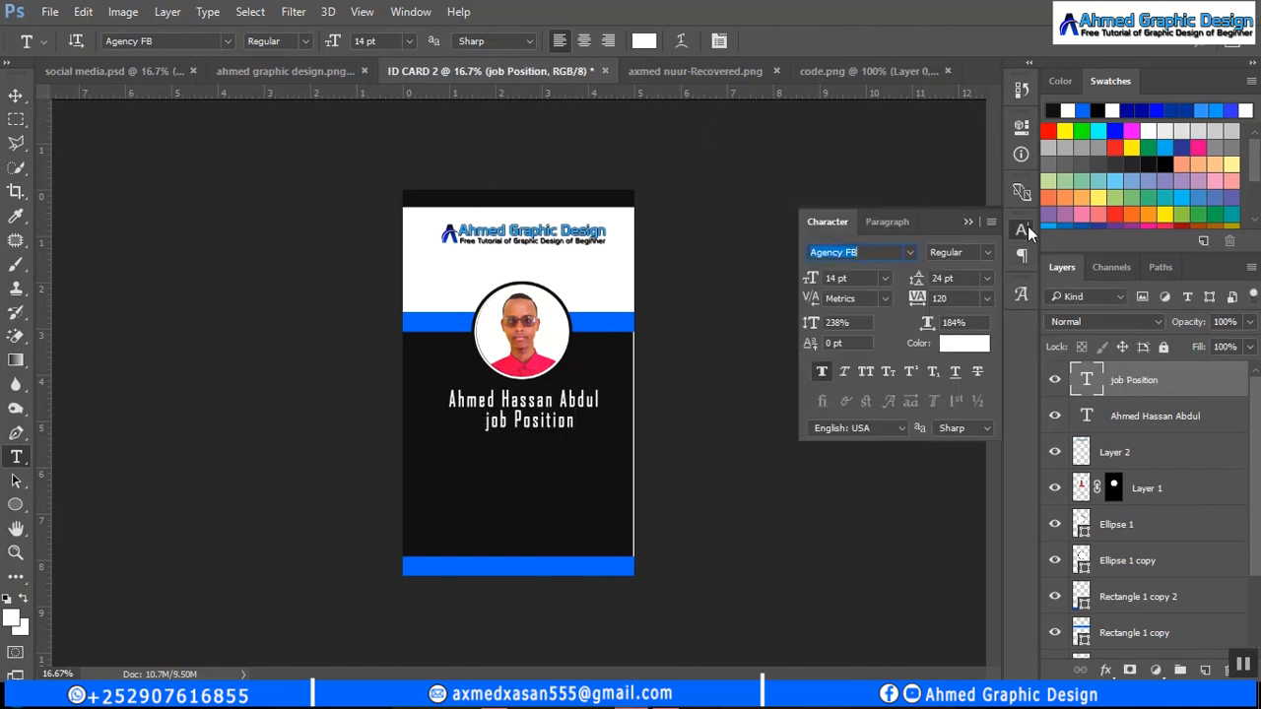
left_click(821, 373)
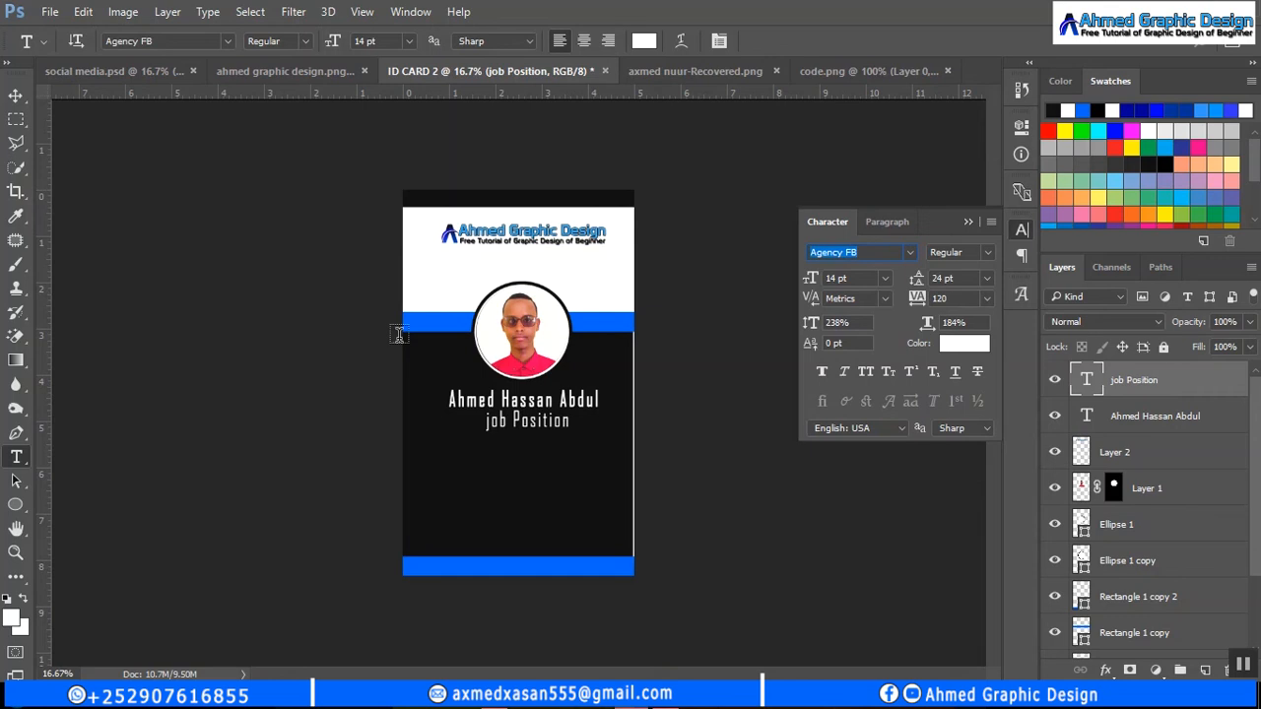
- Colour the name text with the blue sampled from the card's bar
left_click(1136, 419)
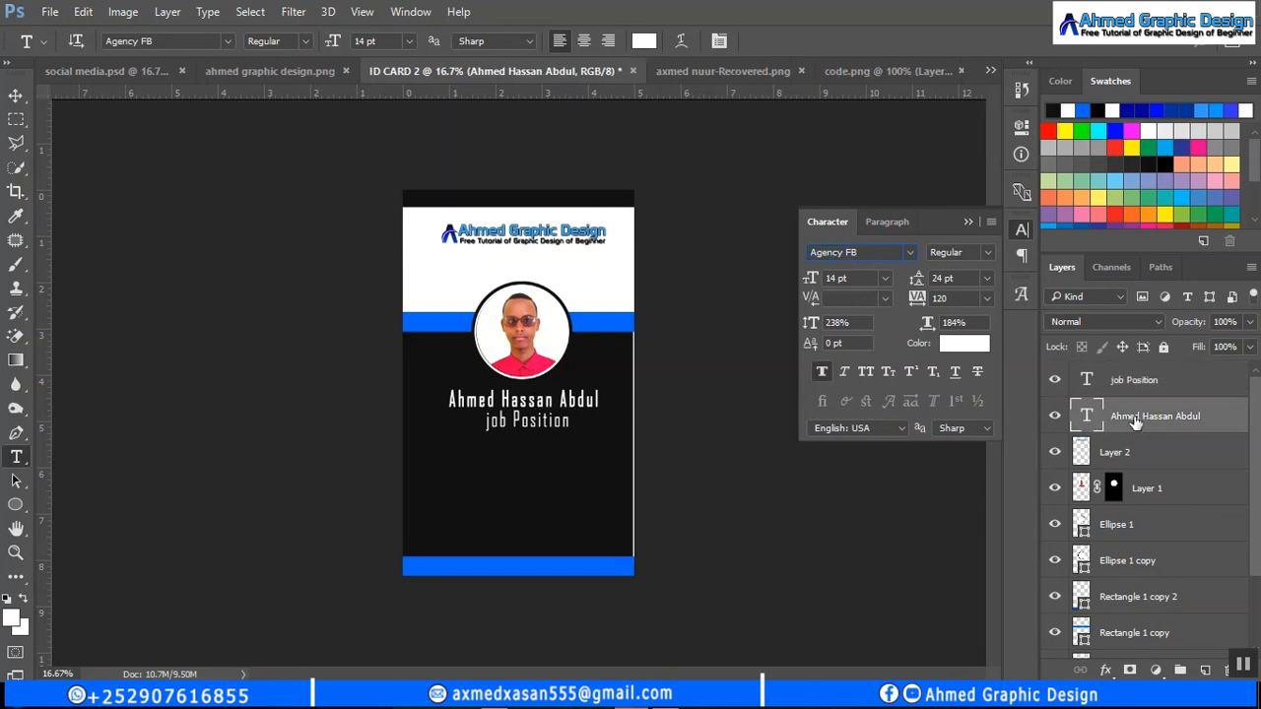
left_click(951, 344)
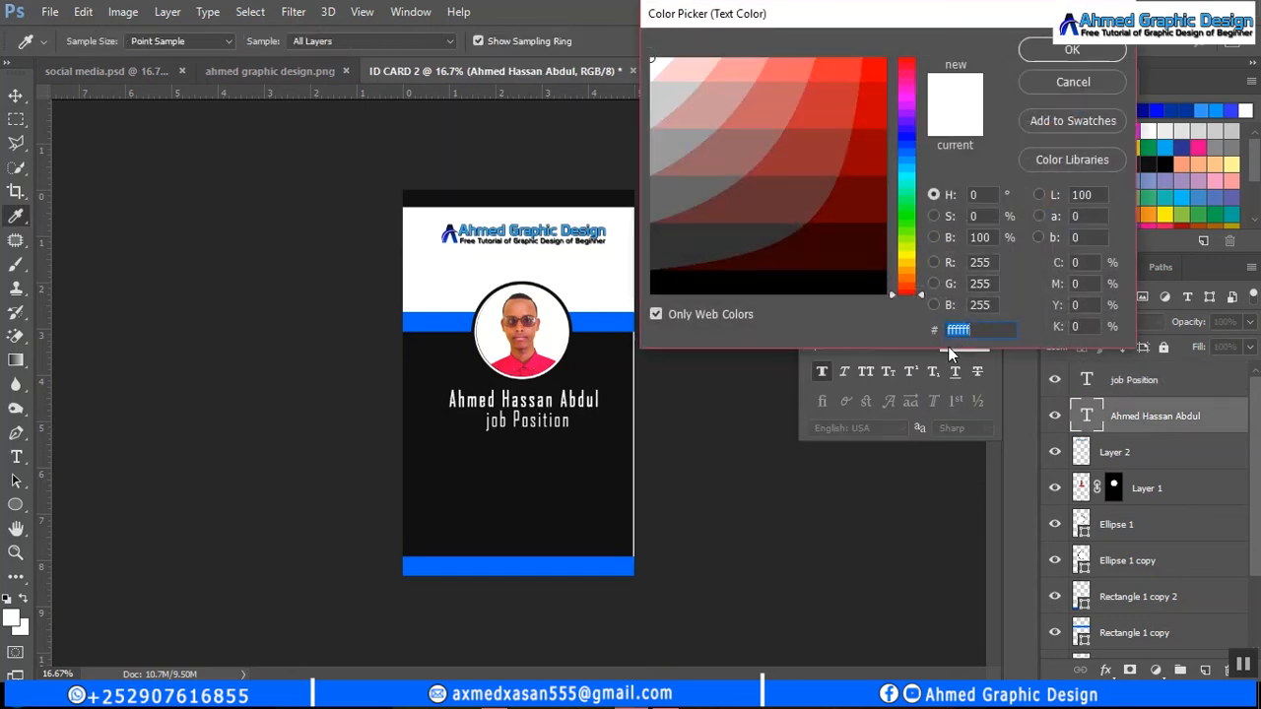
left_click(613, 318)
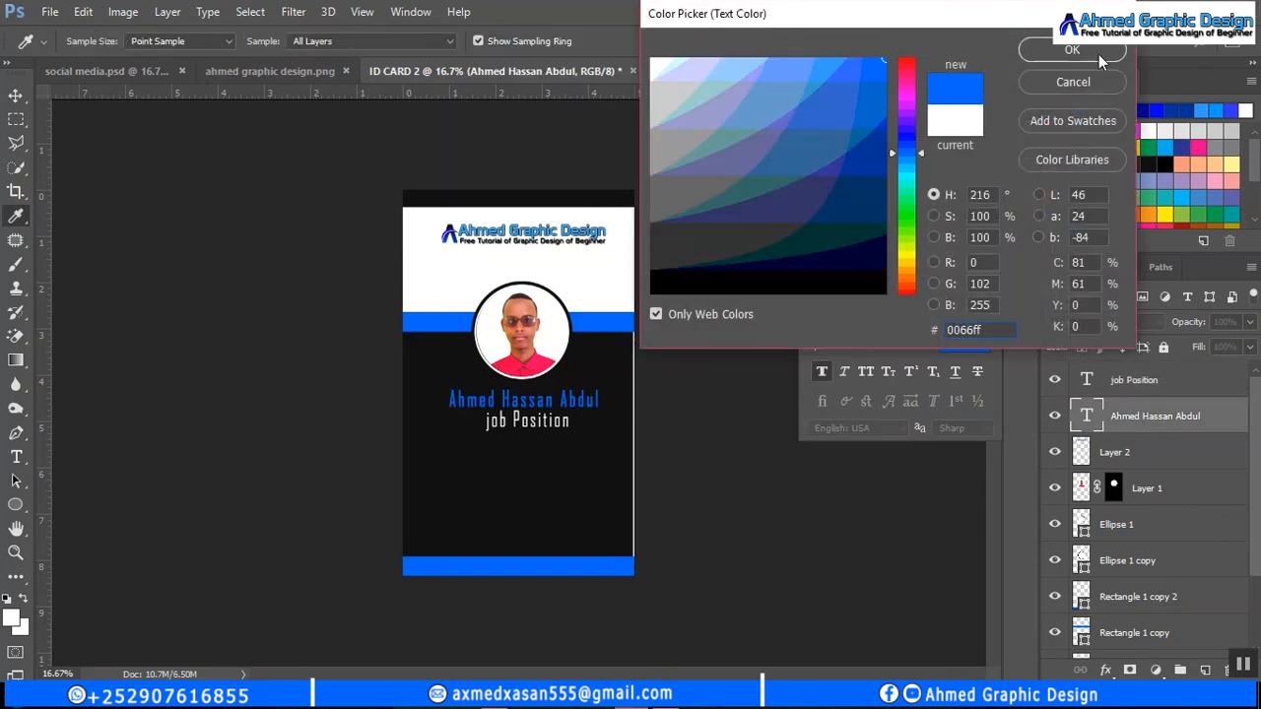
left_click(1073, 51)
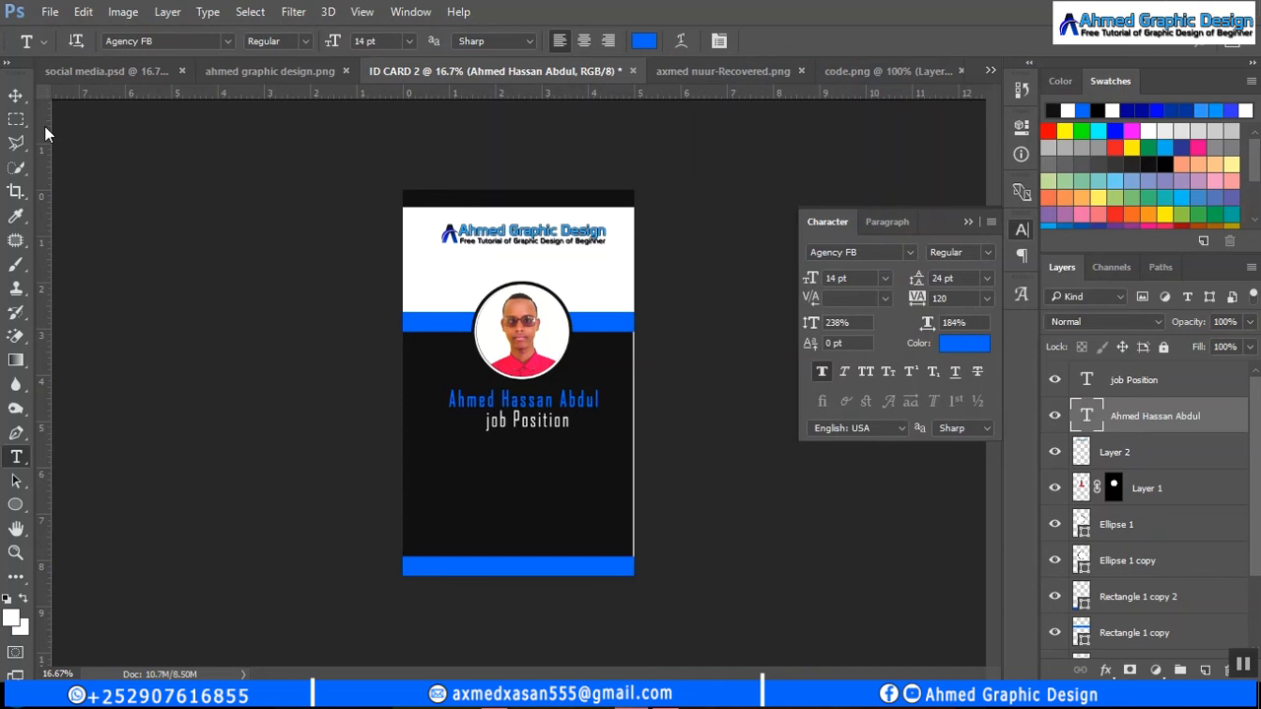
- Shrink the job title to 11 pt and nudge it slightly right and up
left_click(15, 96)
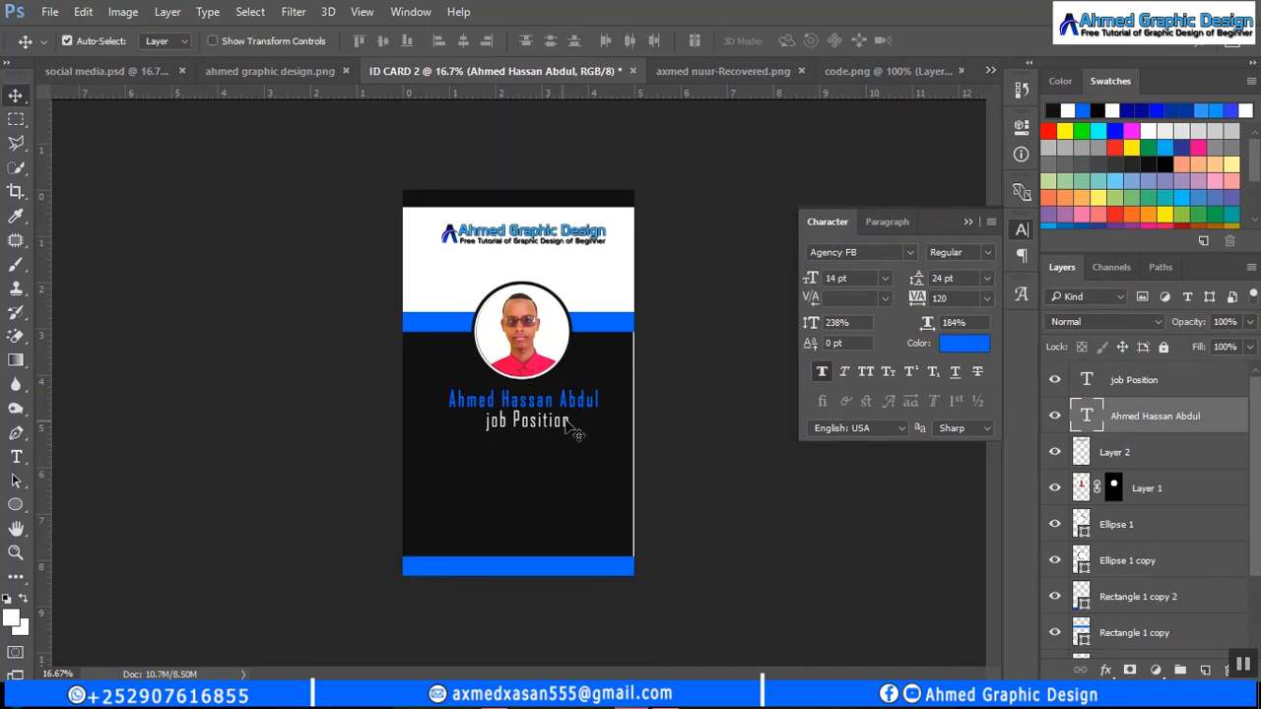
left_click(1148, 457)
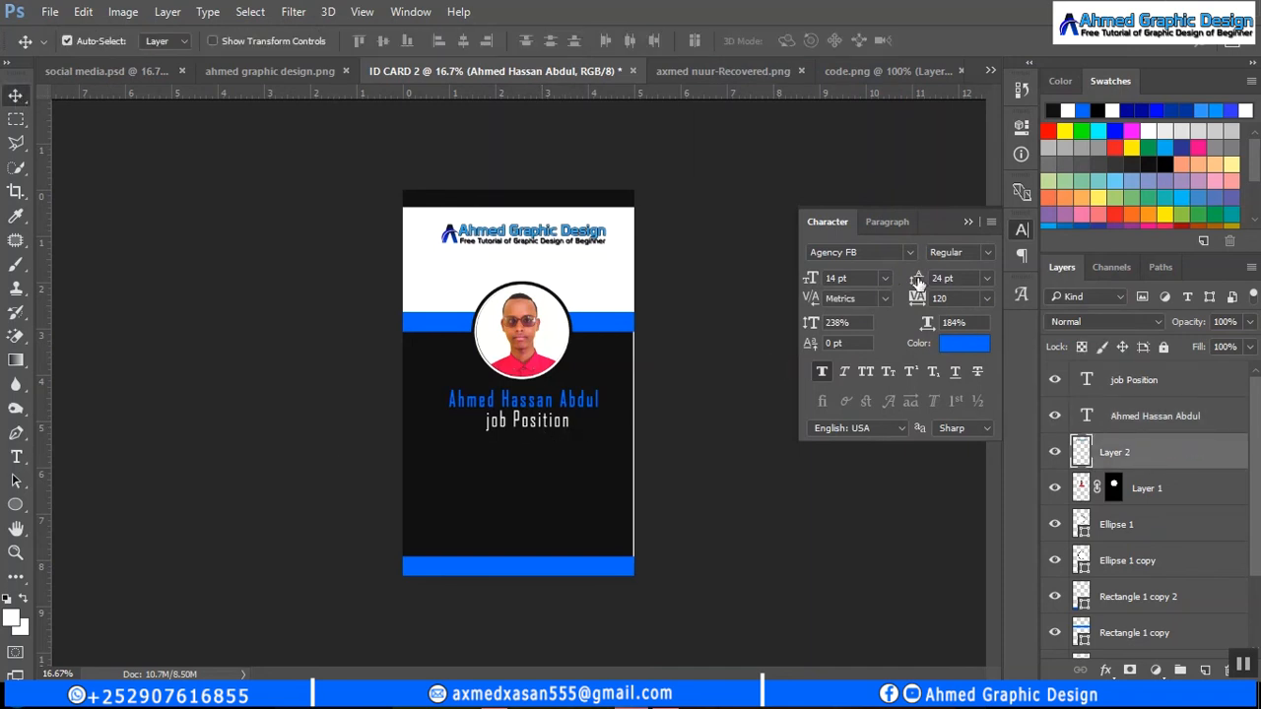
double_click(1193, 452)
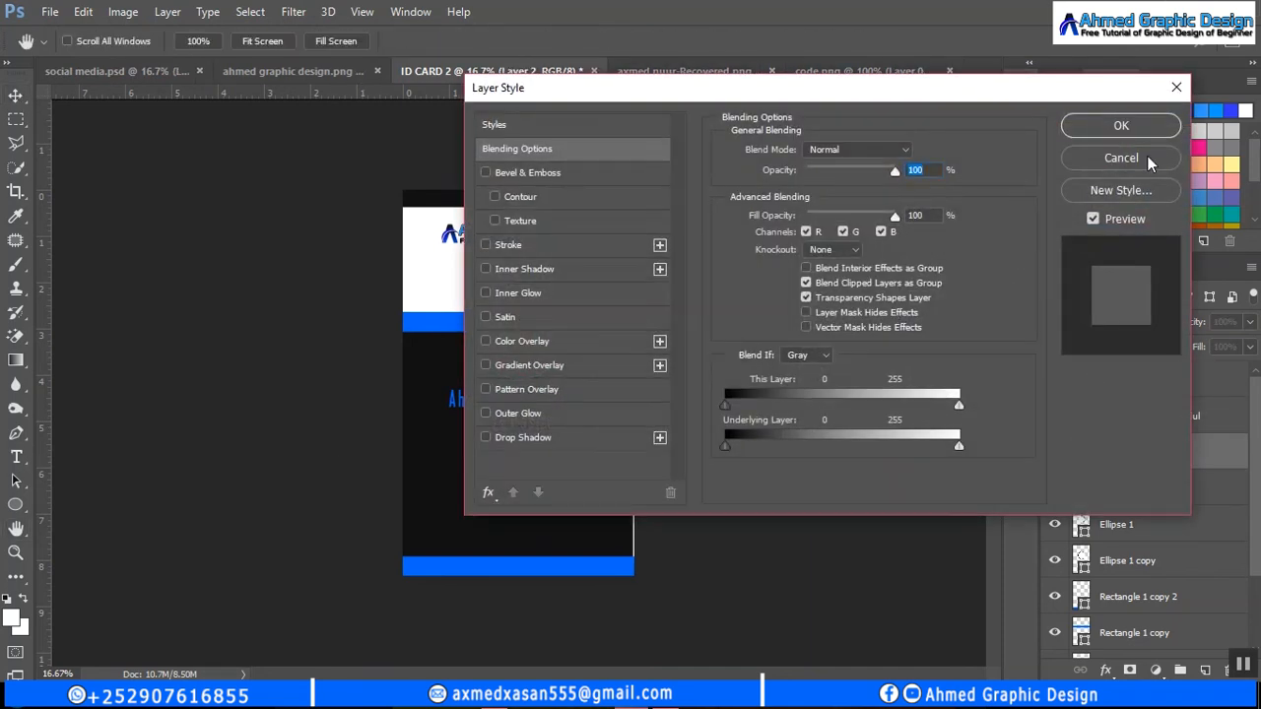
left_click(1143, 159)
left_click(1133, 380)
left_click(884, 279)
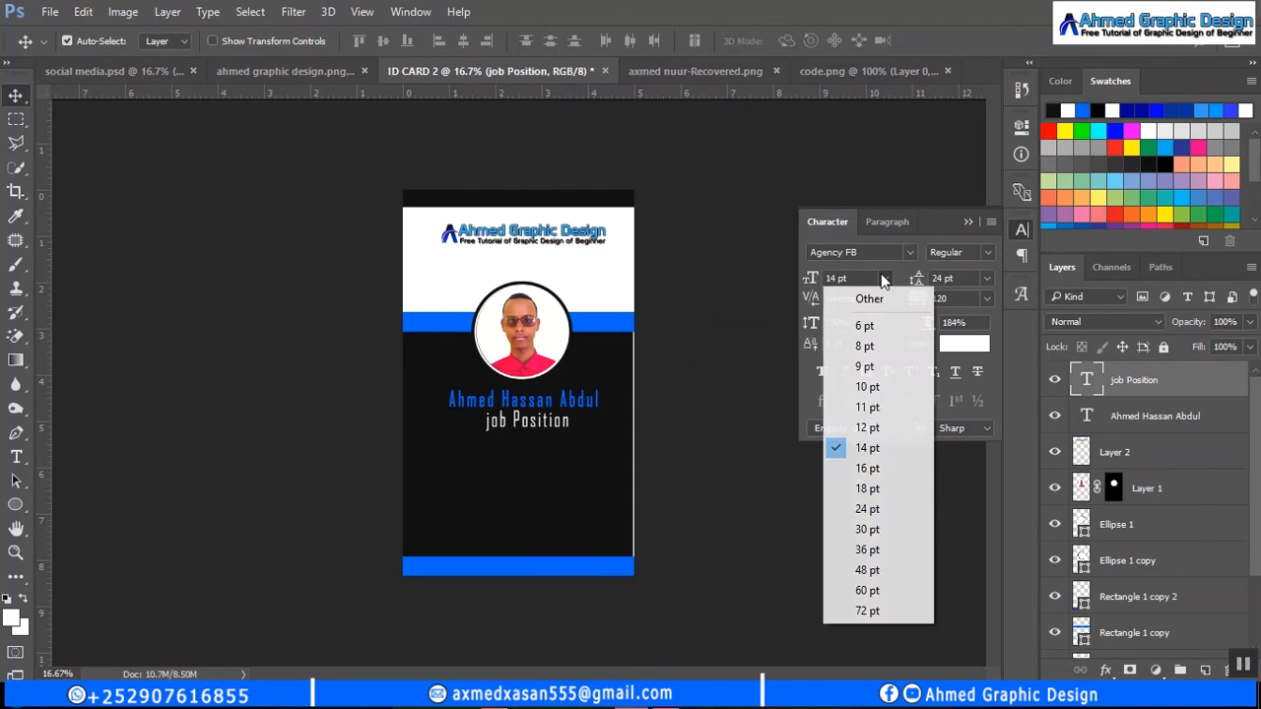
left_click(883, 407)
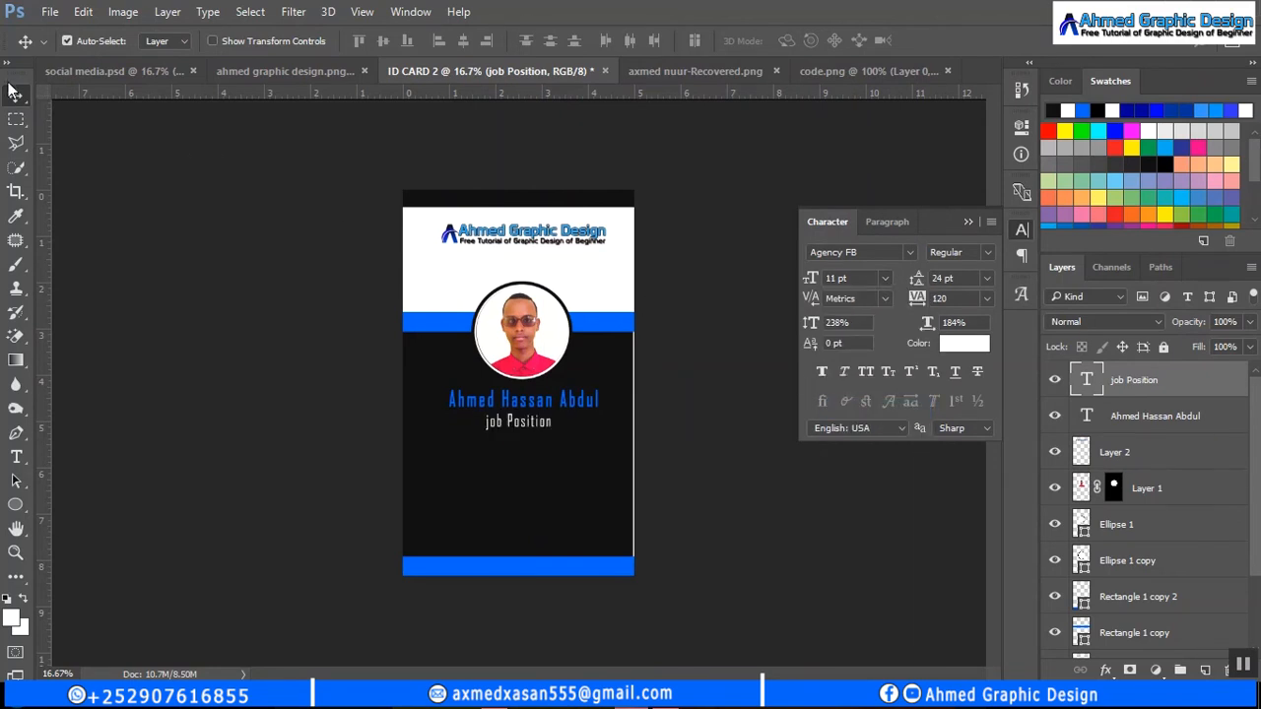
key("Right")
key("Right")
key("Right")
key("Right")
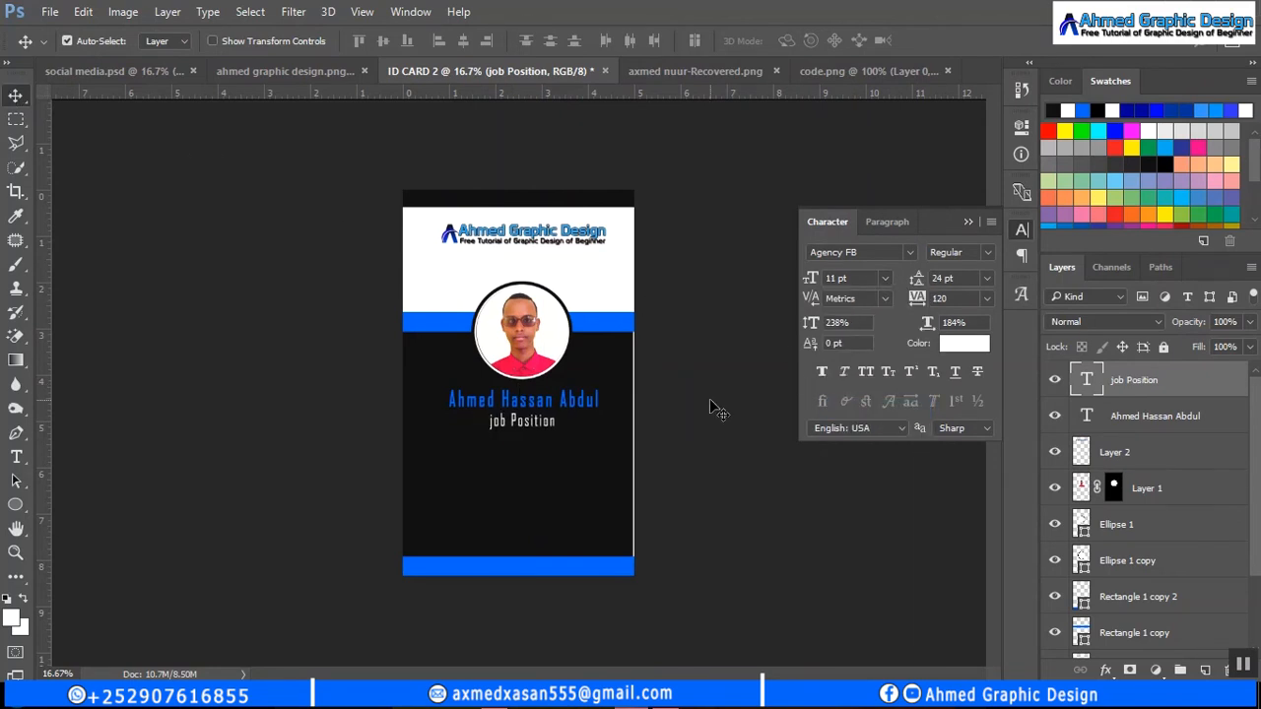
key("Up")
key("Up")
- Change the job title font to Californian FB
left_click(16, 457)
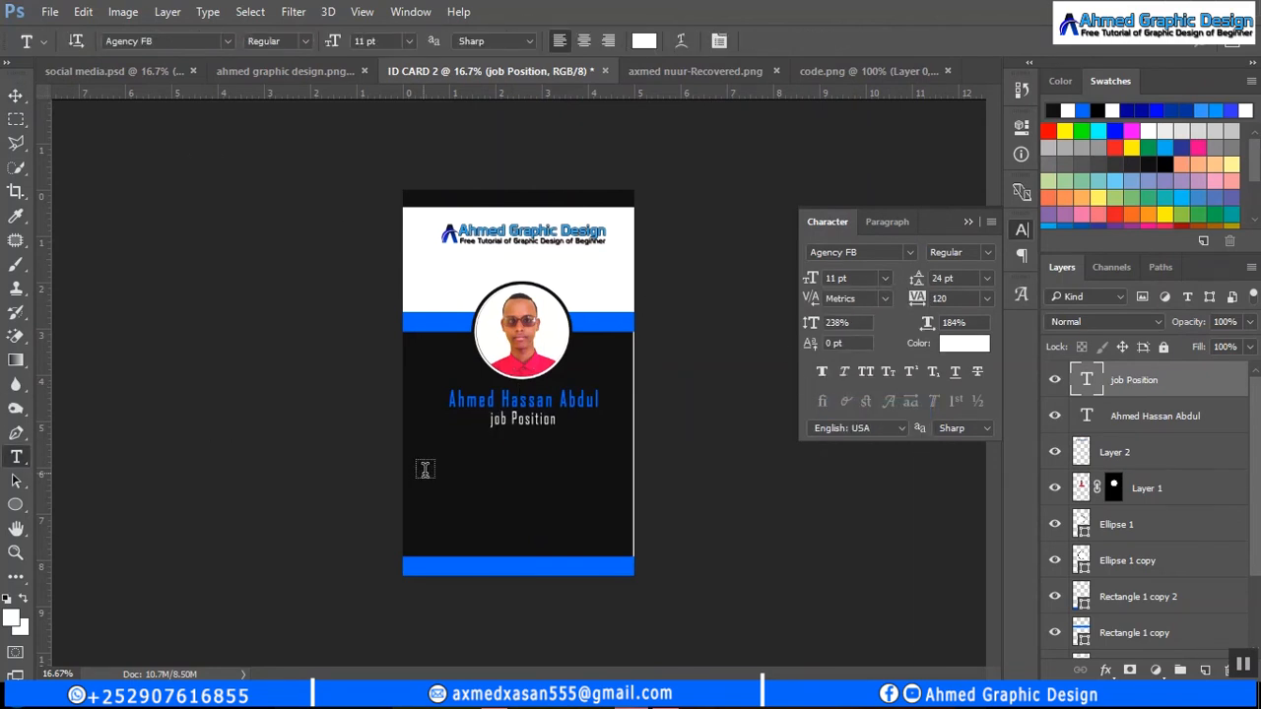
left_click(911, 252)
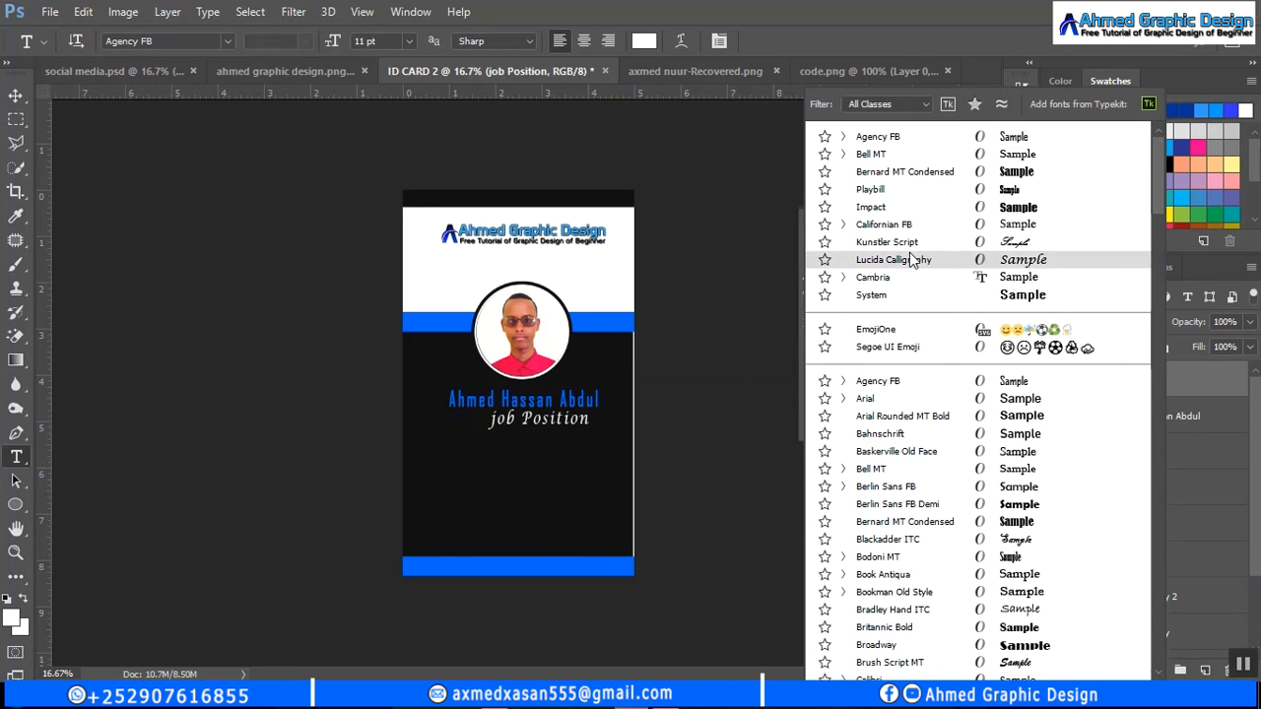
left_click(916, 231)
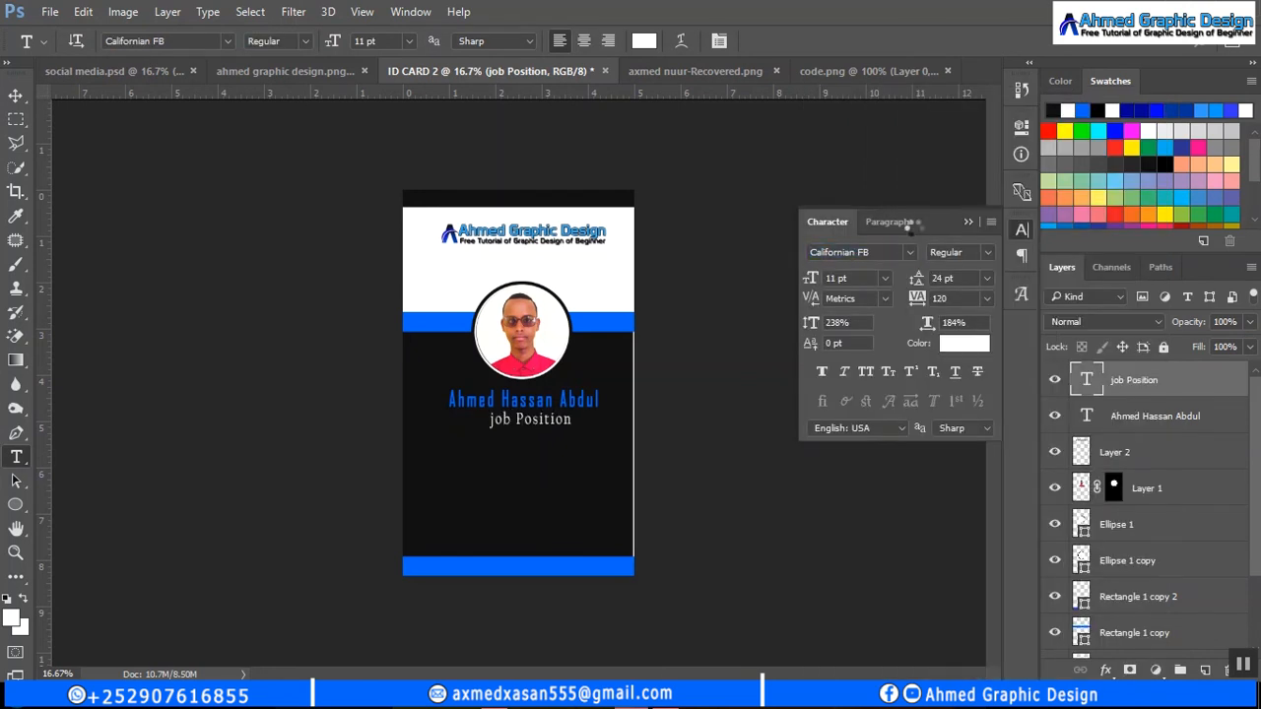
- Start a Faux Bold label block below the title with ID: and BLOOD: lines
left_click(446, 447)
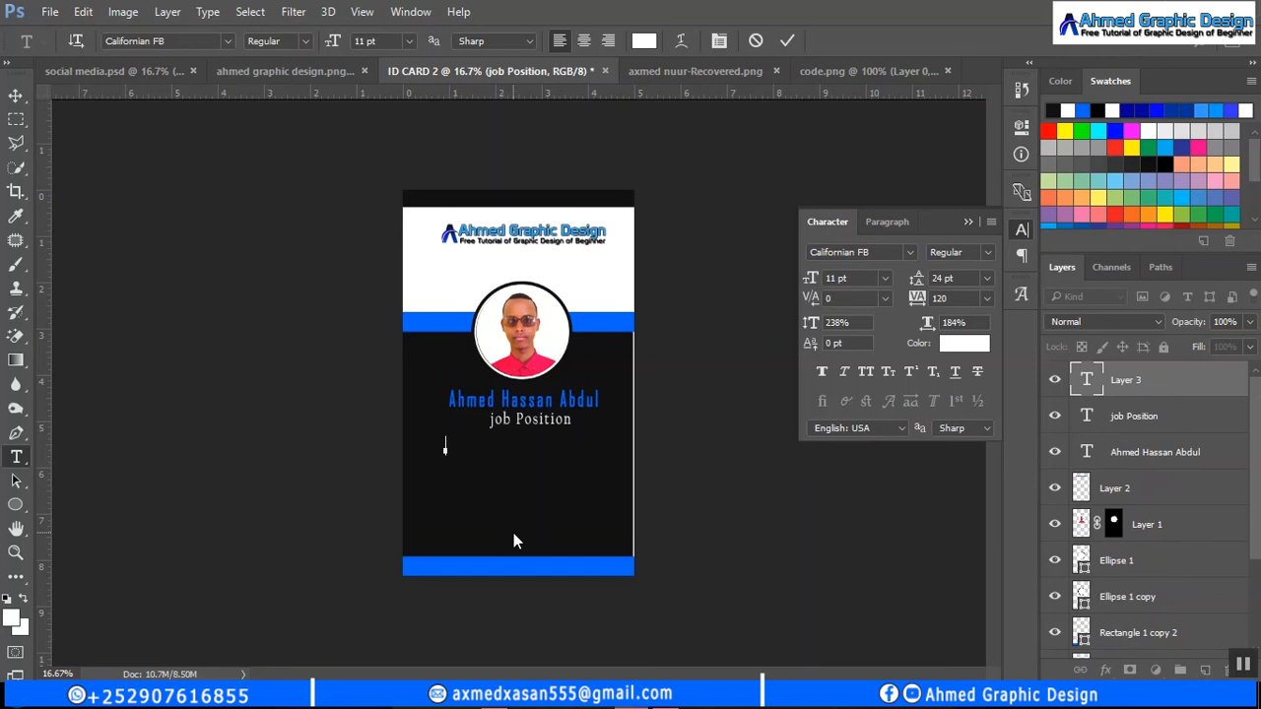
type("ID")
left_click(820, 371)
key("Return")
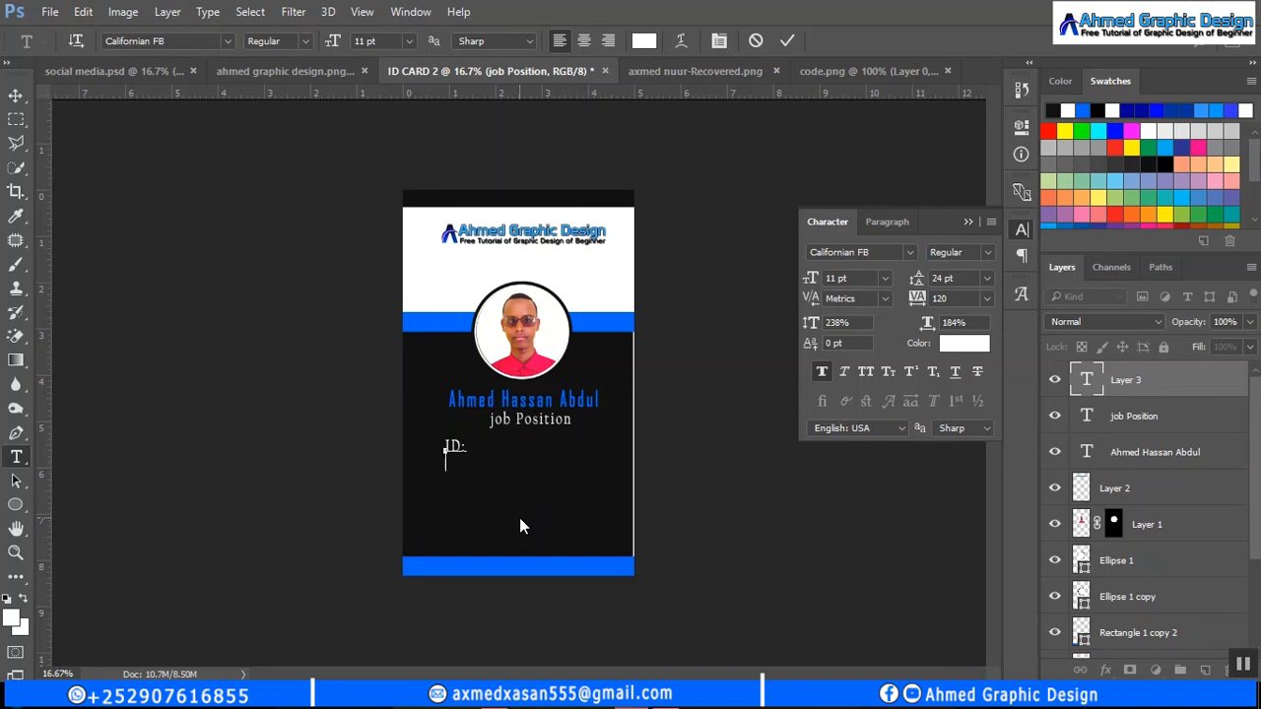
type("BL0")
type("OD")
type(":")
key("Return")
- Set the label leading to 30 pt and add the PHONE: and EMAIL: lines
left_click(987, 279)
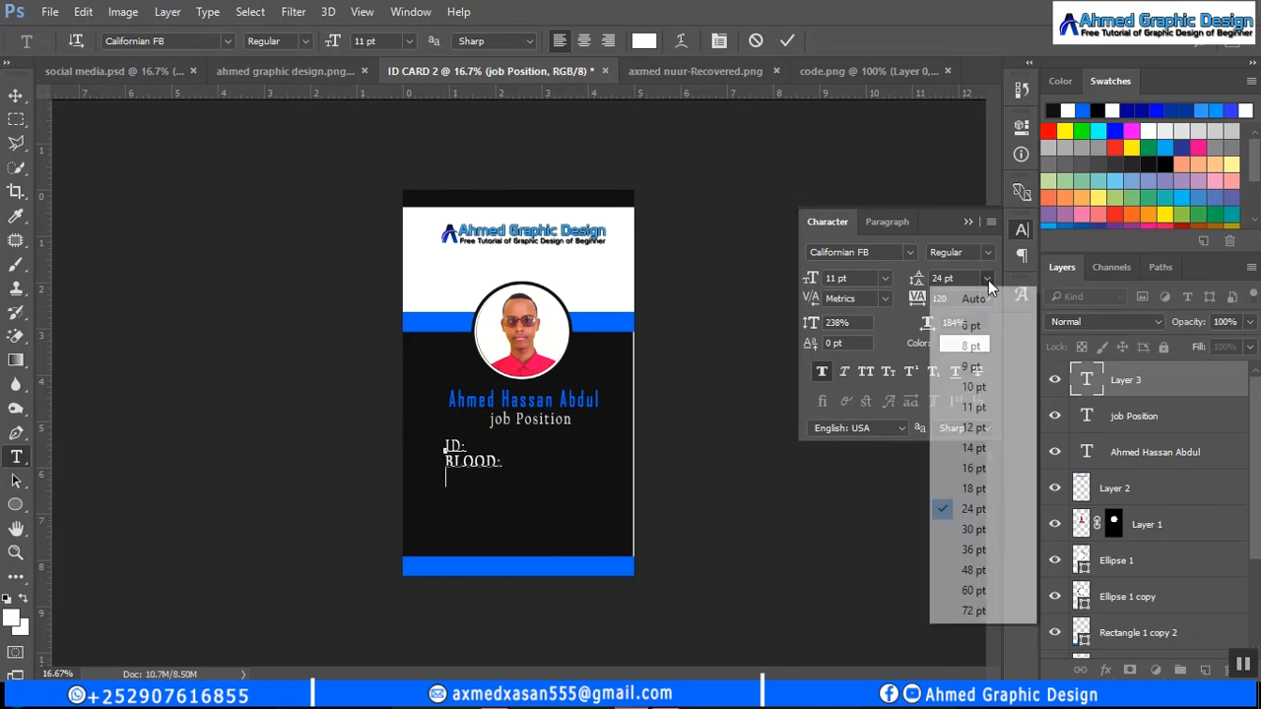
left_click(998, 528)
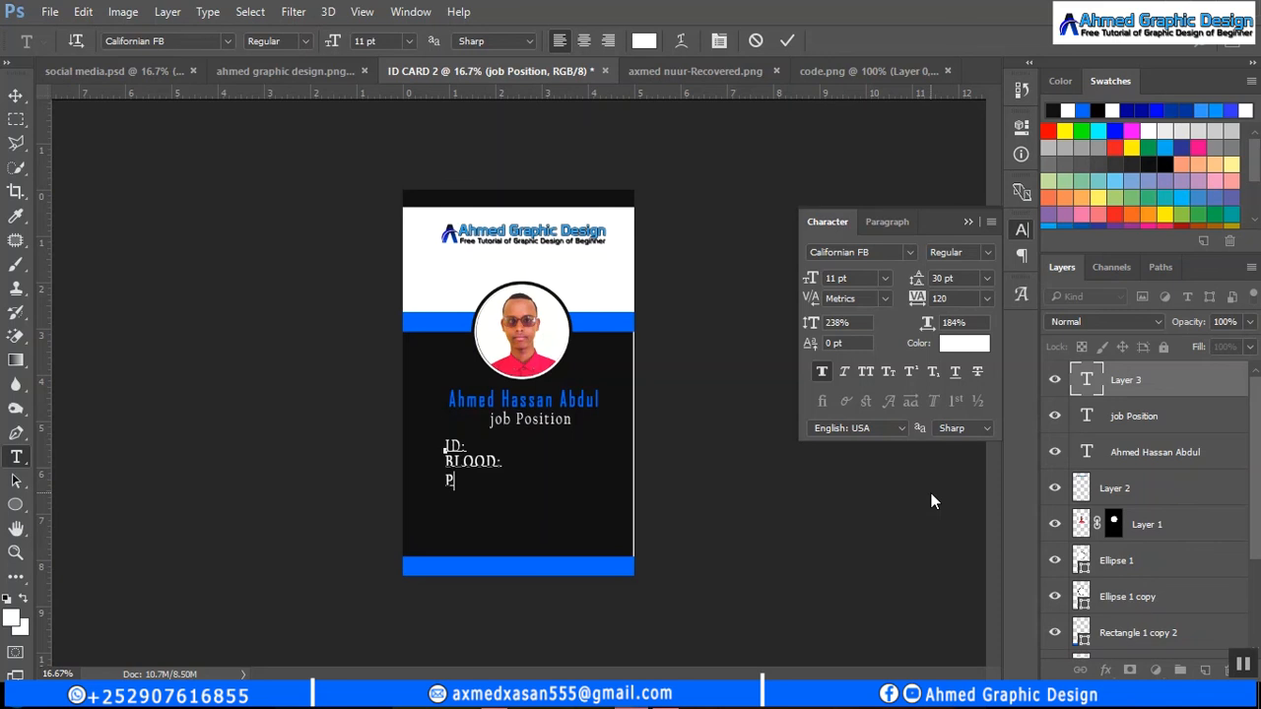
type("NE: ")
type("EMAIL:")
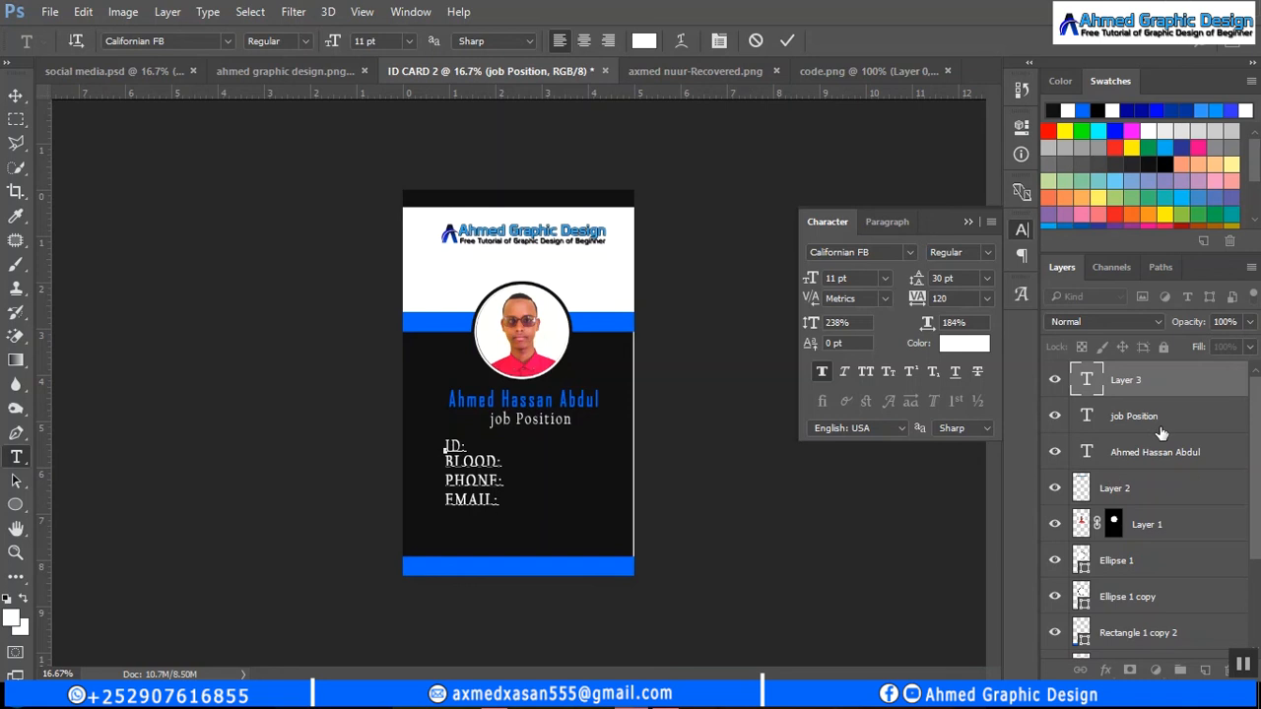
left_click(1107, 422)
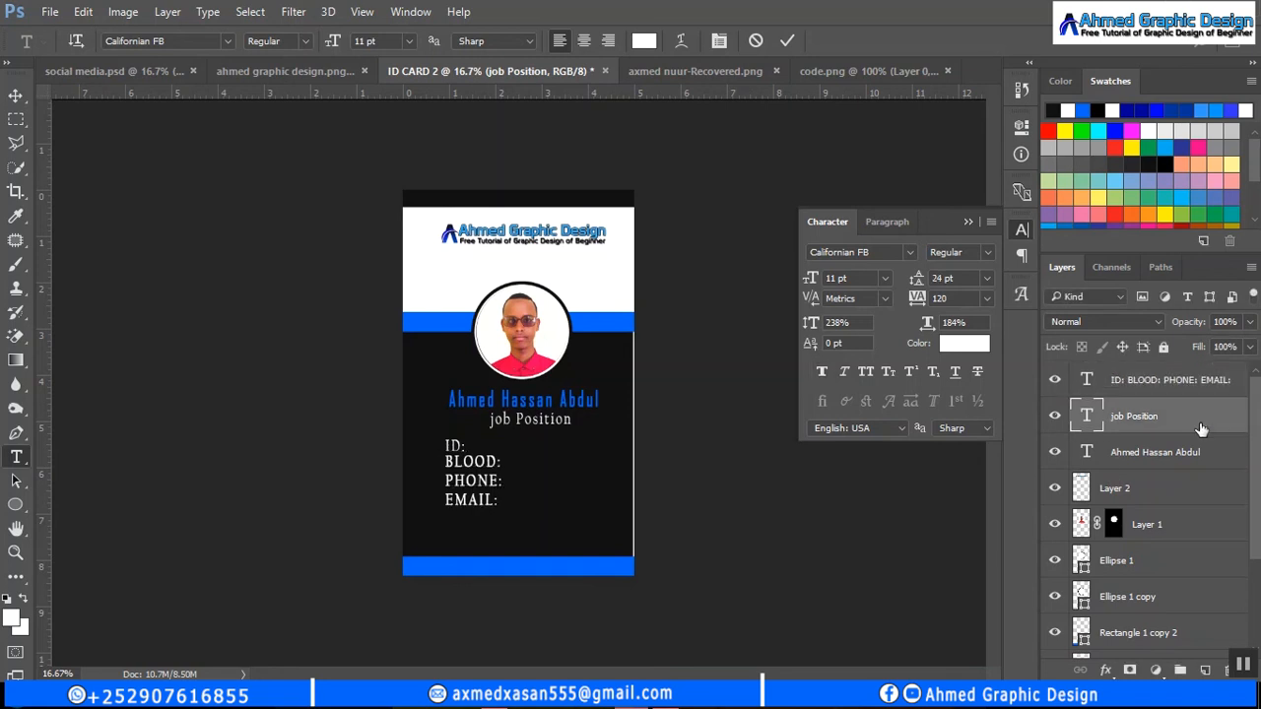
- Remove Faux Bold from the labels and shrink them to 8 pt
left_click(1163, 383)
key("v")
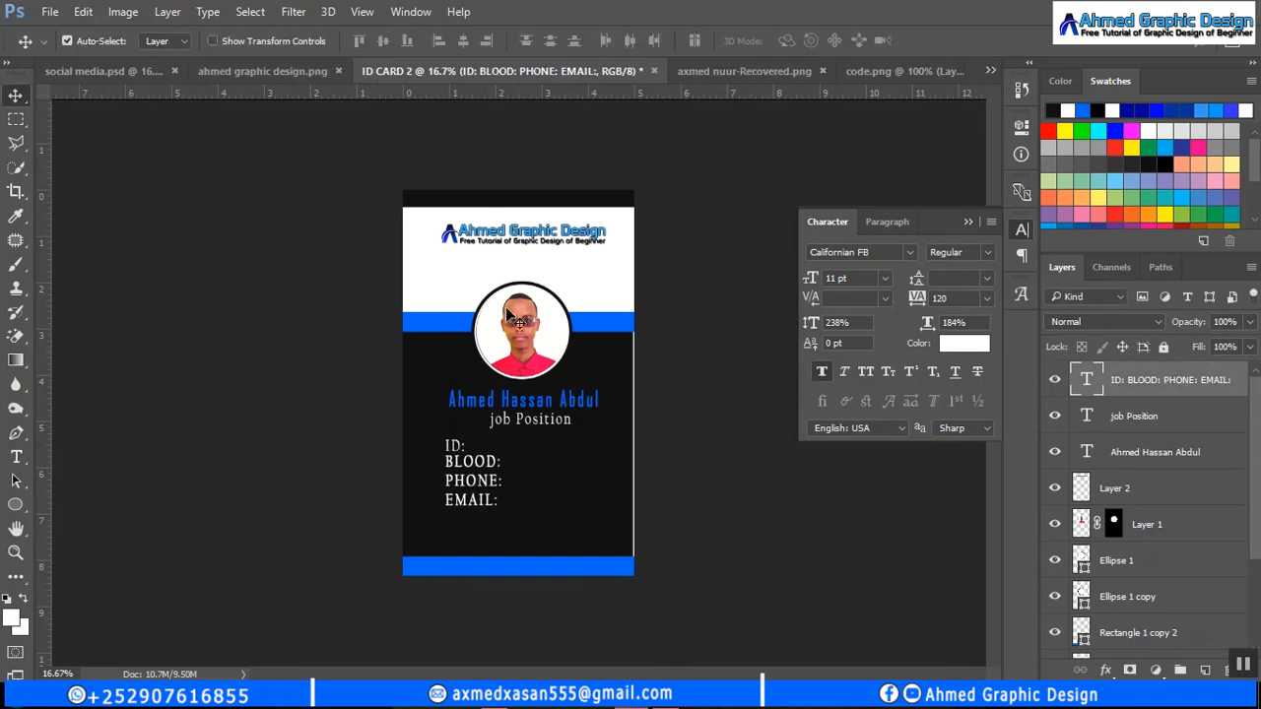
left_click(821, 374)
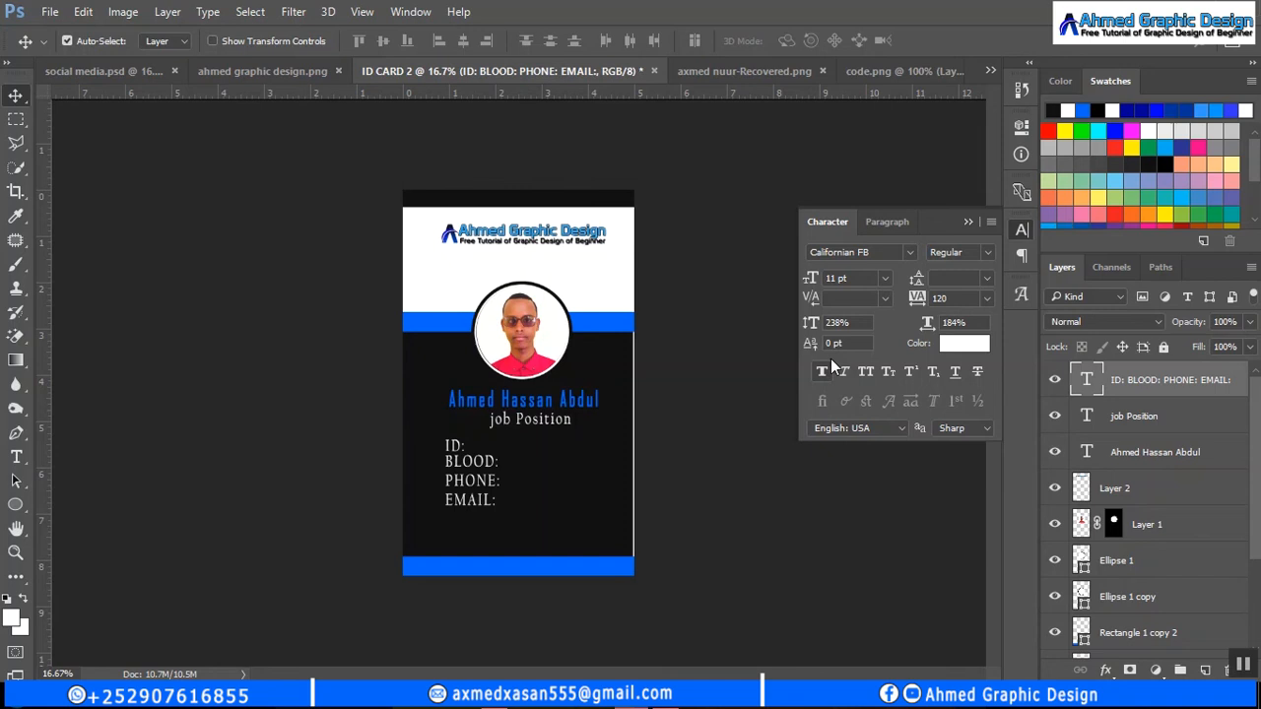
left_click(886, 280)
left_click(886, 371)
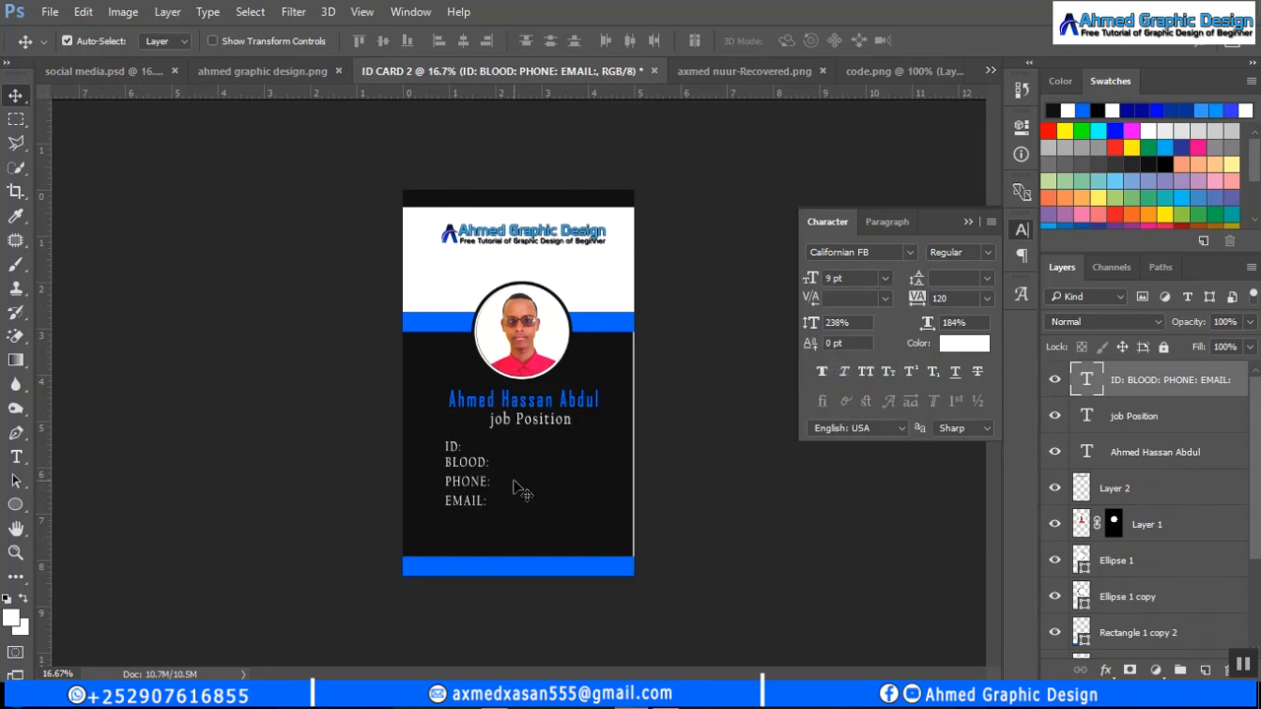
left_click(885, 279)
left_click(877, 347)
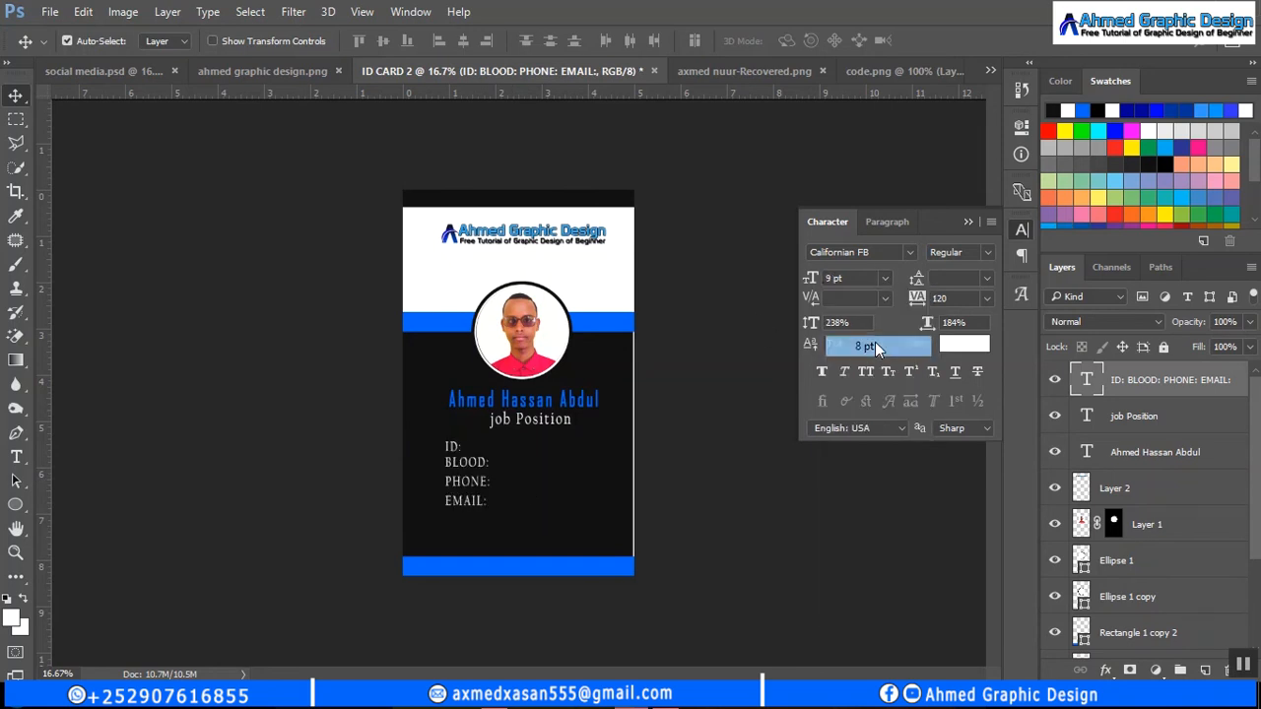
- Type a placeholder ID number beside the ID: label and align it level with it
left_click(16, 456)
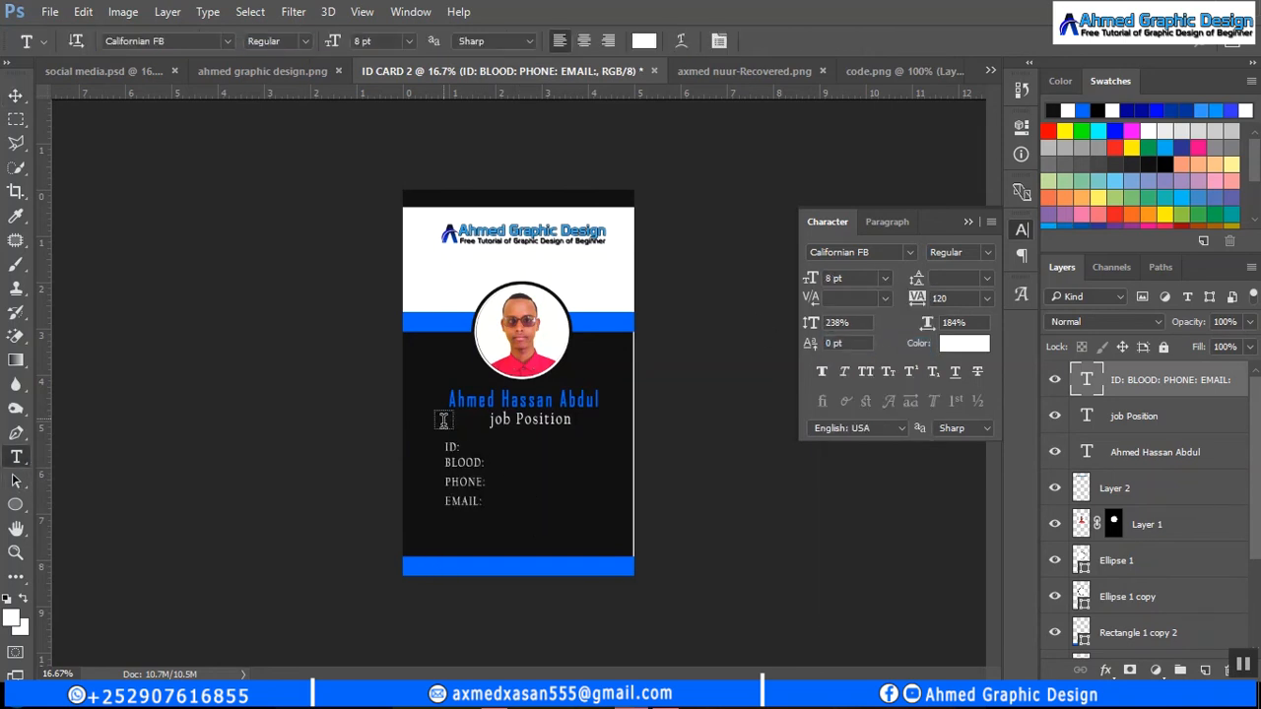
left_click(497, 450)
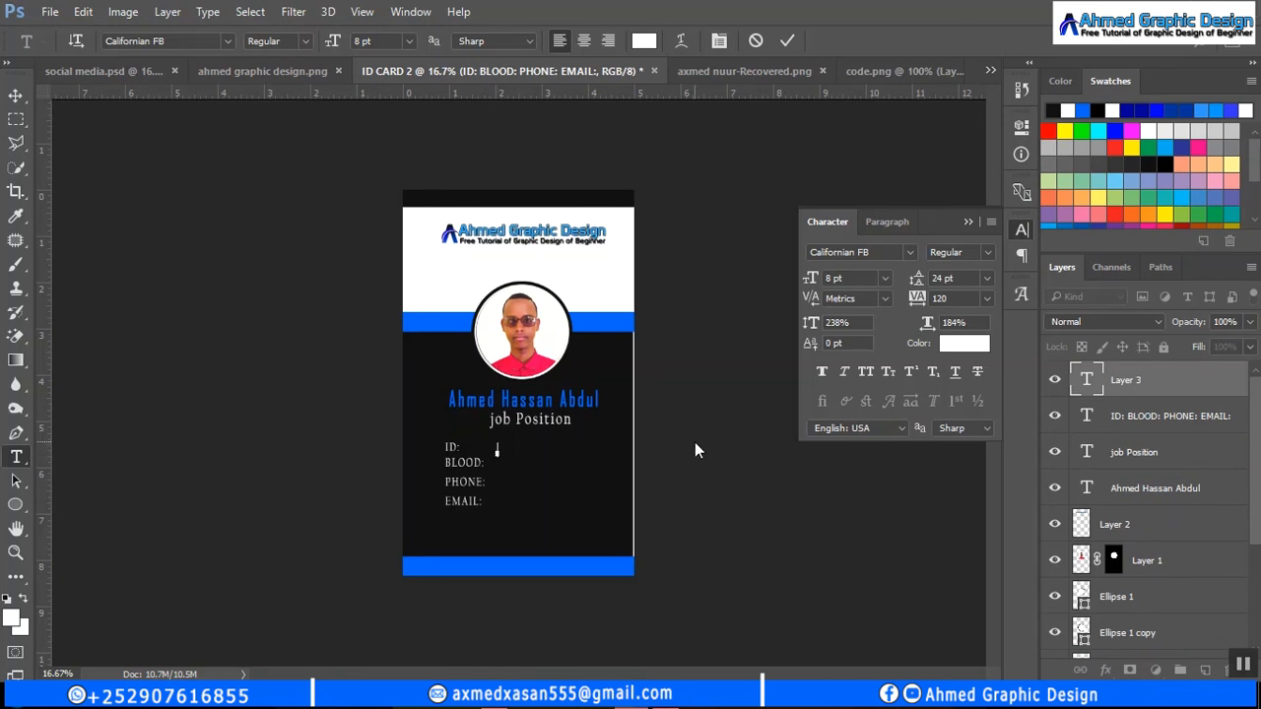
left_click(785, 38)
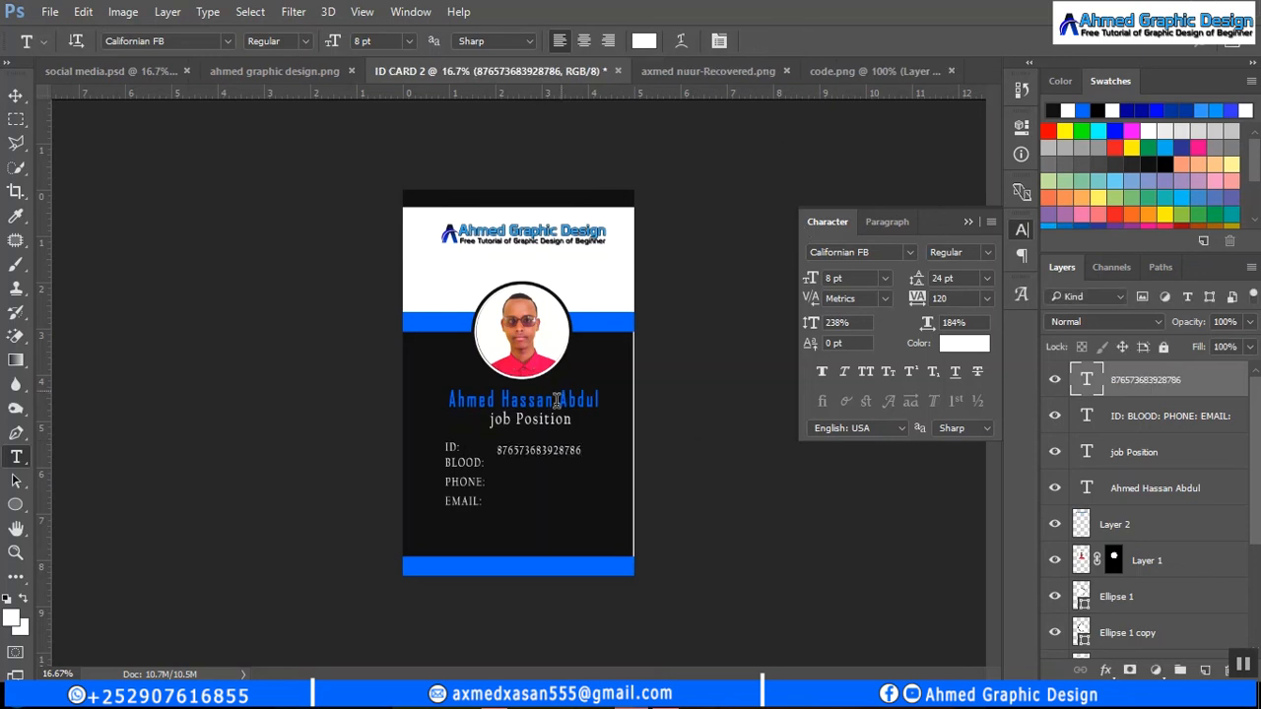
left_click(9, 97)
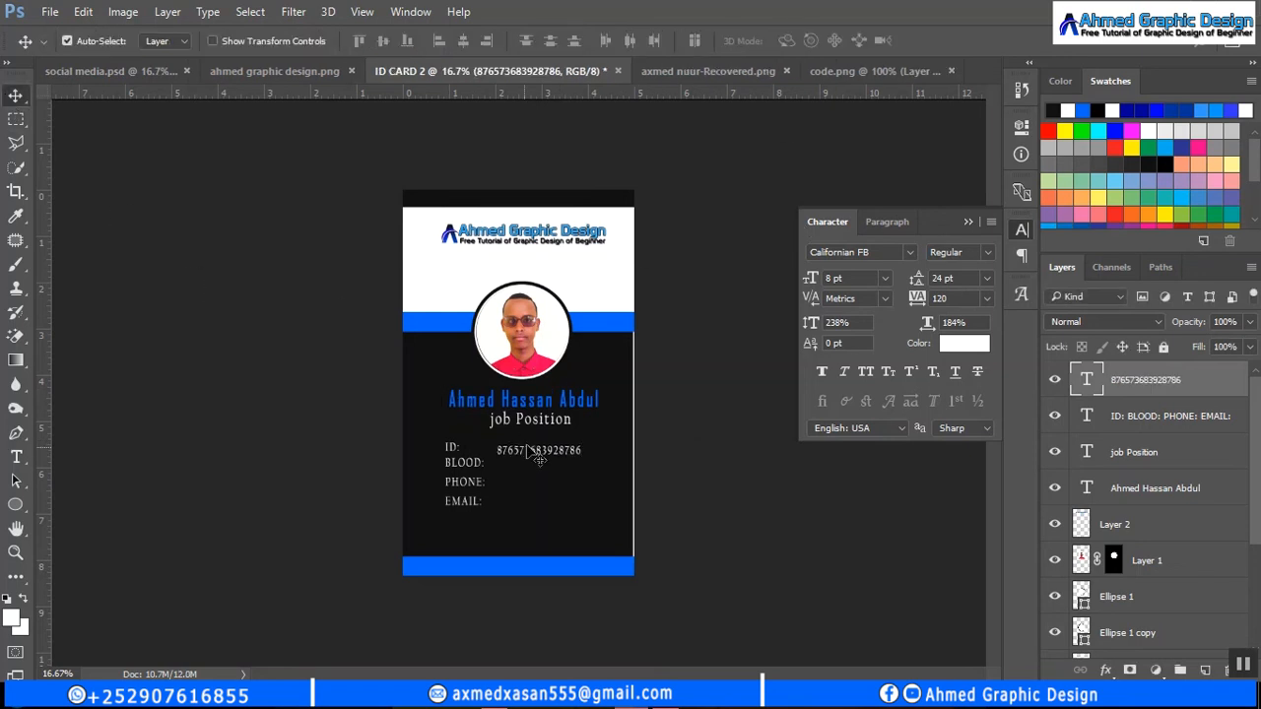
left_click_drag(527, 452, 530, 507)
- Replace the BLOOD and PHONE row numbers with A+ and a phone number
left_click(16, 456)
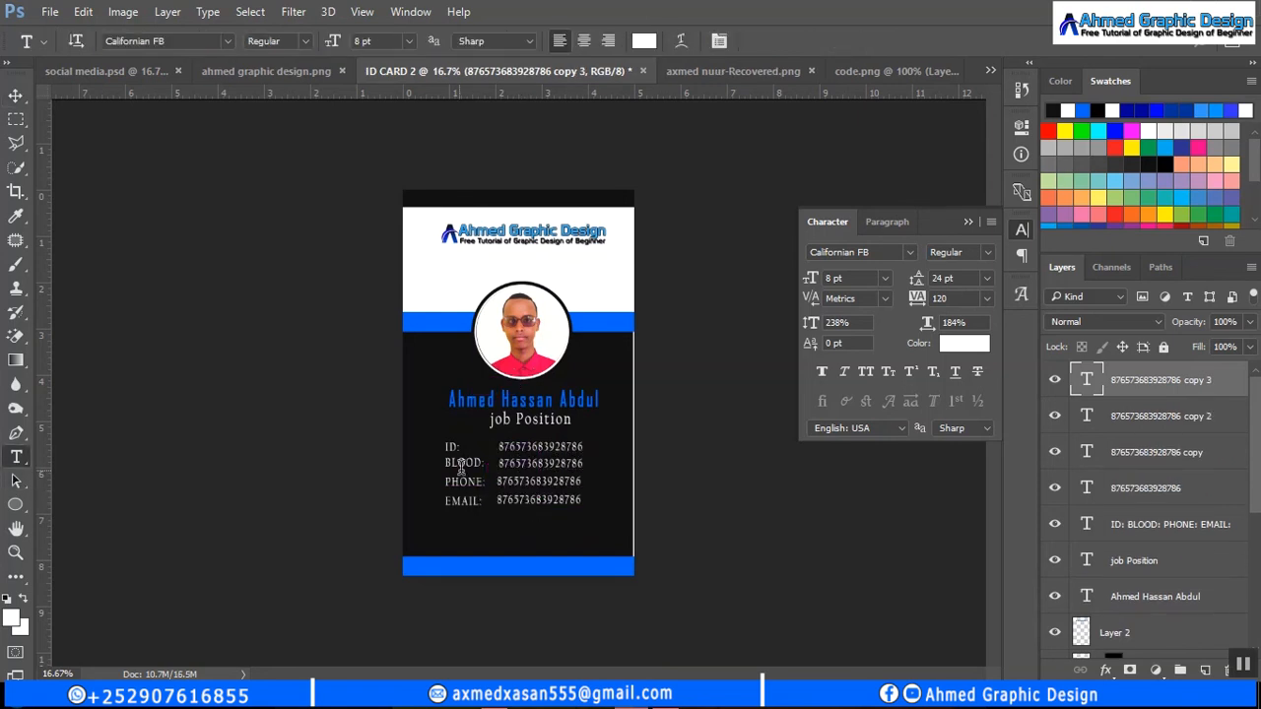
left_click(522, 464)
double_click(521, 464)
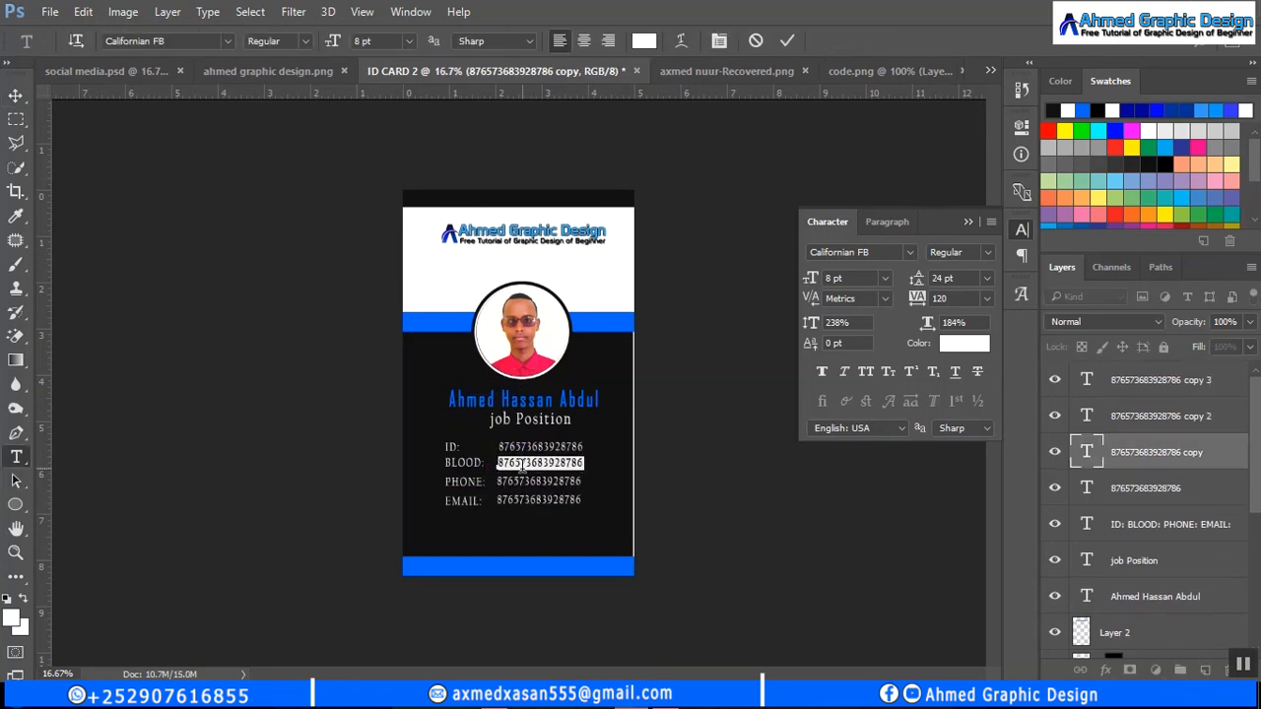
type("A+")
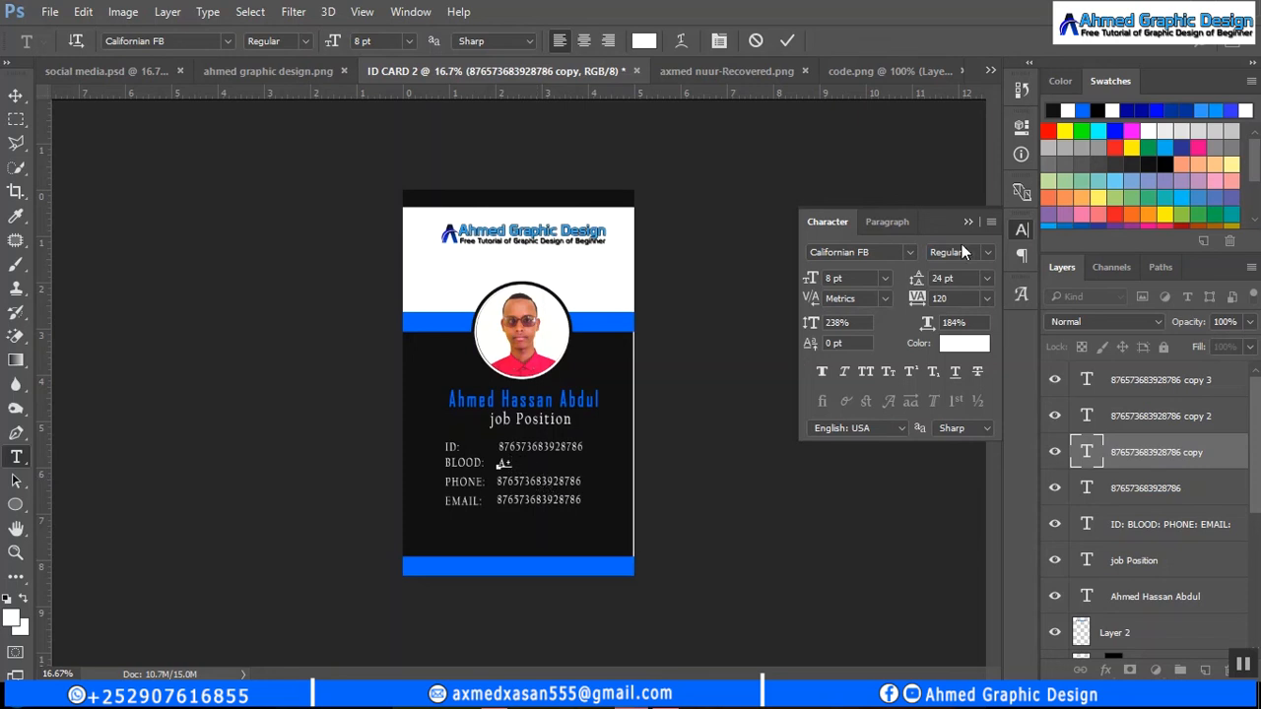
left_click(787, 40)
double_click(542, 481)
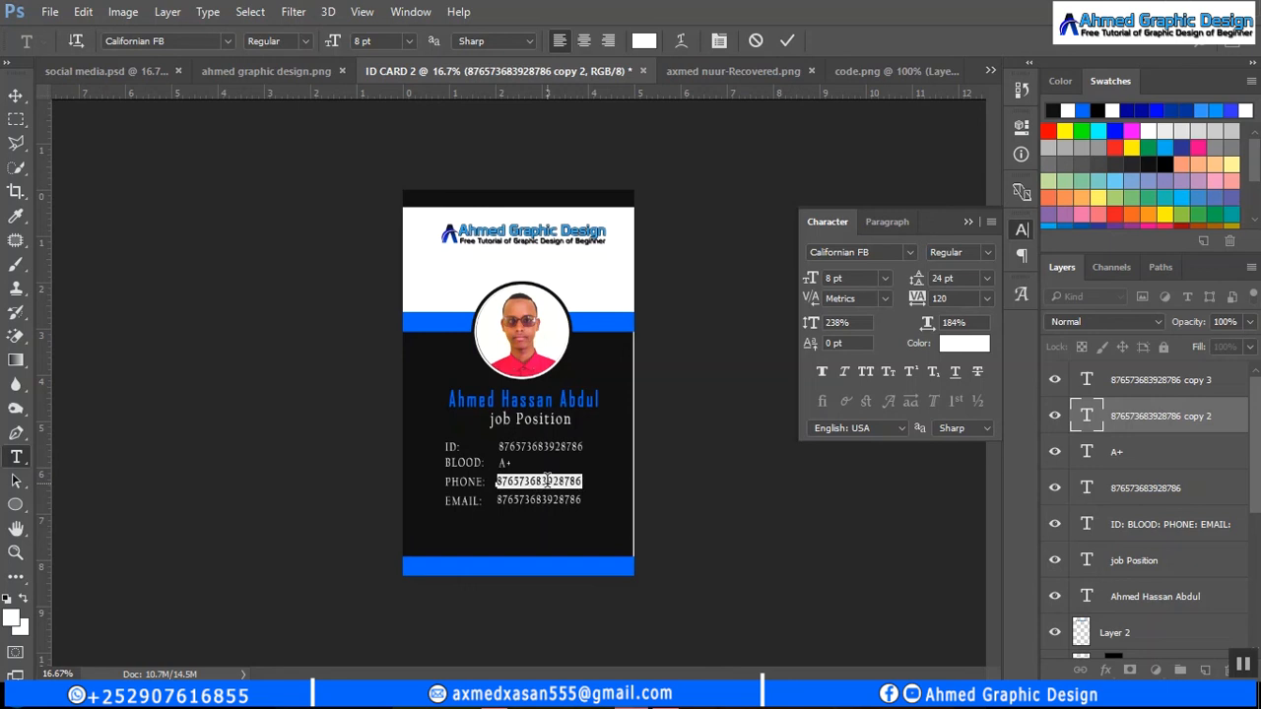
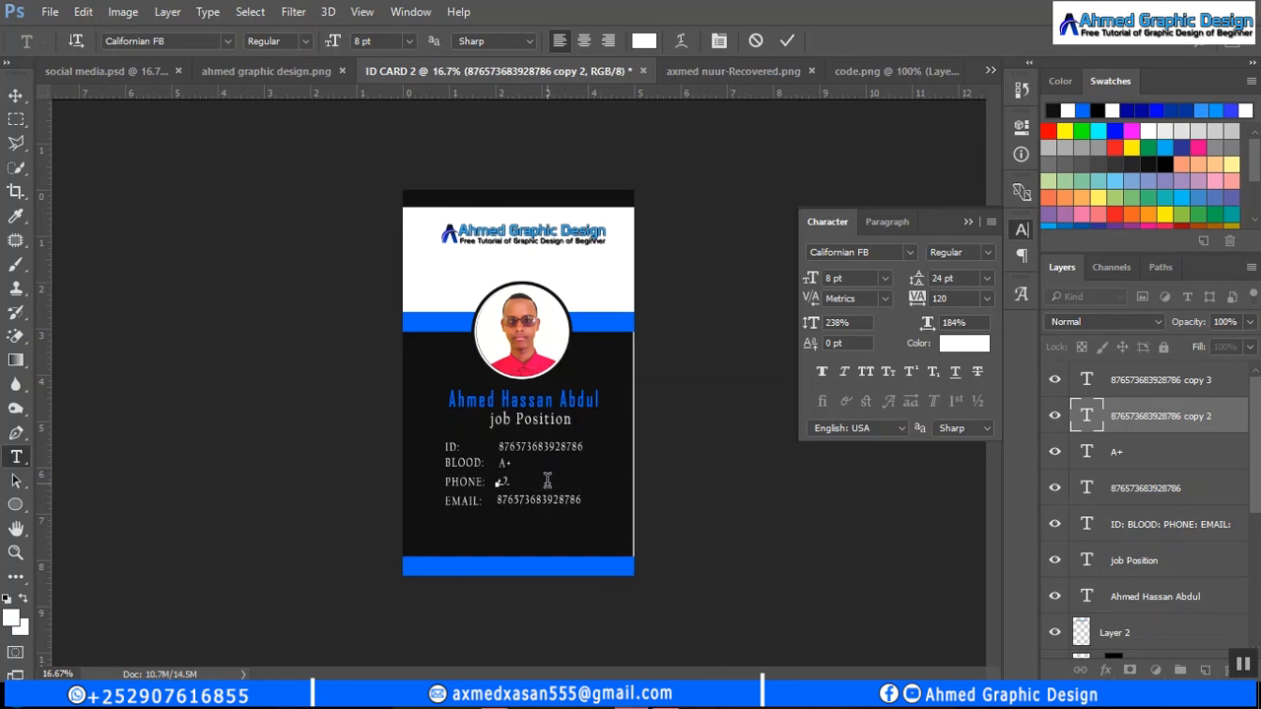
left_click(786, 41)
- Enter the e-mail address in the EMAIL row at 6 pt and collapse the Character panel
left_click(544, 500)
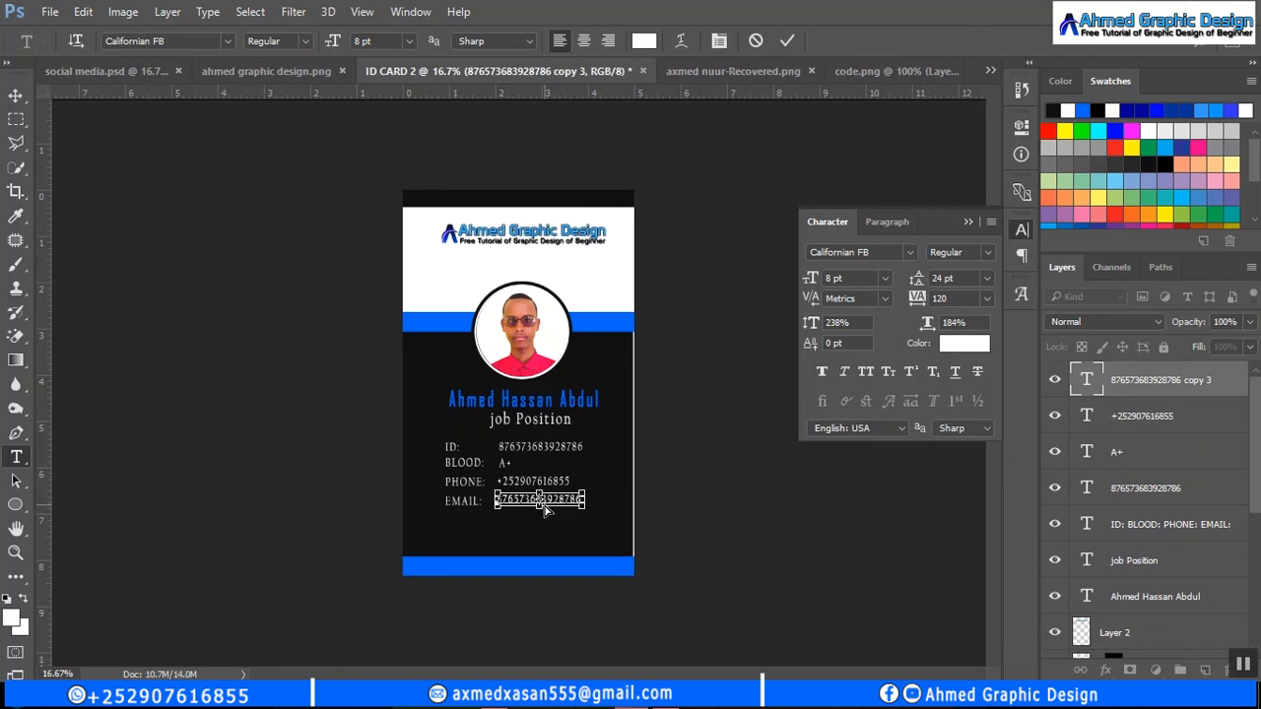
double_click(544, 502)
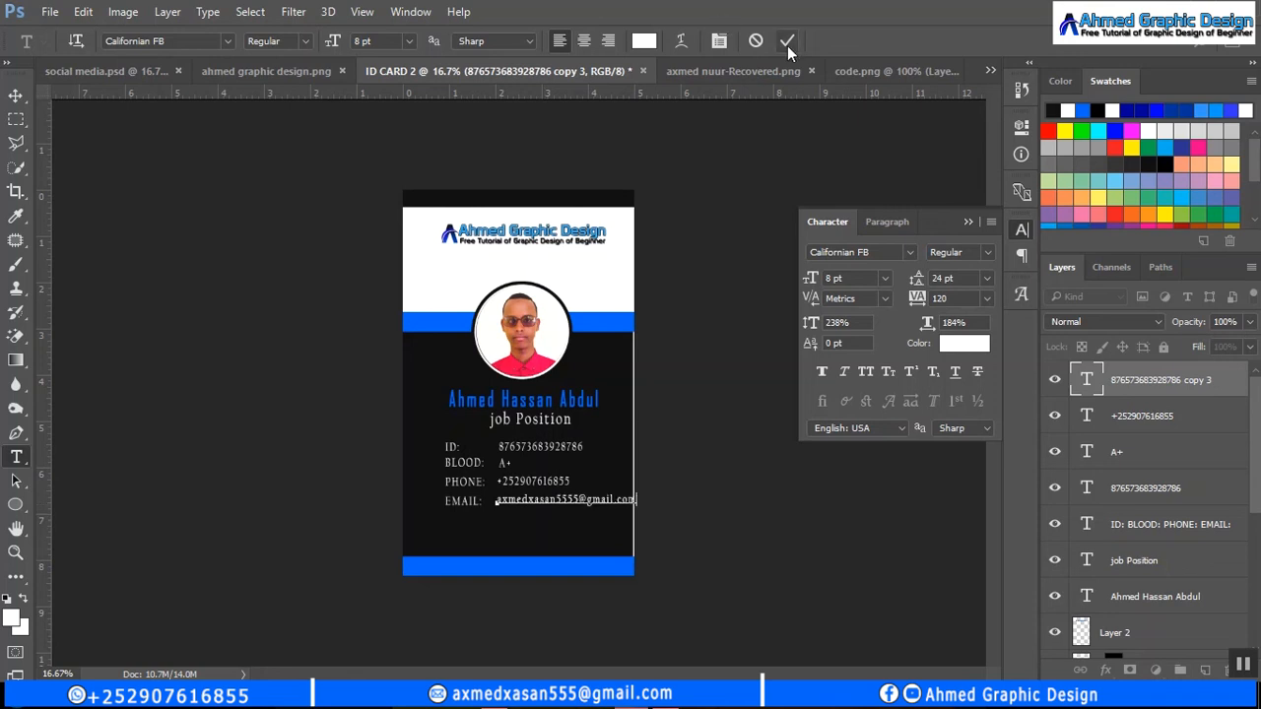
left_click(787, 42)
left_click(884, 278)
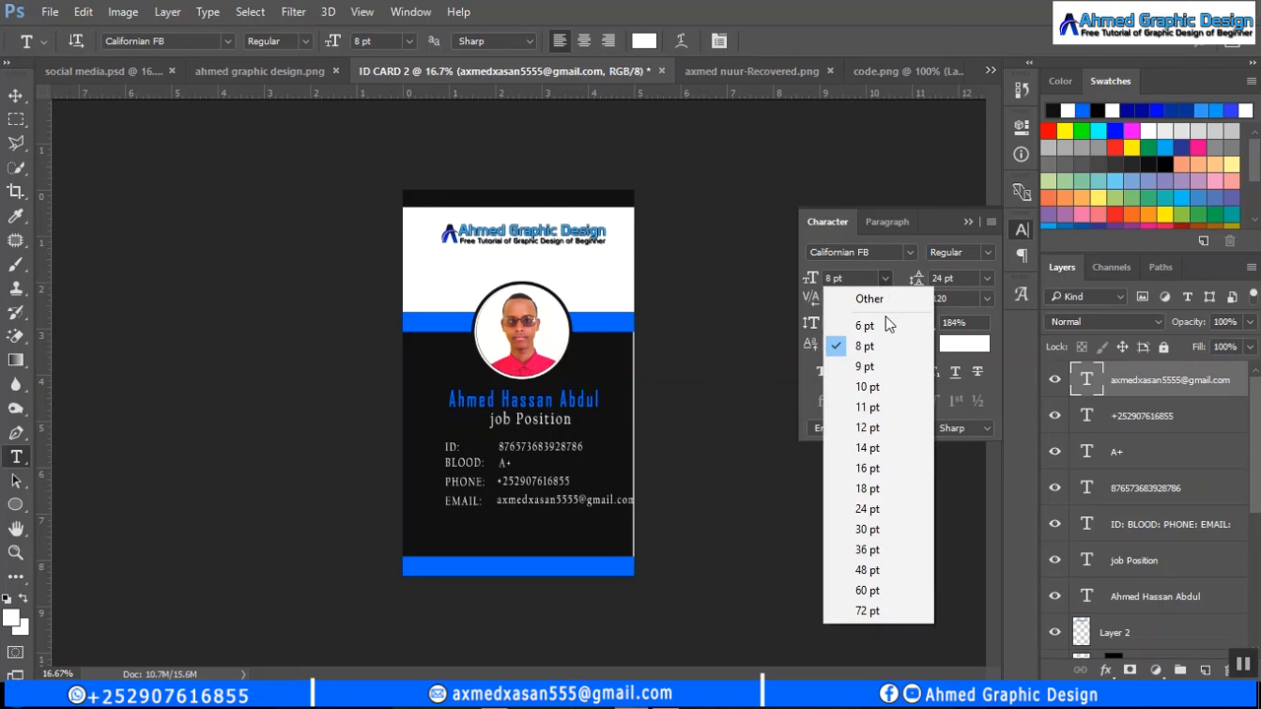
left_click(887, 324)
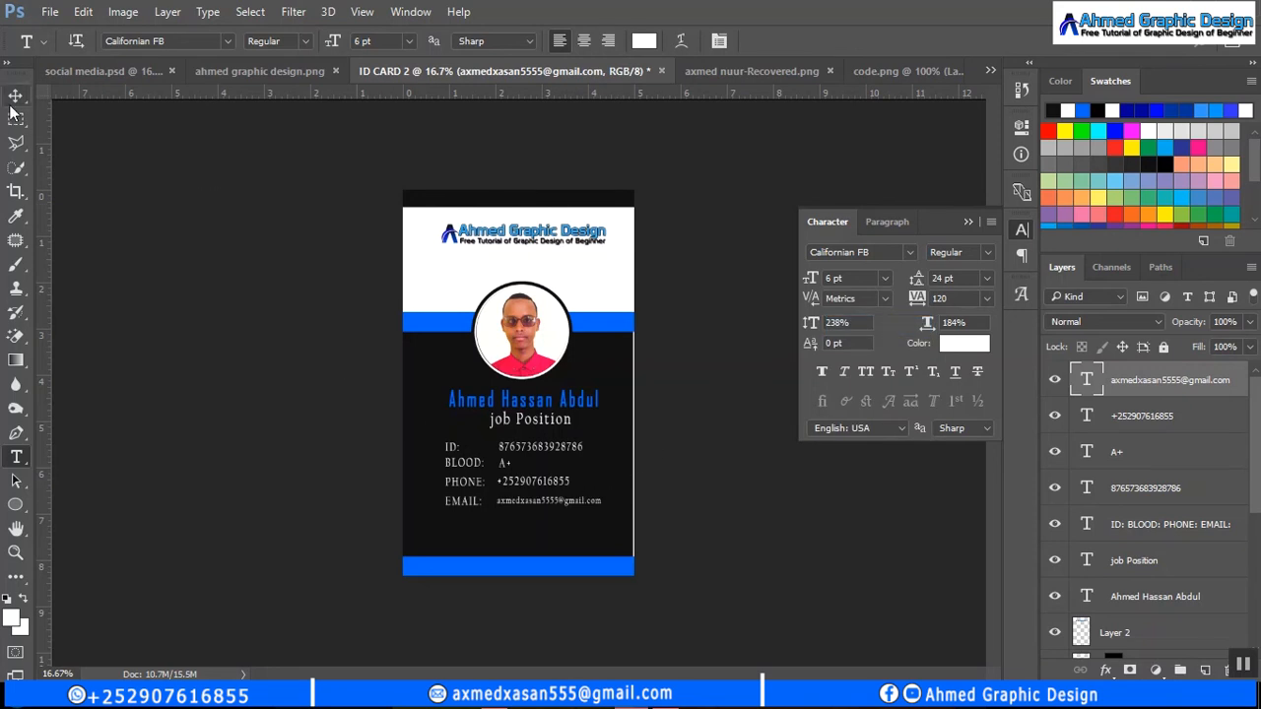
left_click(970, 225)
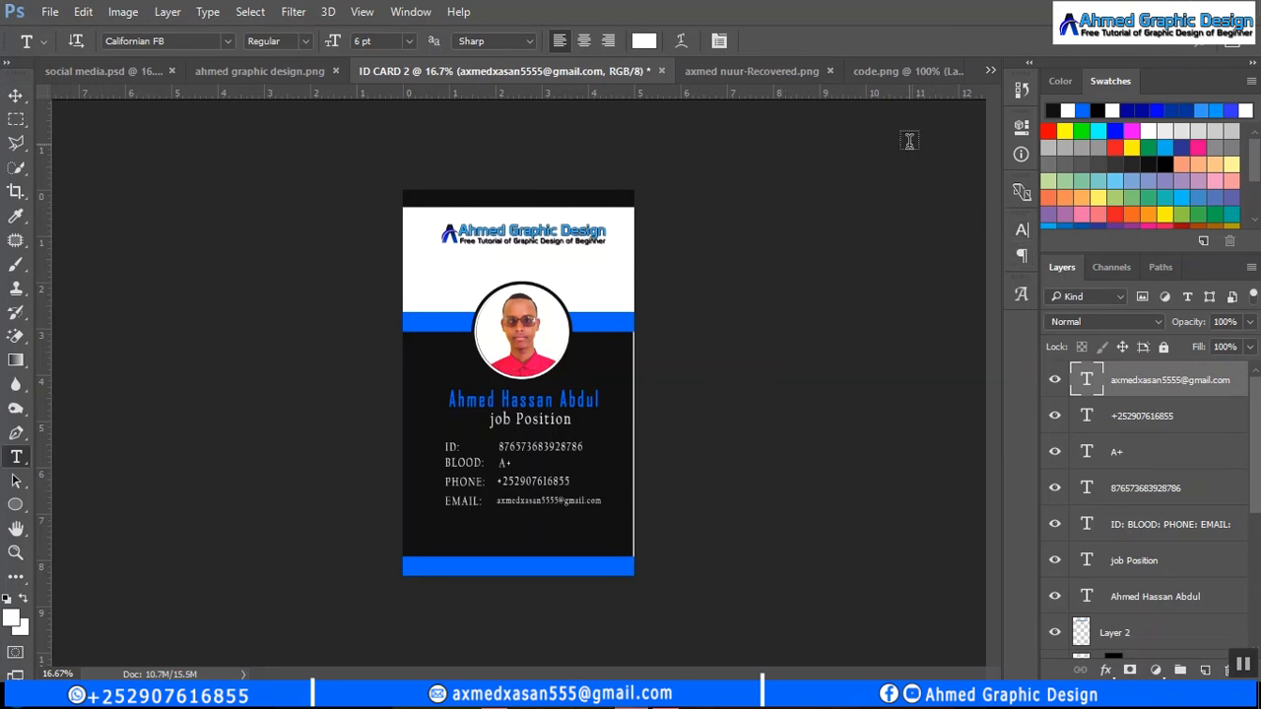
left_click(888, 71)
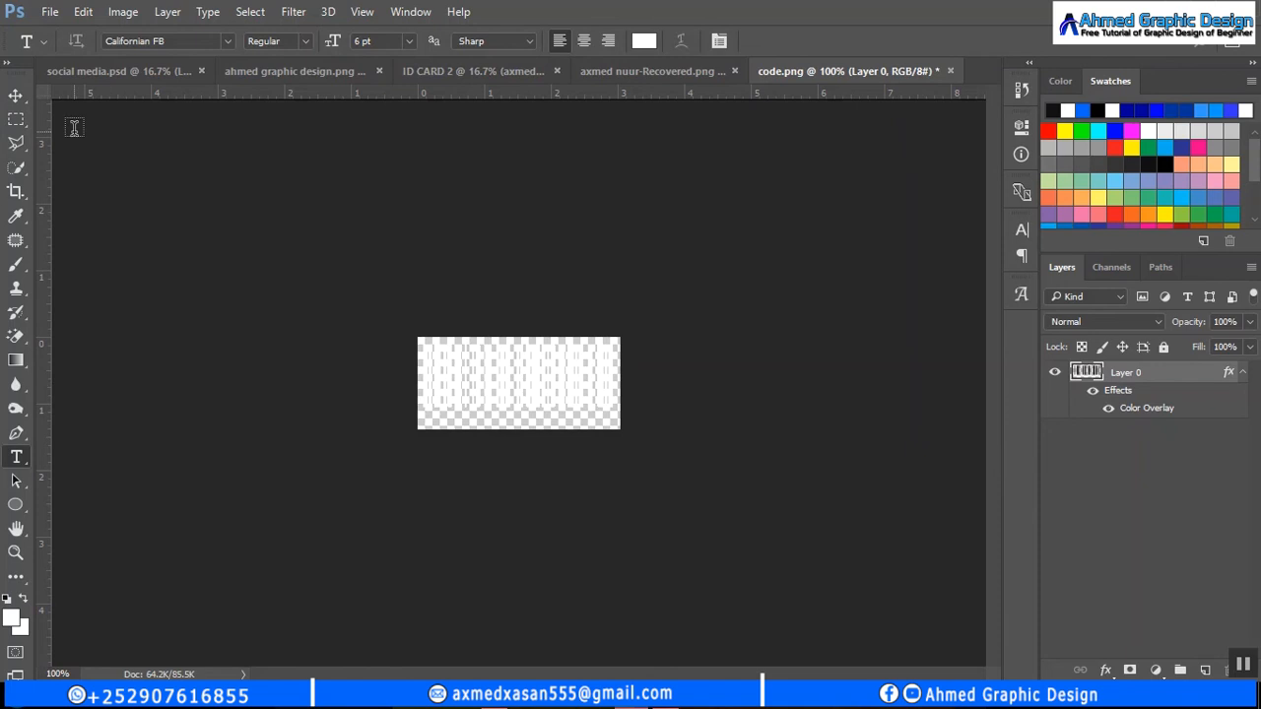
- Drag the code.png barcode onto the card's bottom area and scale it up with Ctrl+T
left_click(16, 96)
left_click_drag(557, 379, 565, 542)
key("ctrl+t")
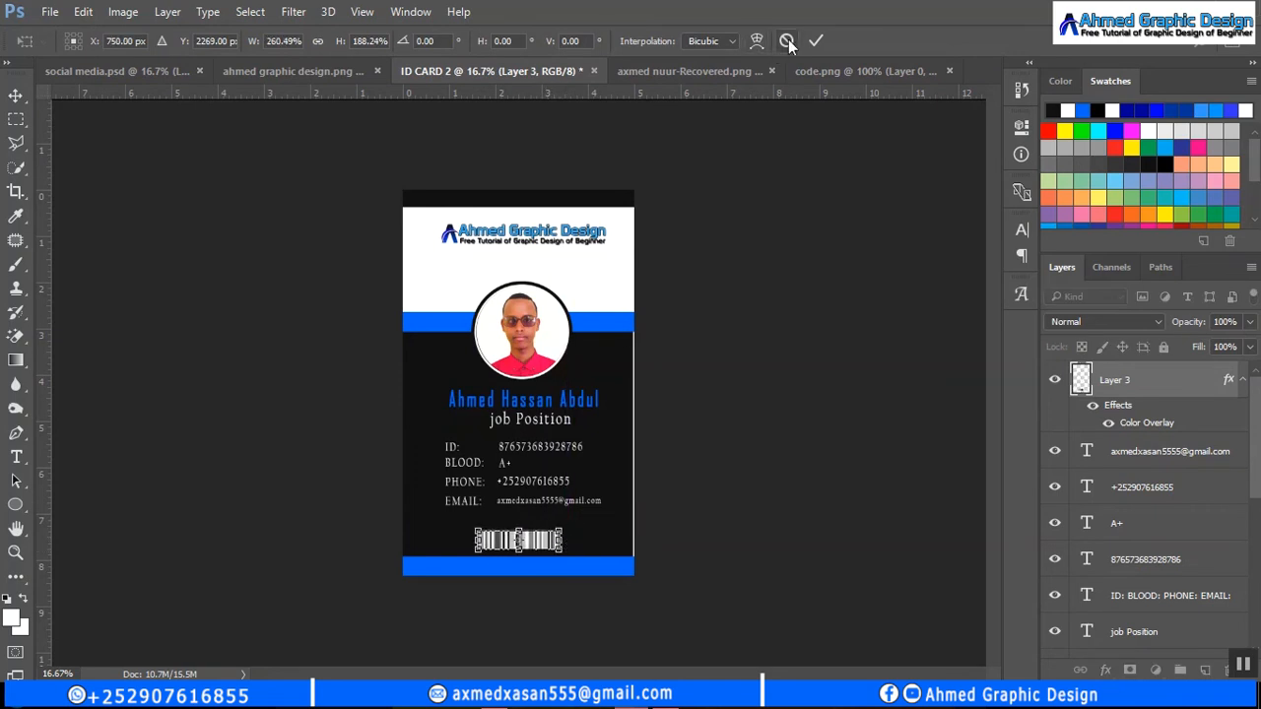